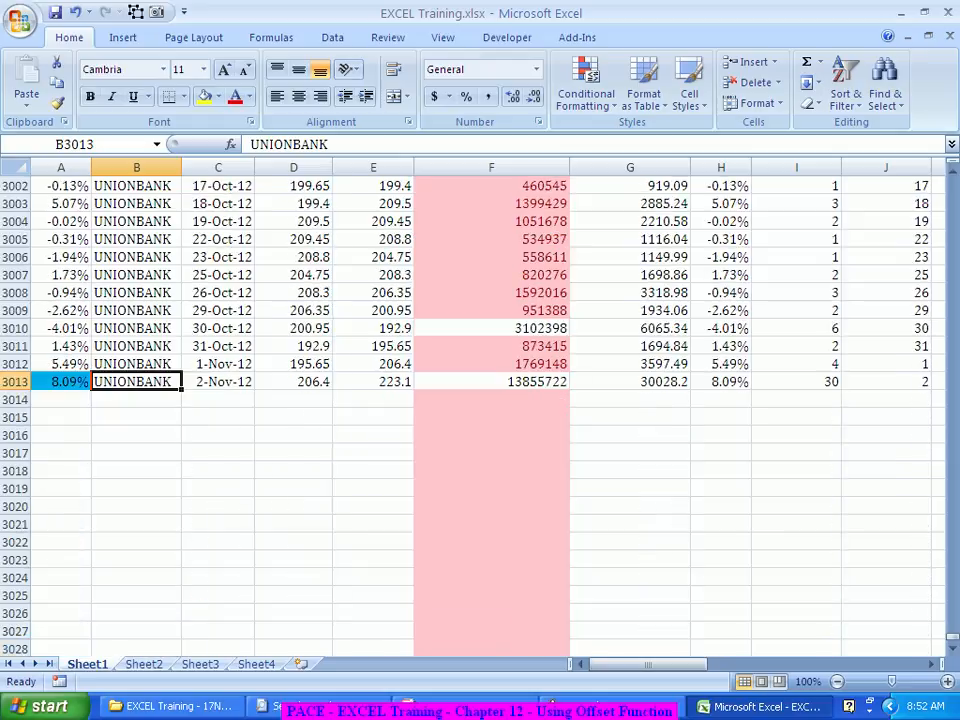
drag(60, 399, 885, 649)
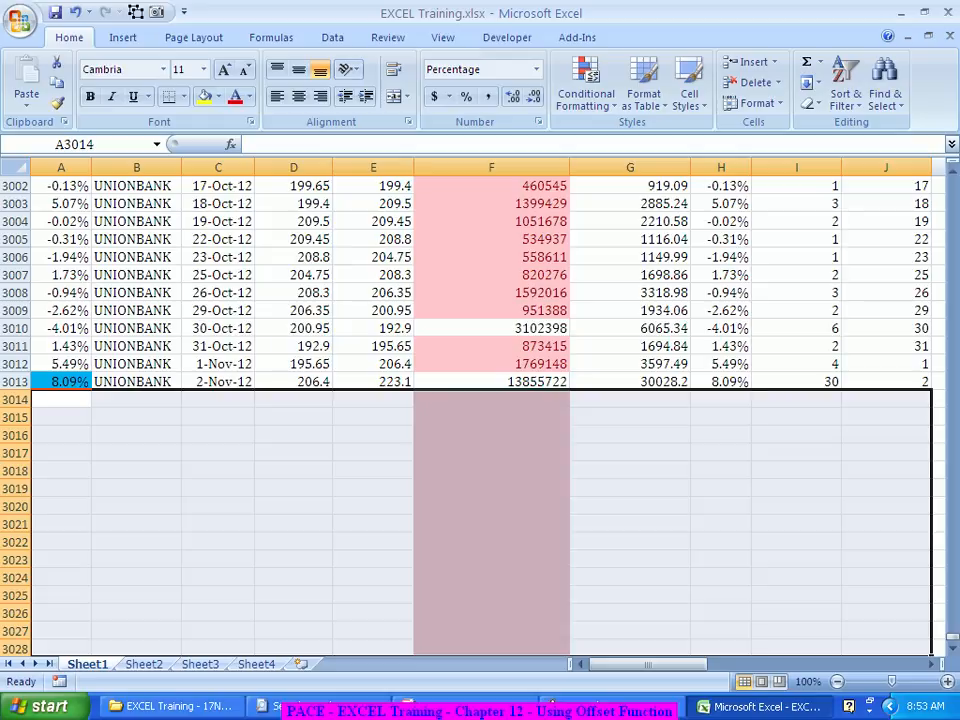
click(218, 417)
scroll(218, 417, up, 2)
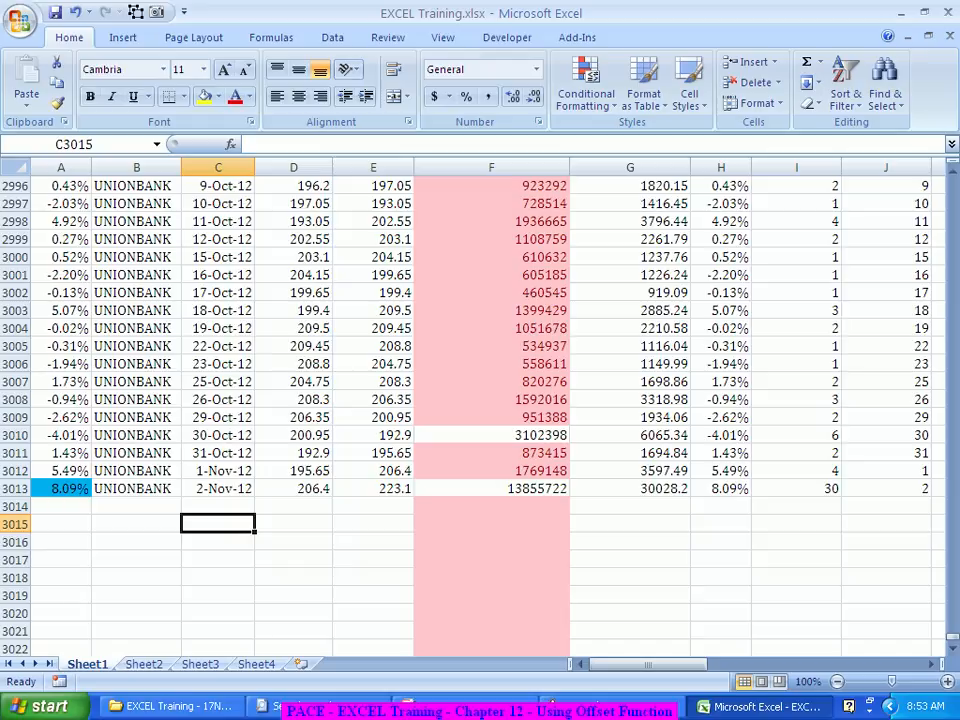
click(15, 506)
click(15, 524)
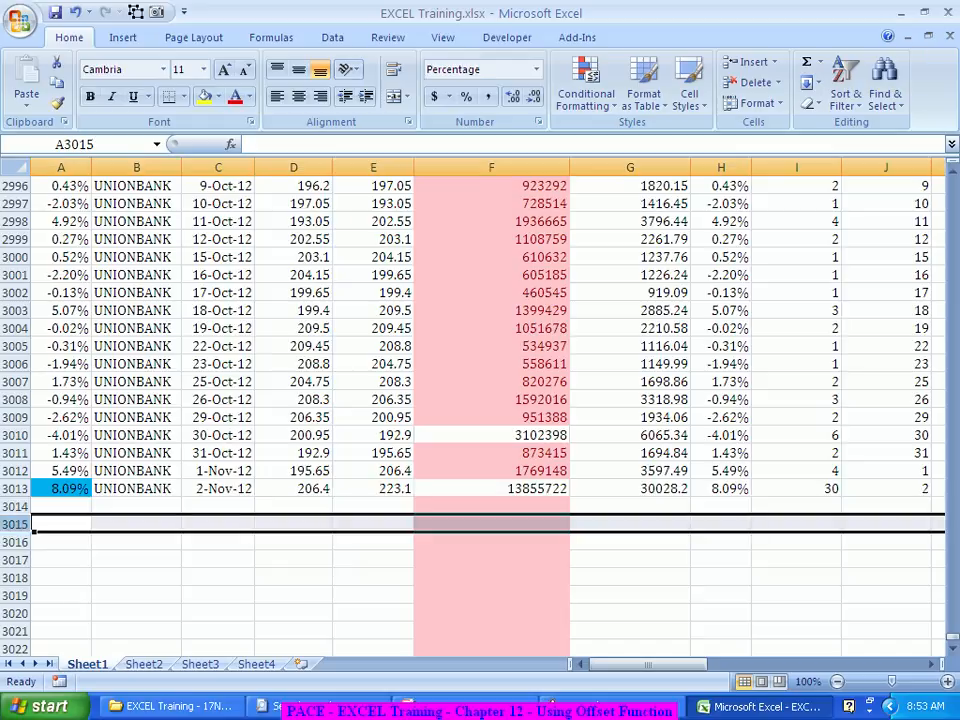
click(15, 542)
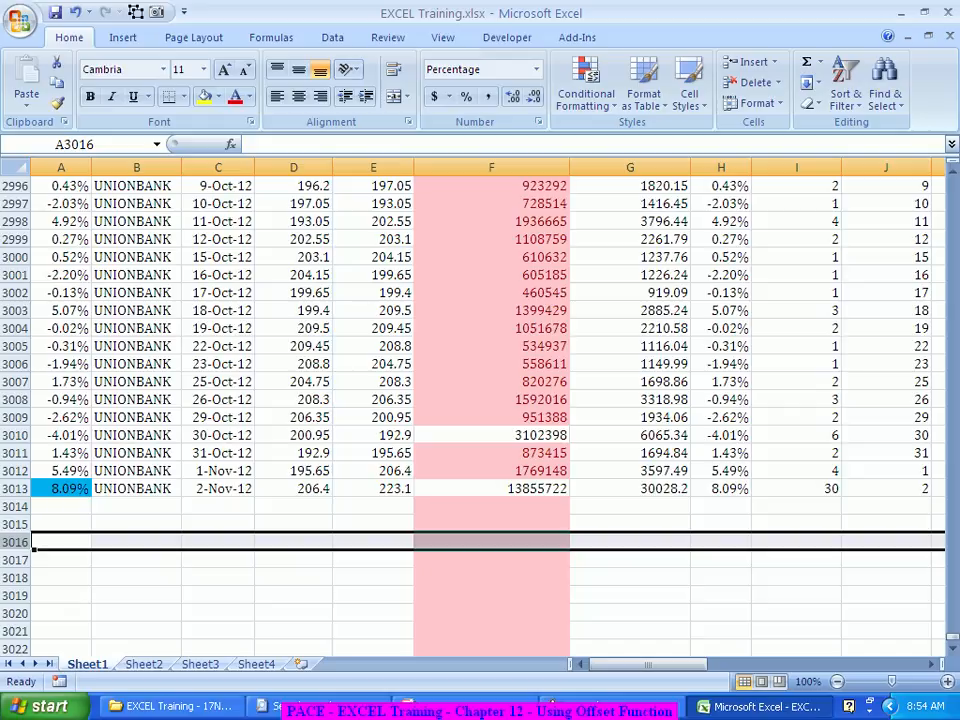
Step: Enter the label "Average of Last 10" in cell V3001
drag(648, 664, 815, 664)
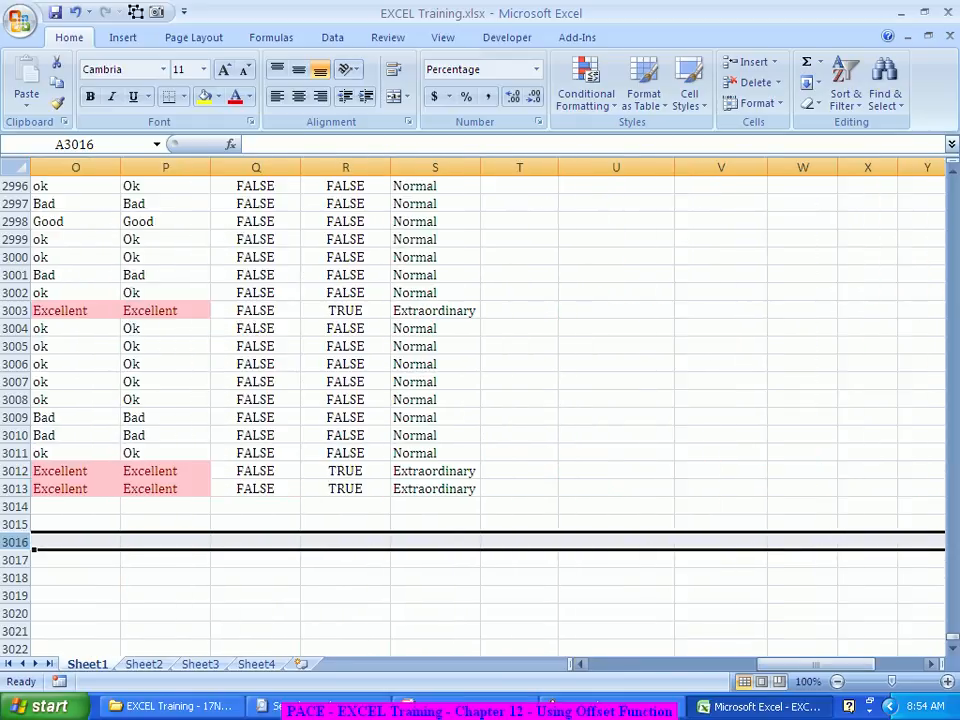
click(721, 275)
text(Av)
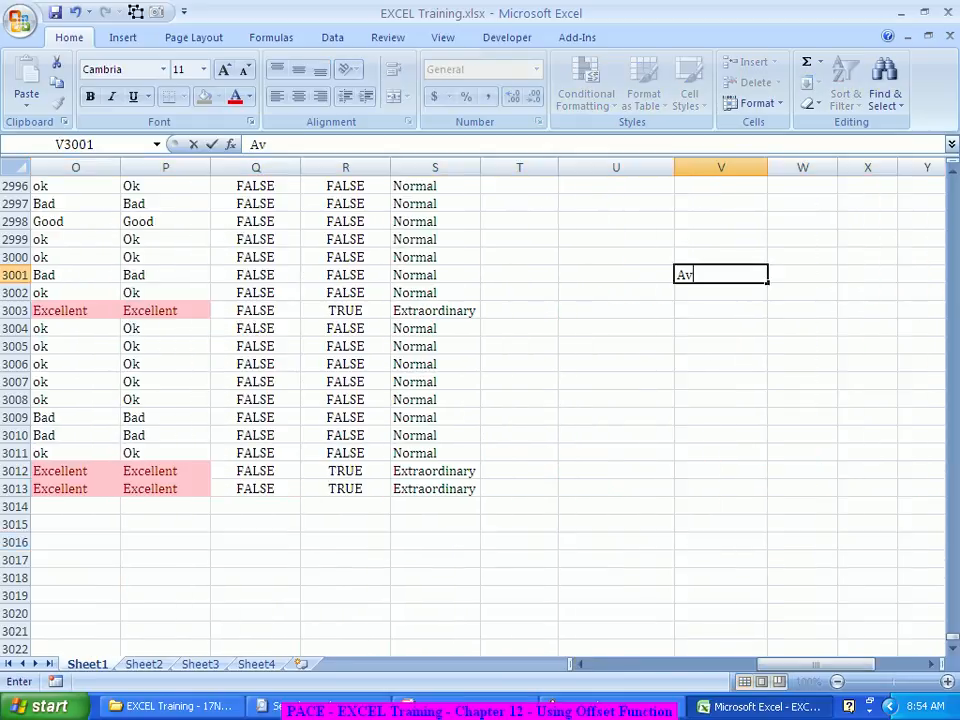
text(erage of Last 10)
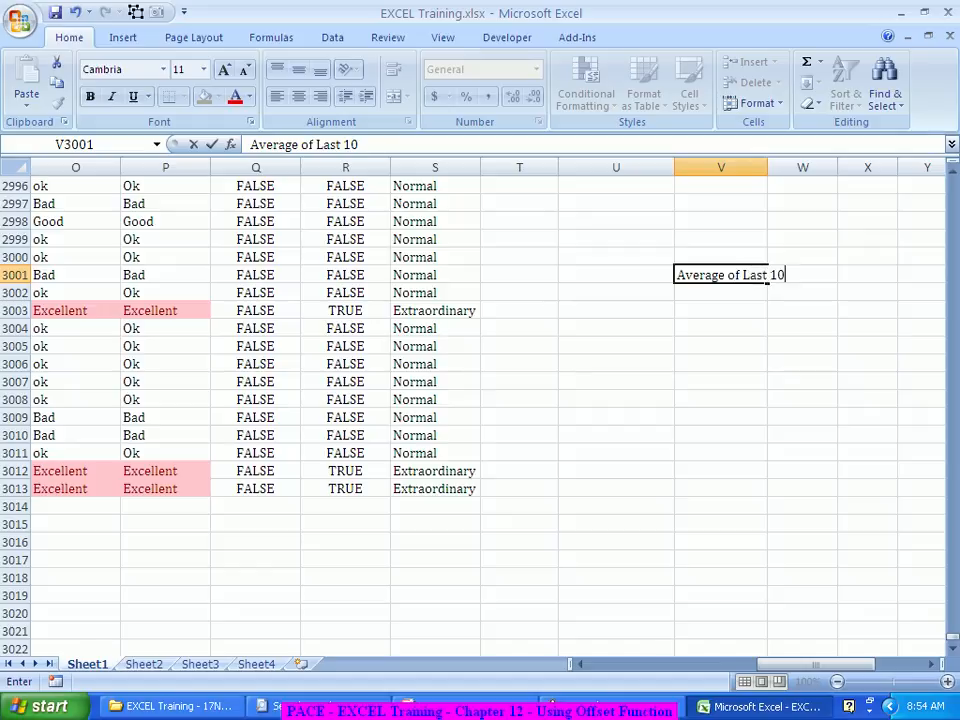
key(Tab)
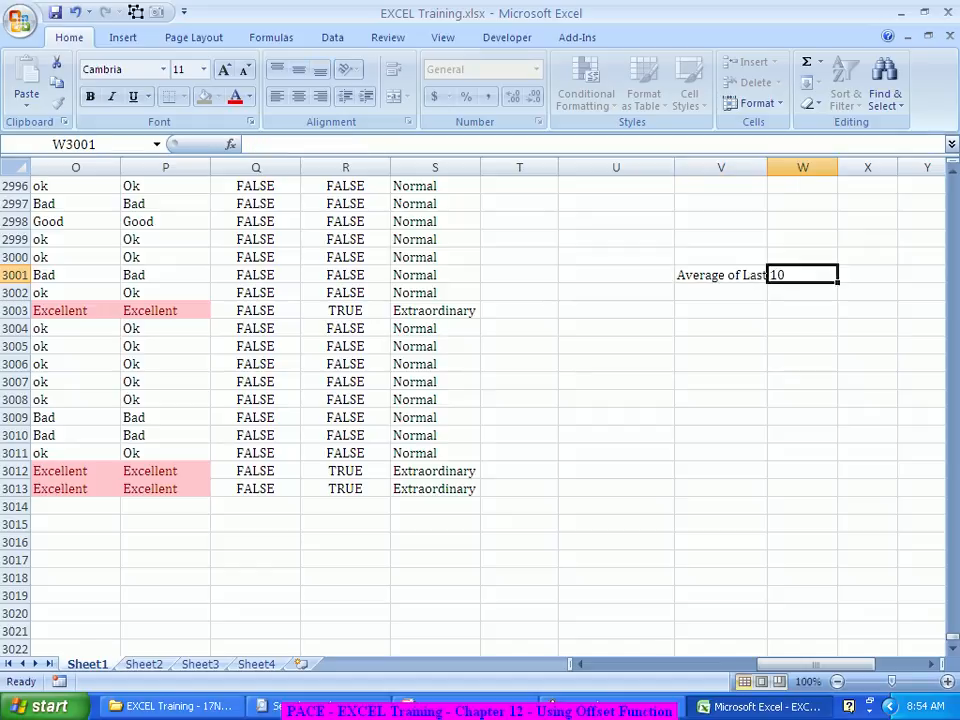
Step: Calculate the average of D3004:D3013 in cell W3001 with the AVERAGE function
text(=aver)
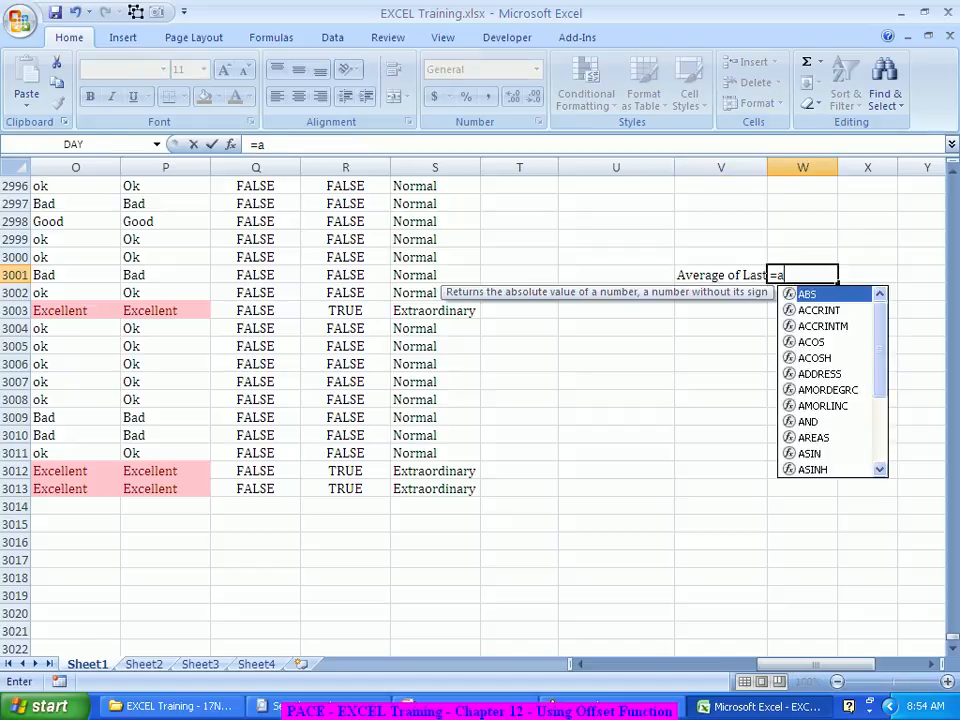
key(Tab)
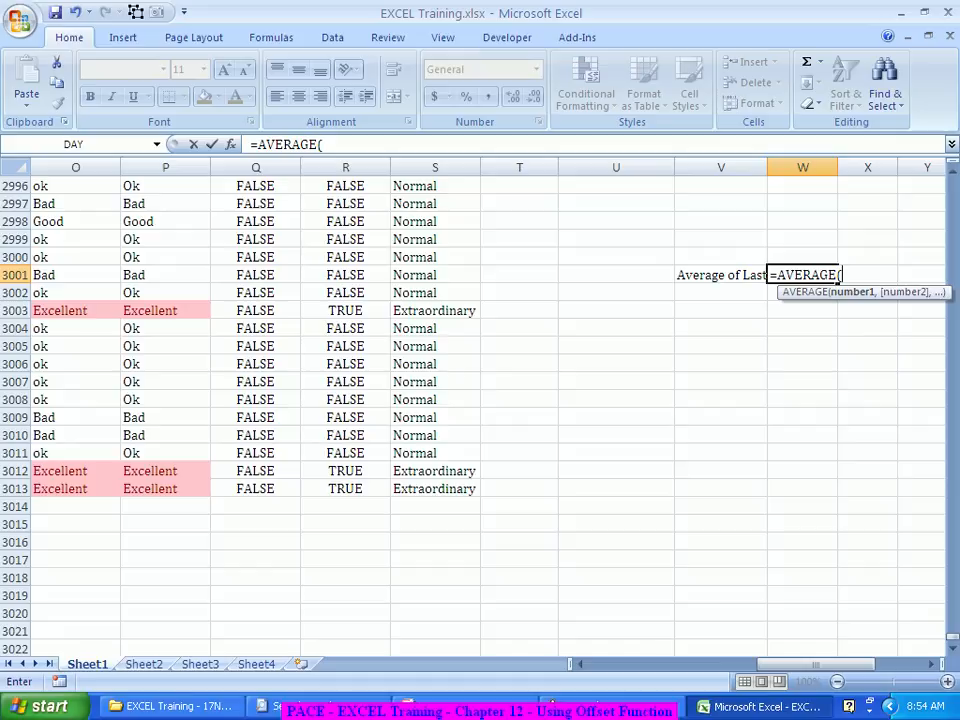
key(ctrl+a)
drag(815, 664, 648, 664)
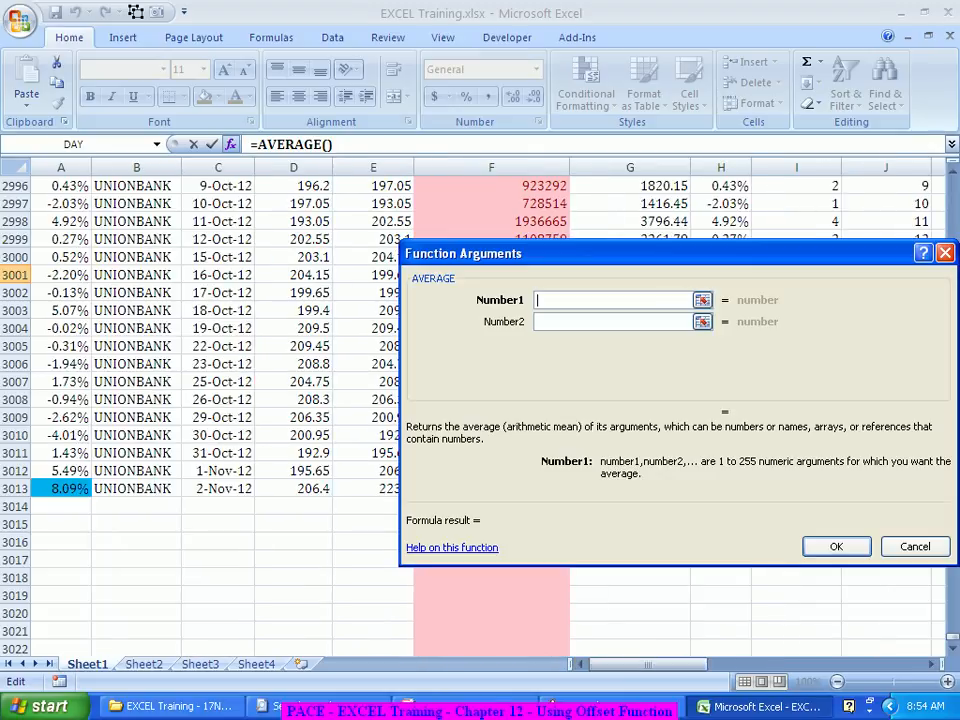
drag(306, 489, 300, 328)
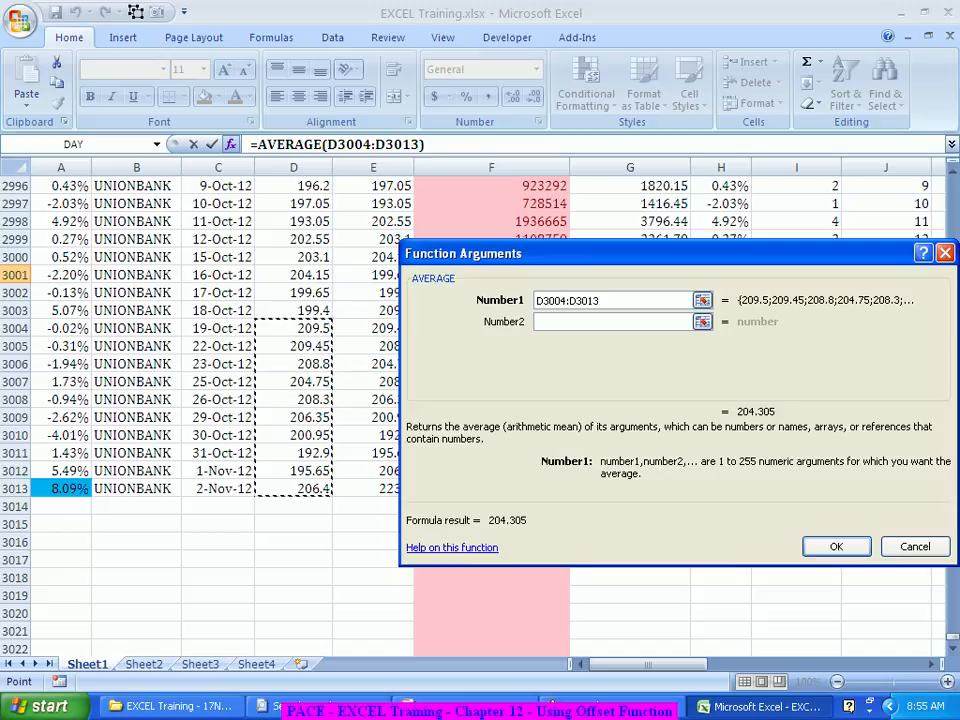
key(Return)
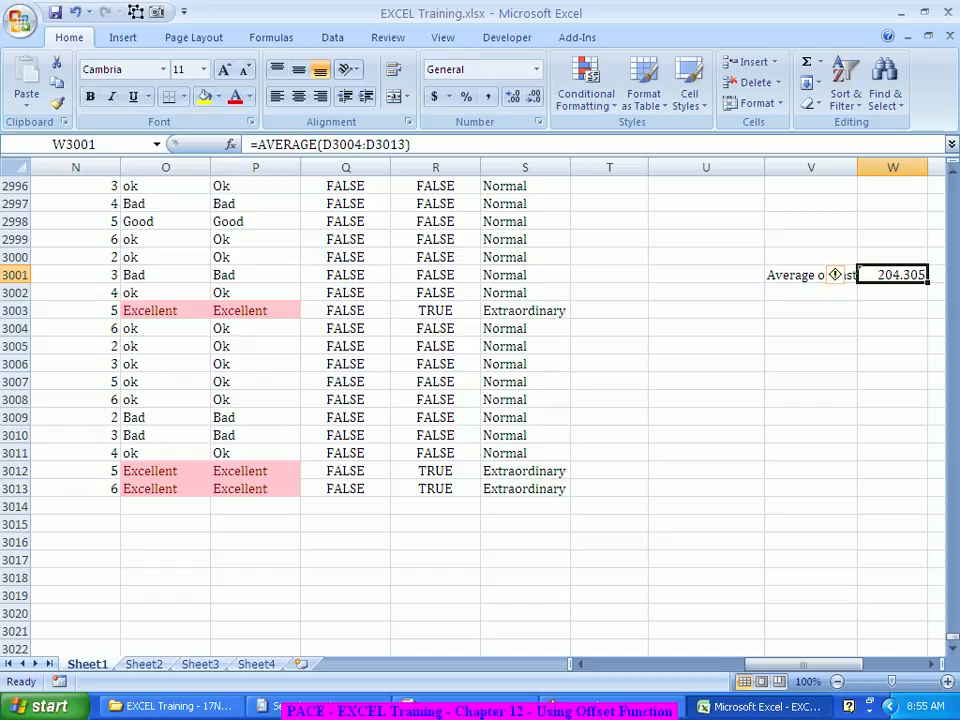
Step: Duplicate the whole last data row, 3013, into the empty row 3014
drag(801, 664, 645, 664)
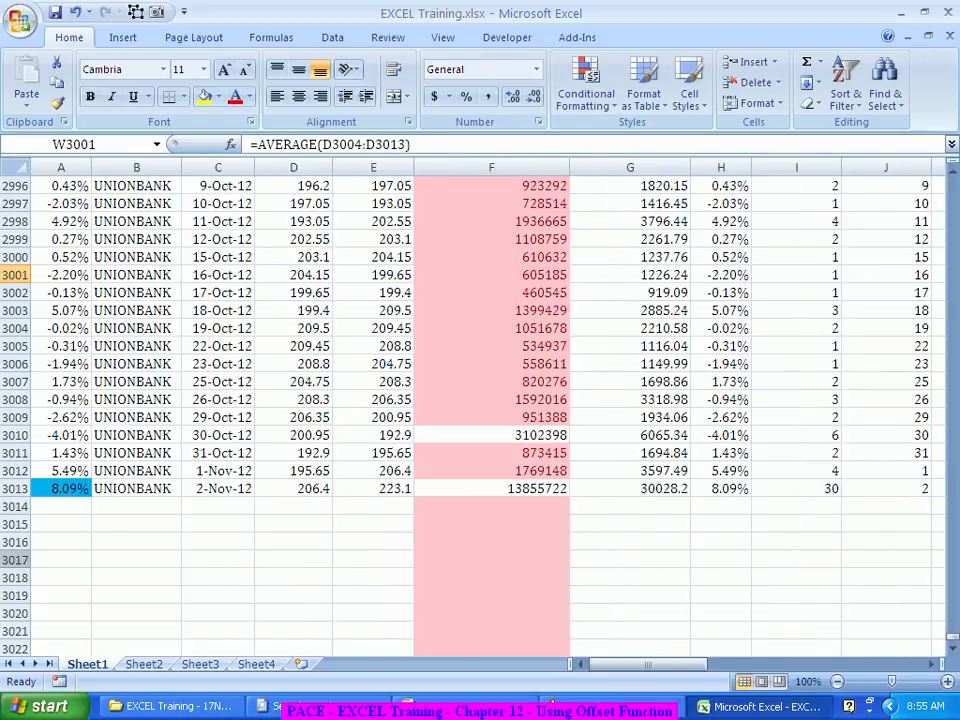
click(15, 489)
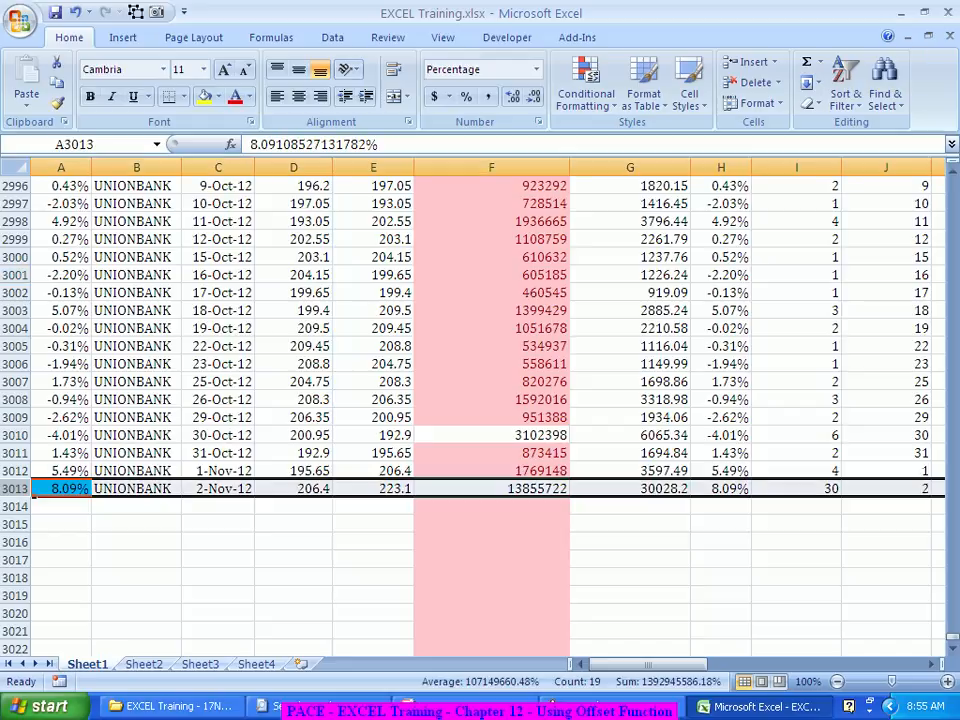
key(ctrl+c)
click(15, 507)
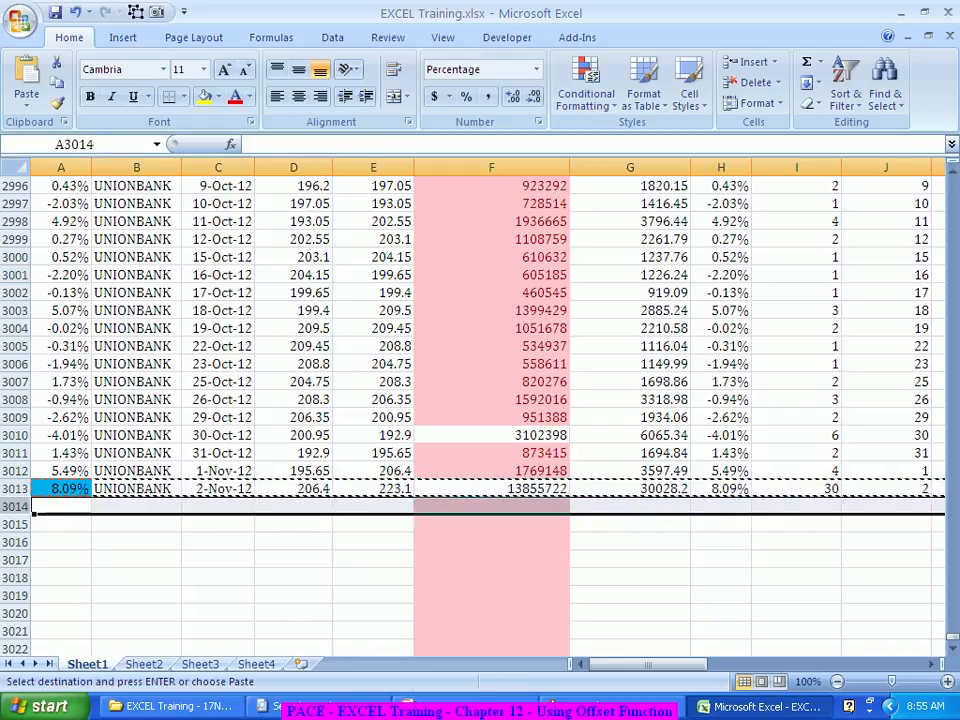
key(ctrl+v)
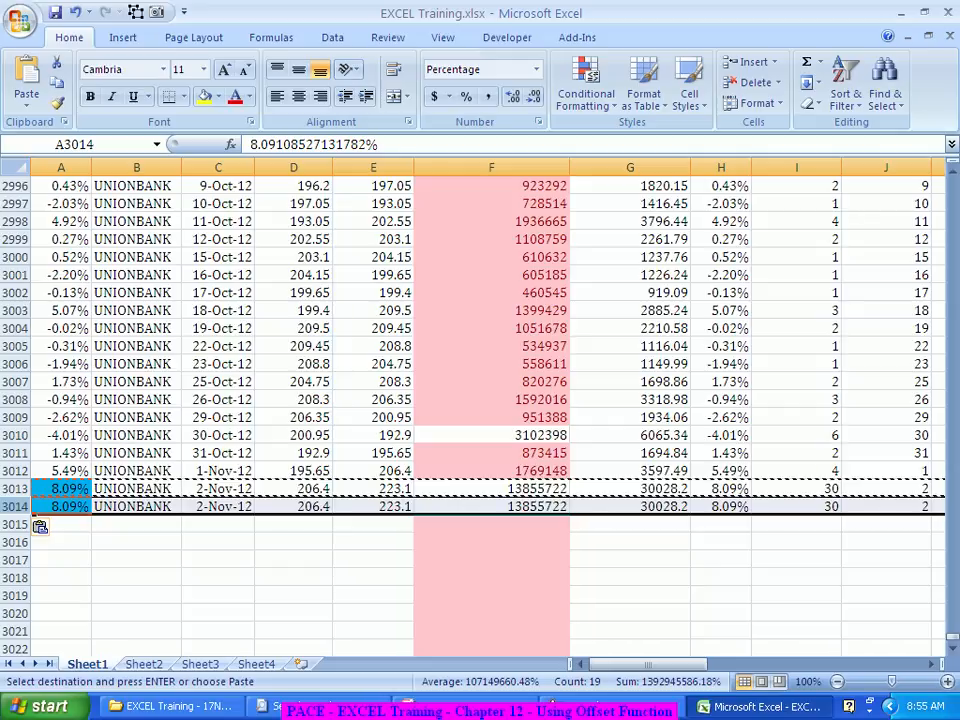
click(218, 560)
key(Escape)
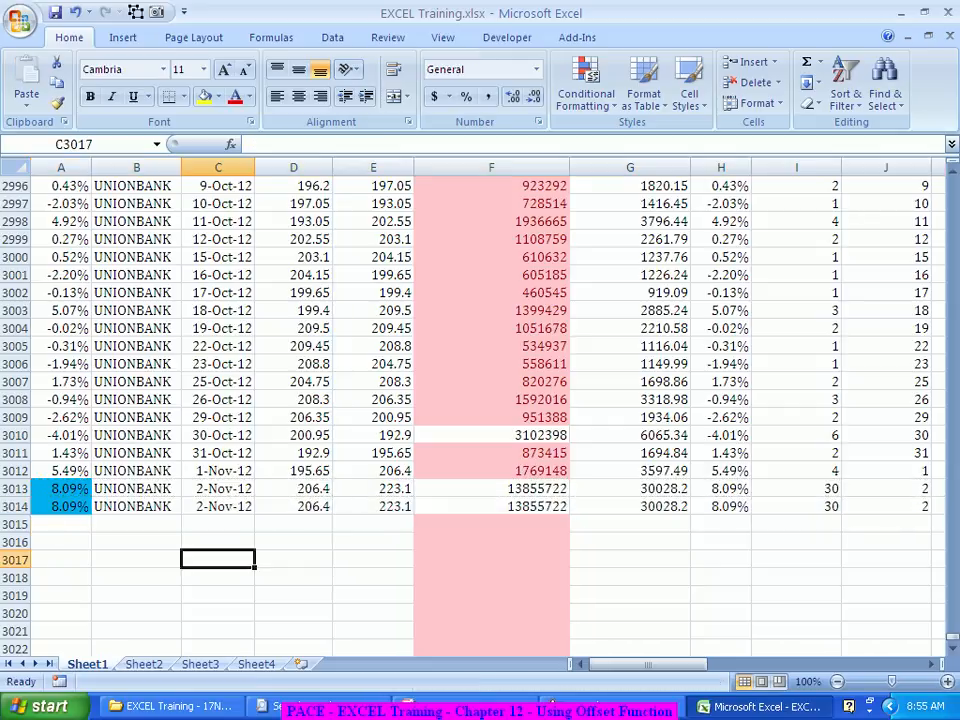
Step: Check the average of the last ten column D values, D3005:D3014, against the formula result in W3001
drag(293, 506, 293, 346)
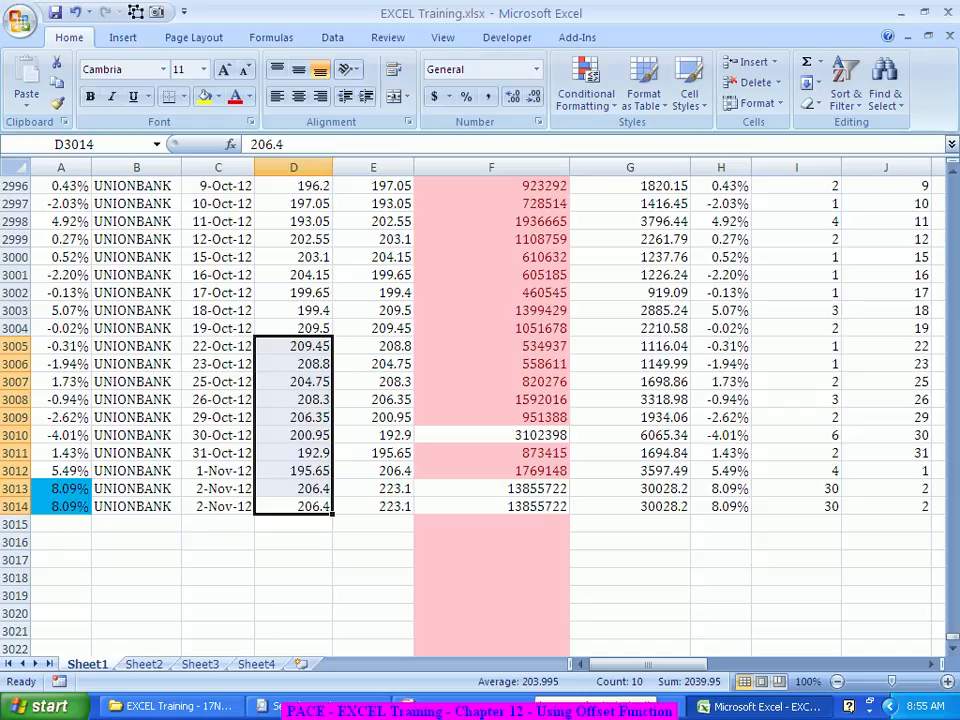
drag(648, 664, 803, 664)
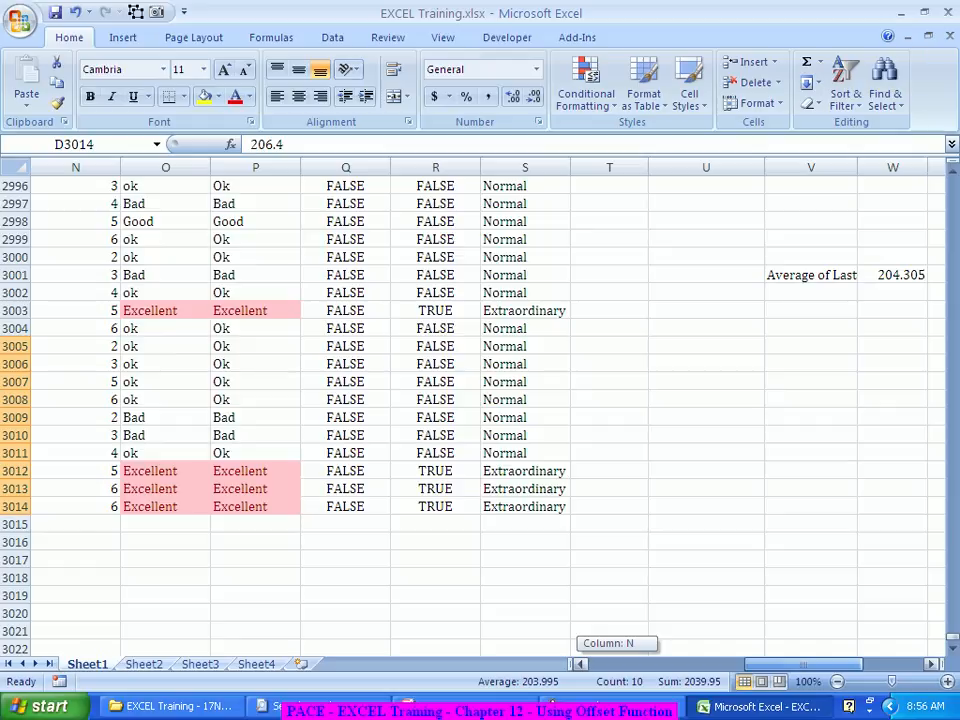
drag(803, 664, 803, 664)
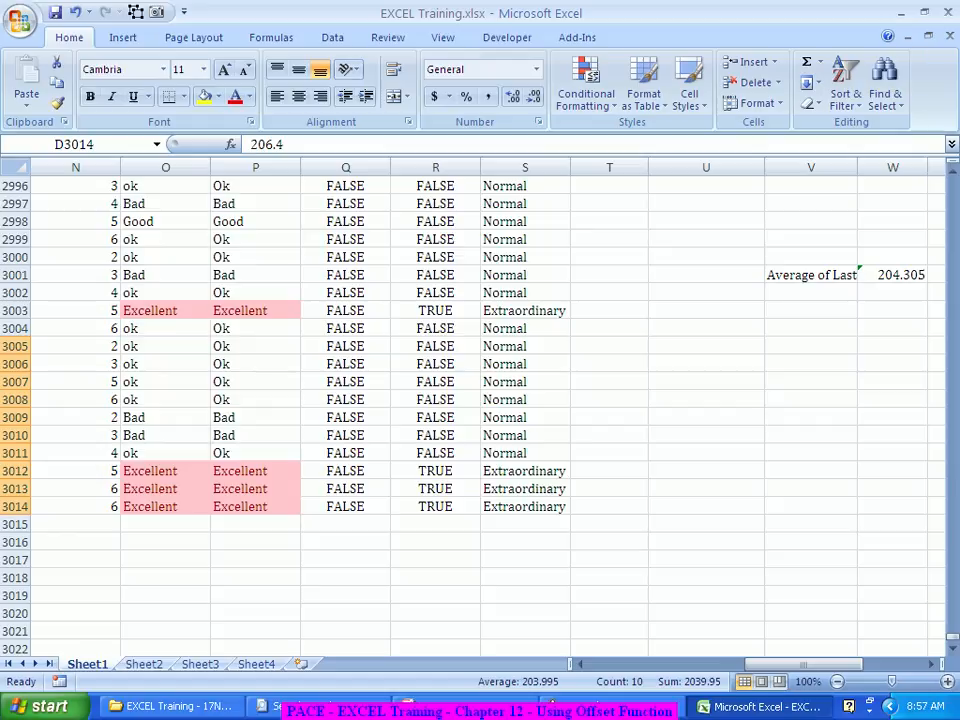
Step: Delete the duplicated row 3014
drag(802, 664, 648, 664)
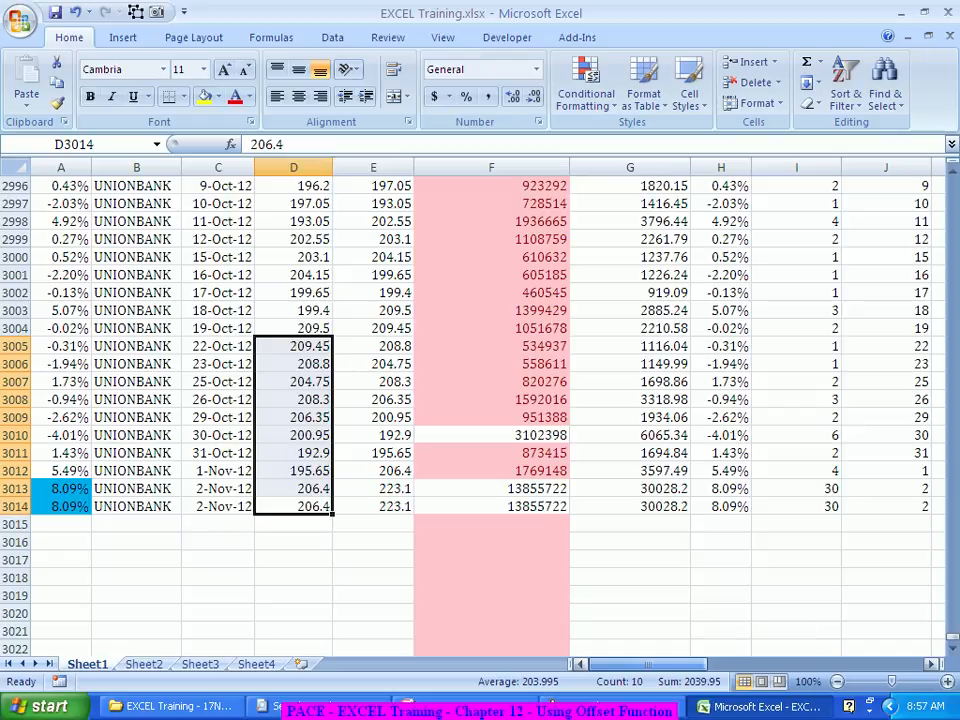
click(14, 506)
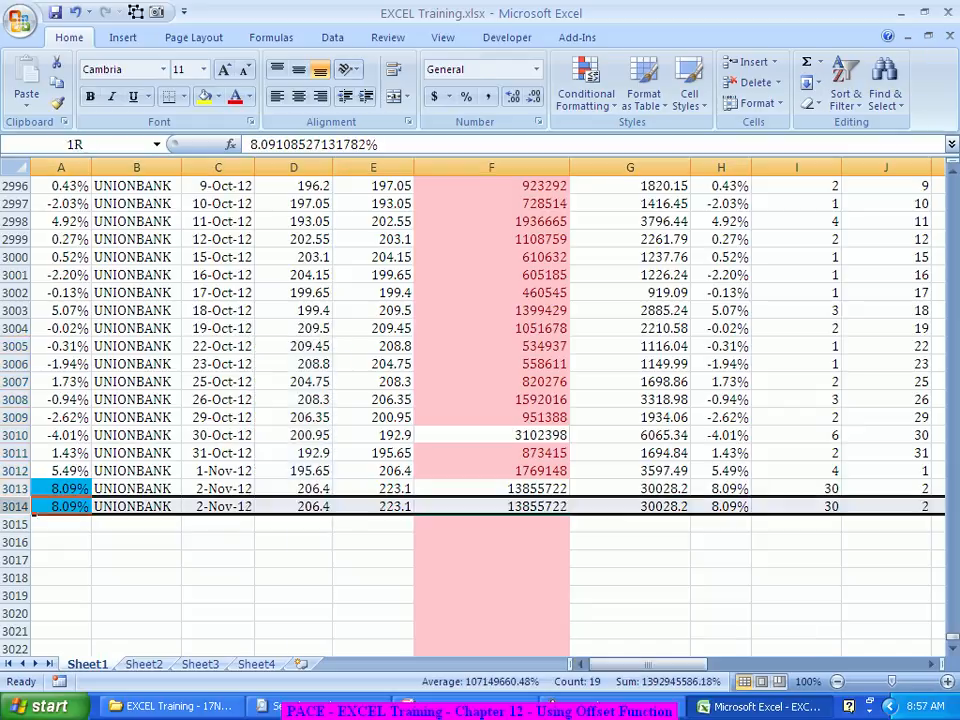
right_click(14, 506)
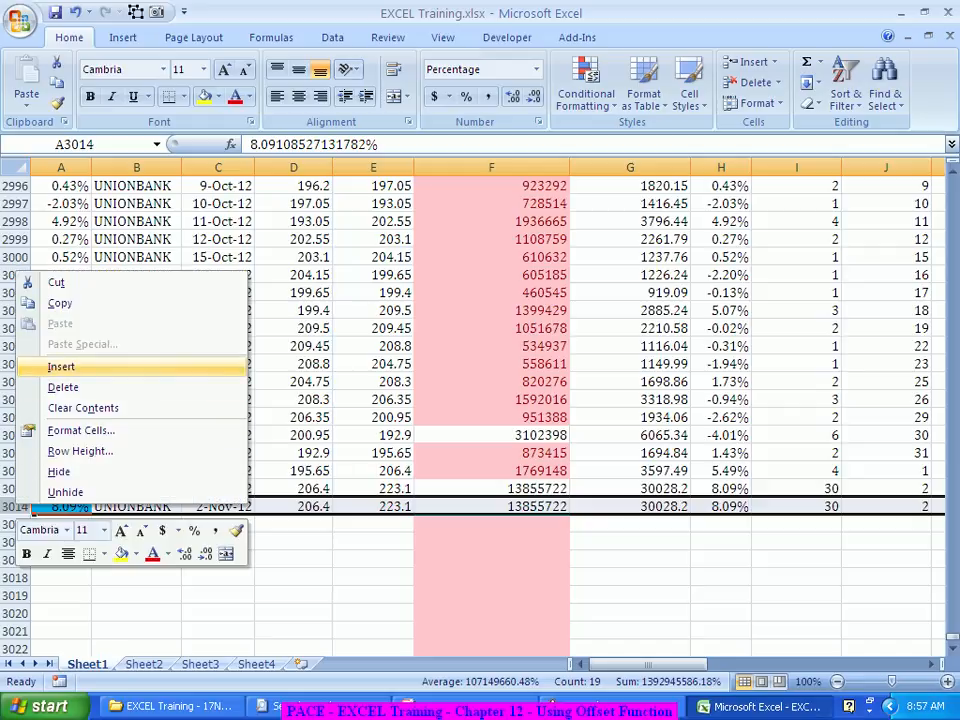
click(63, 387)
click(137, 489)
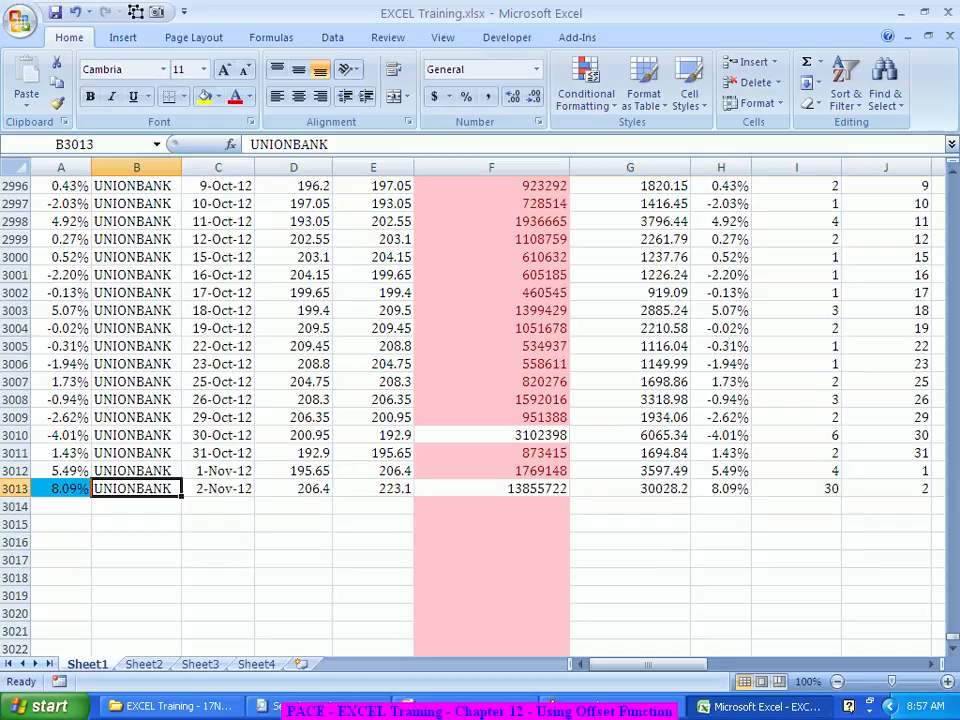
Step: Copy all the UNIONBANK rows, from row 2763 through row 3013
drag(14, 488, 14, 310)
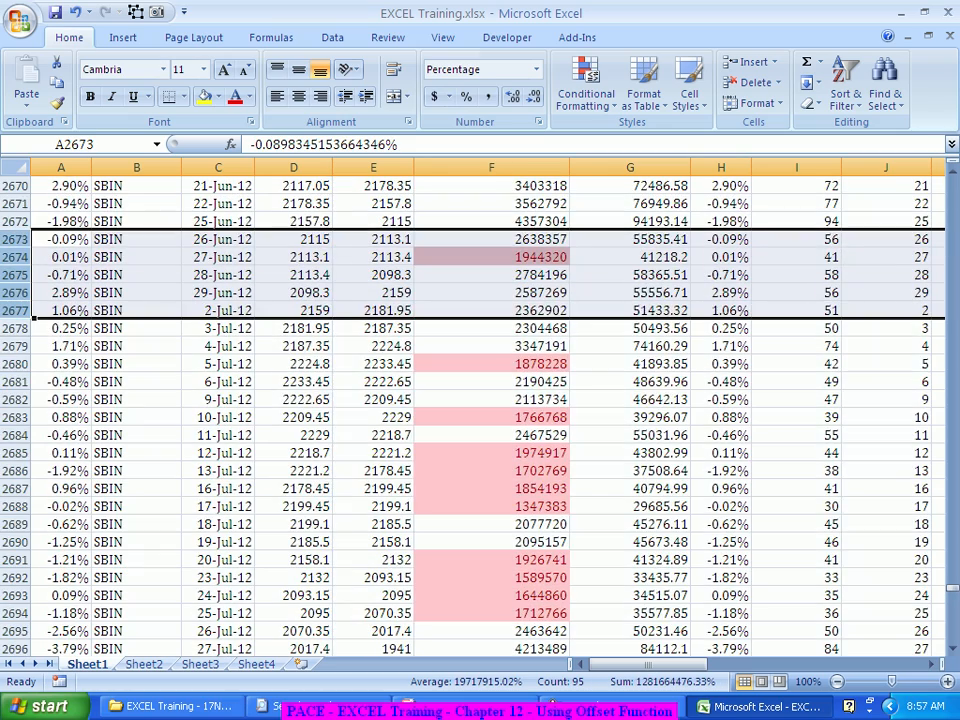
scroll(480, 410, down, 20)
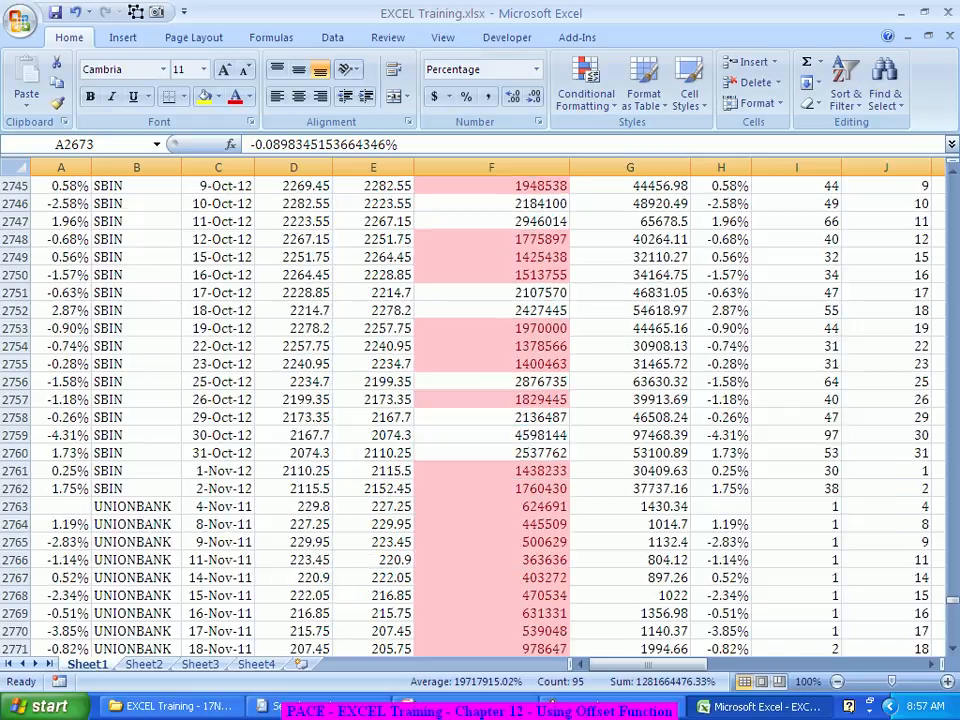
click(14, 506)
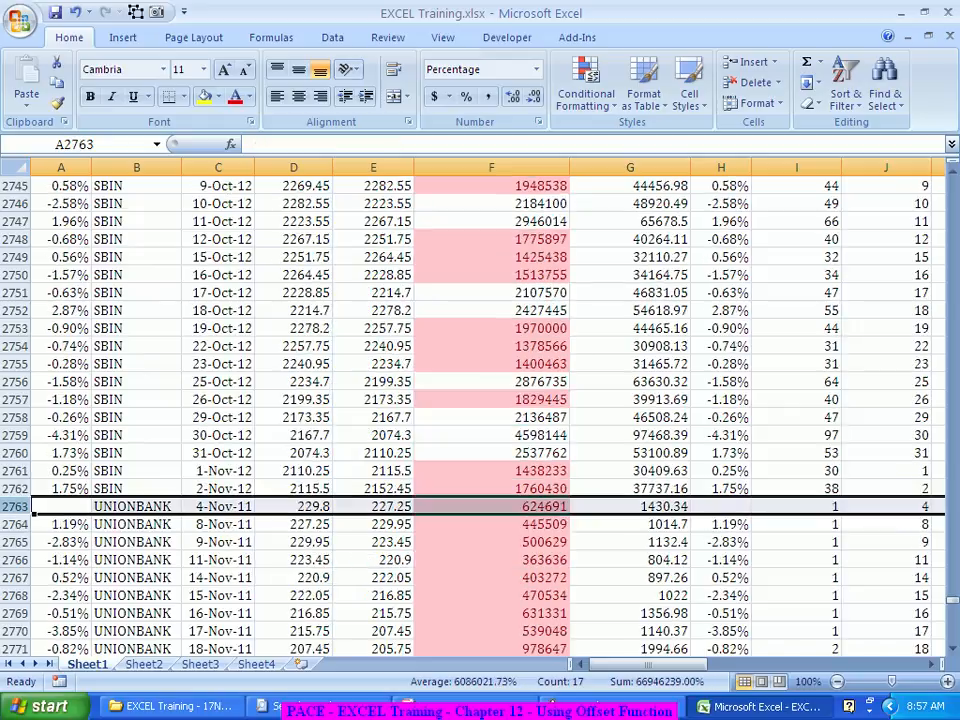
drag(33, 508, 33, 529)
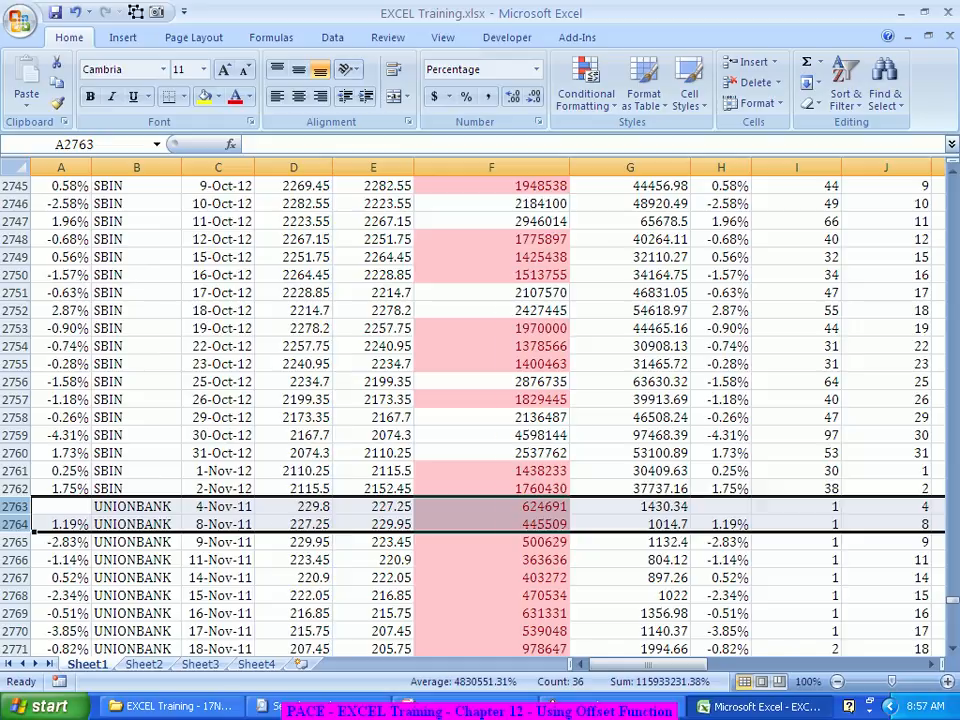
key(ctrl+shift+Down)
scroll(480, 400, down, 3)
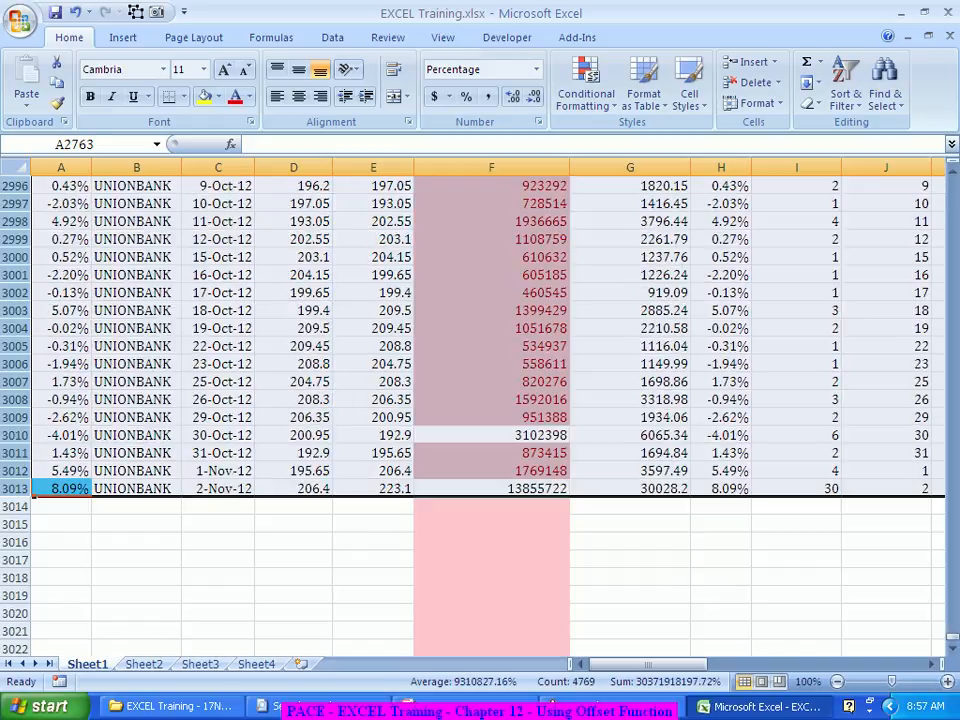
key(ctrl+c)
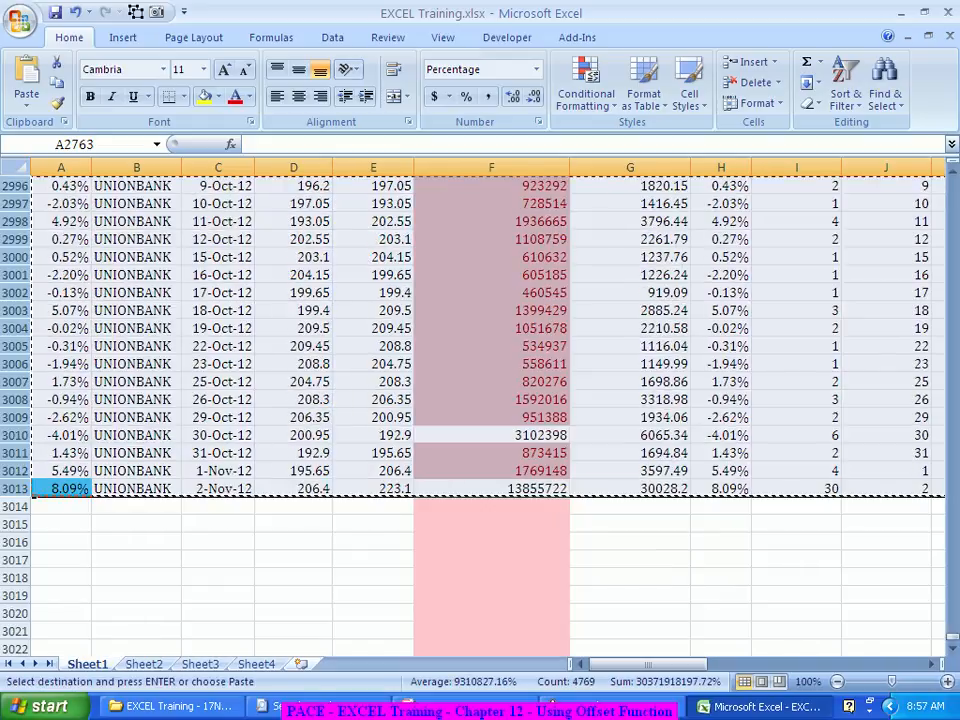
Step: Paste the copied UNIONBANK rows at A1 of a new worksheet and auto-fit the width of column C
key(shift+F11)
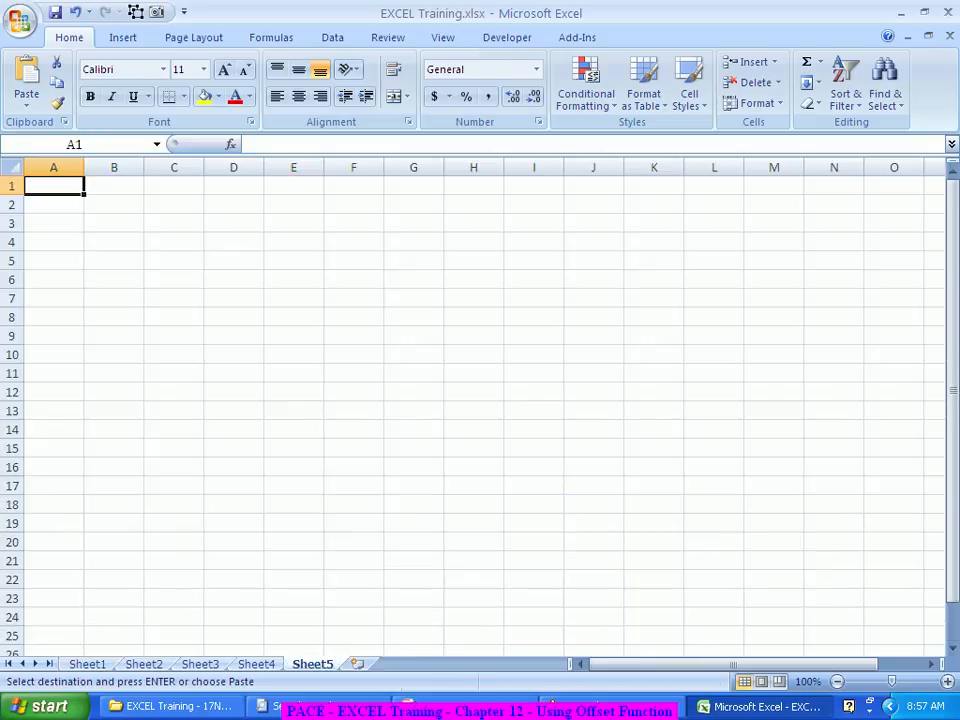
key(ctrl+v)
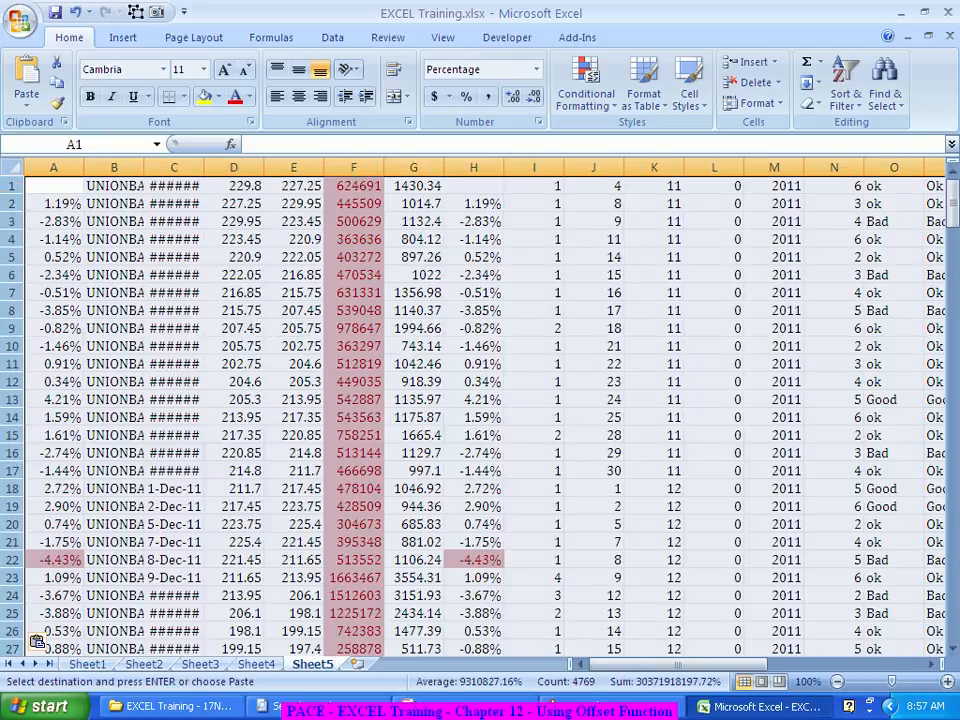
double_click(204, 167)
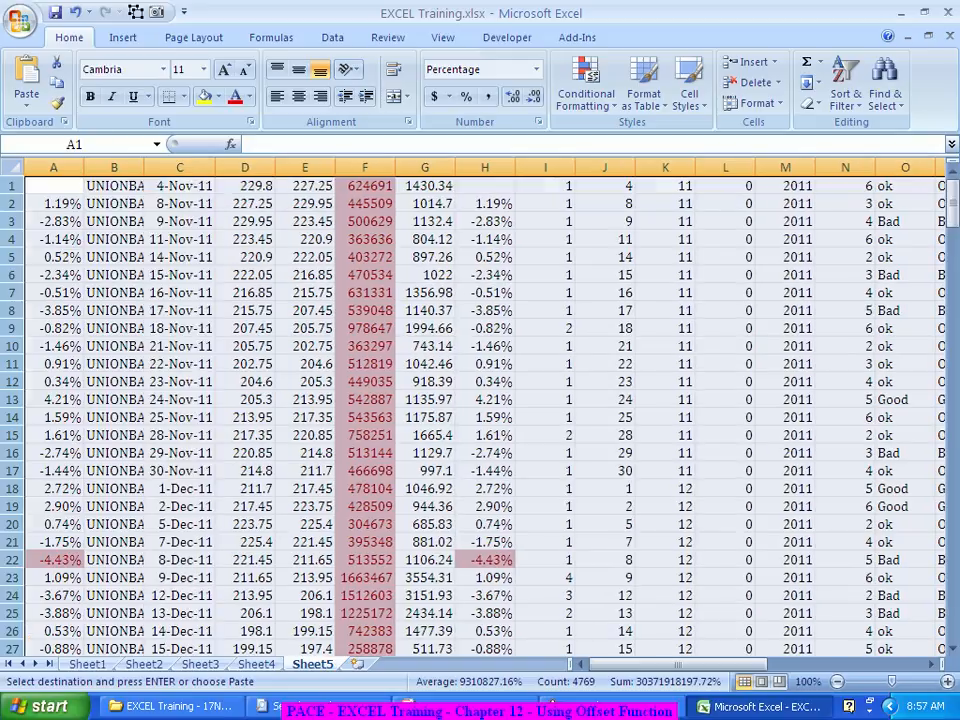
click(365, 257)
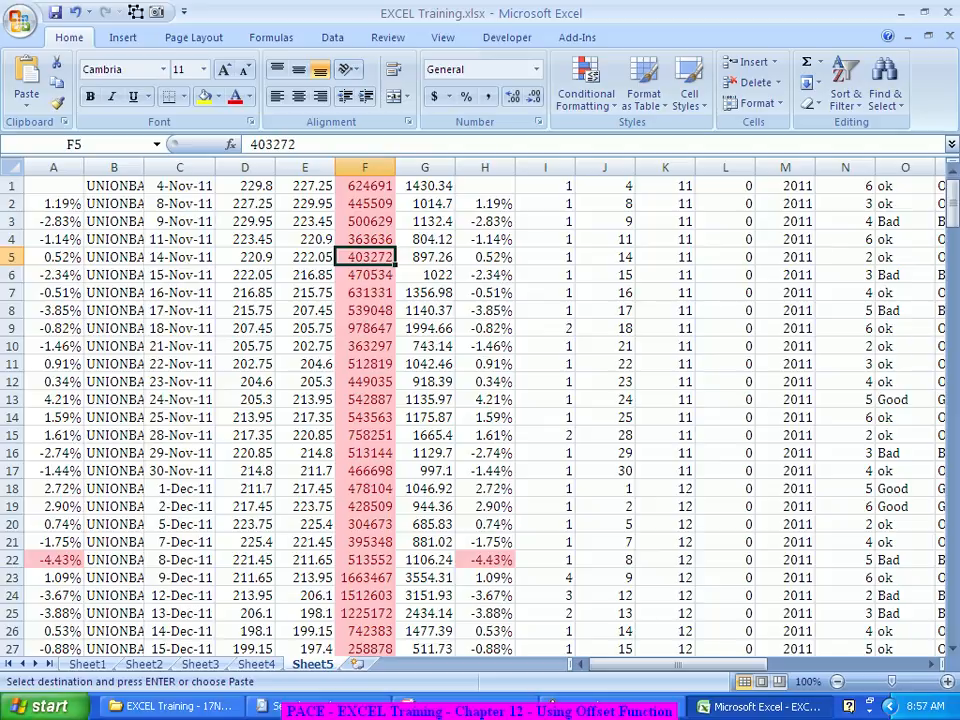
Step: Copy the header row, row 1, from Sheet1
click(87, 664)
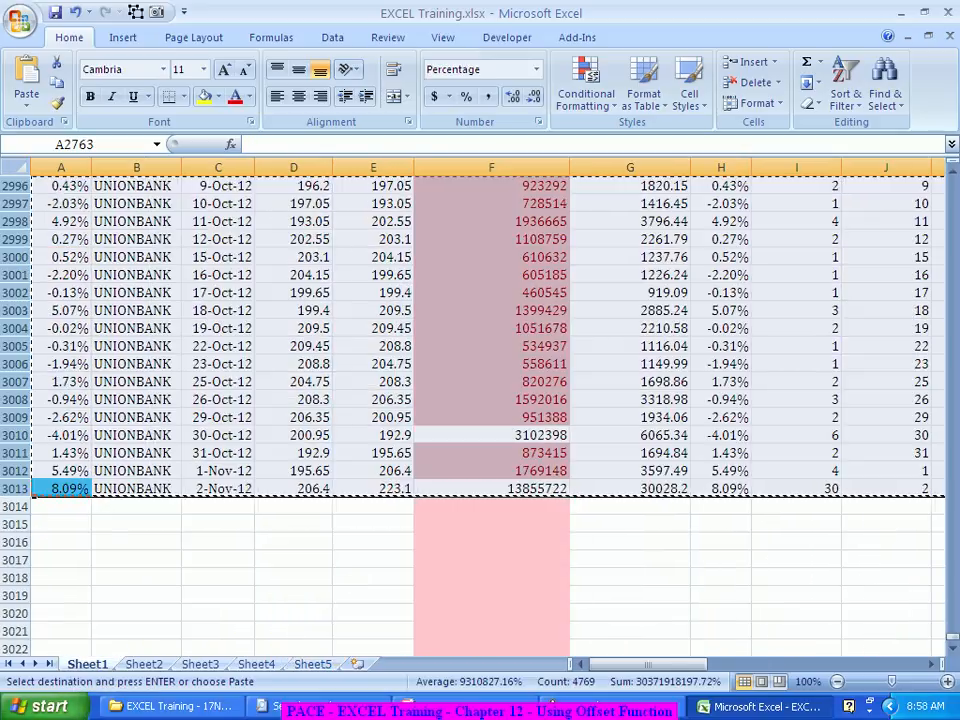
click(61, 346)
click(136, 382)
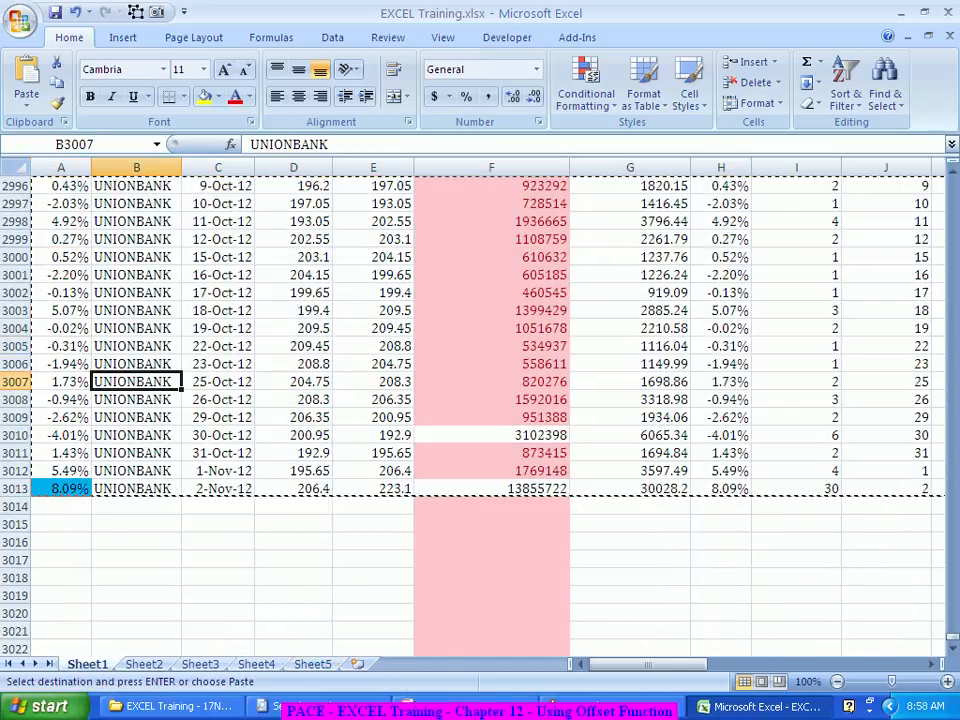
key(ctrl+Up)
click(12, 192)
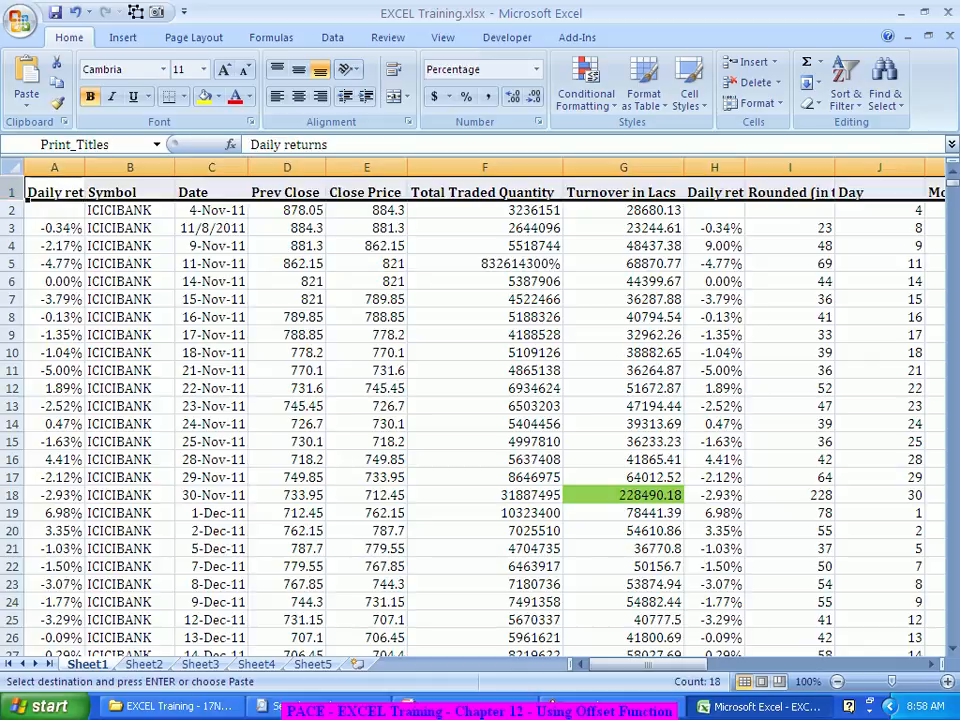
key(ctrl+c)
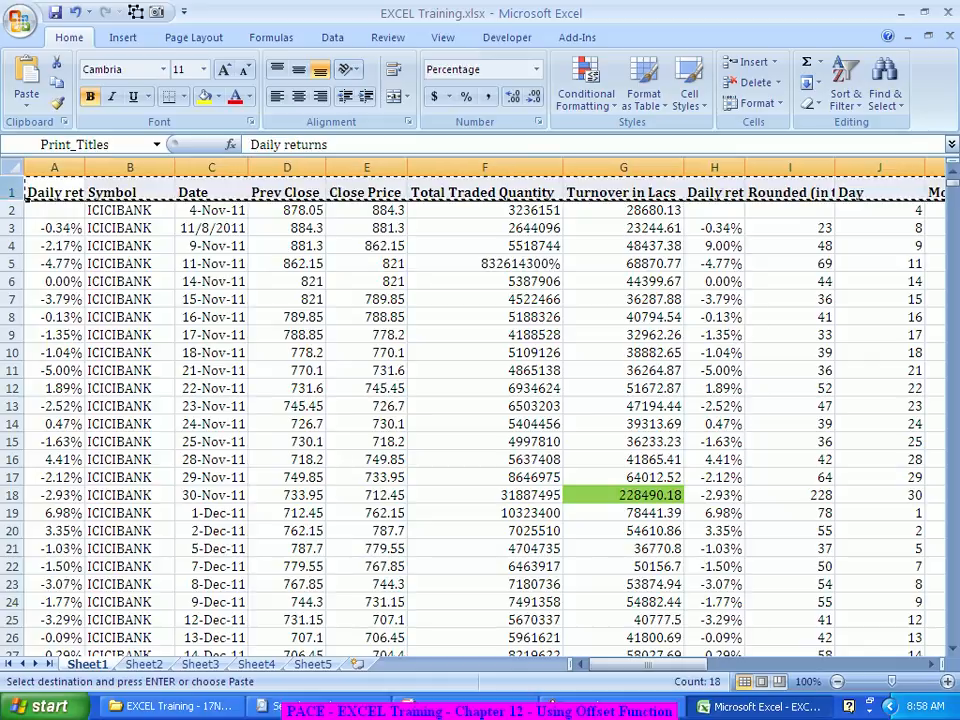
Step: Insert the copied header row above the first UNIONBANK row on Sheet5
click(313, 664)
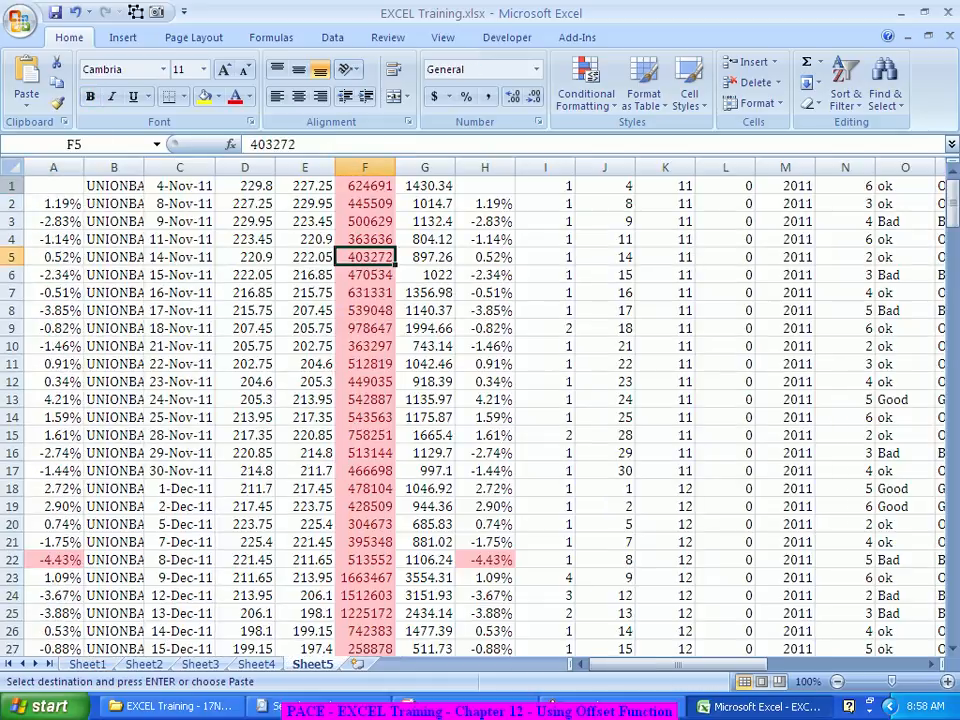
click(12, 186)
right_click(12, 186)
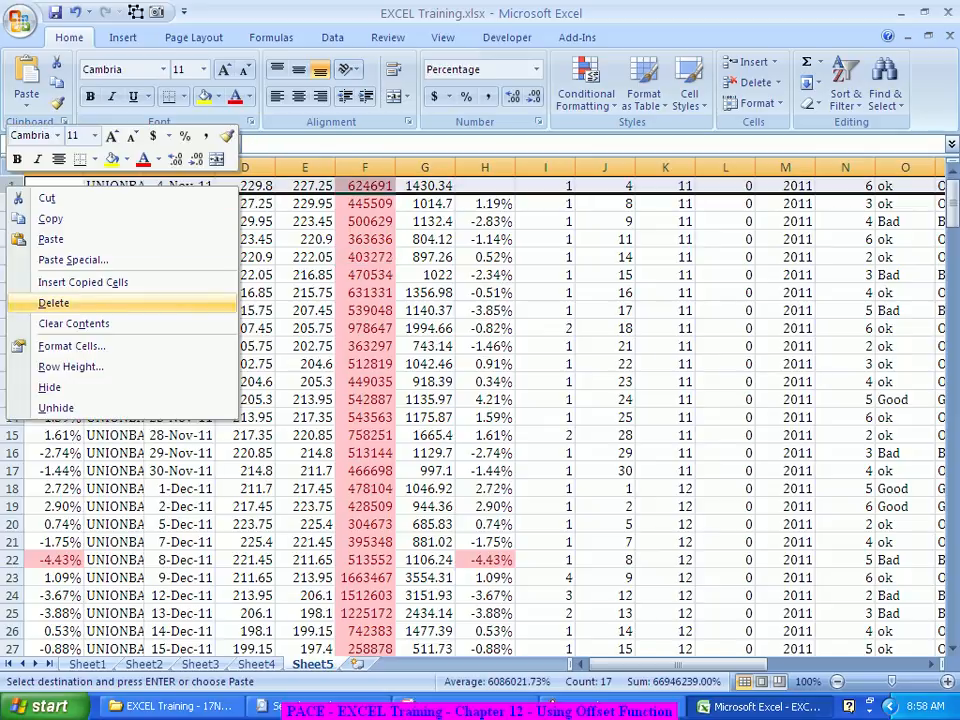
click(83, 282)
click(545, 370)
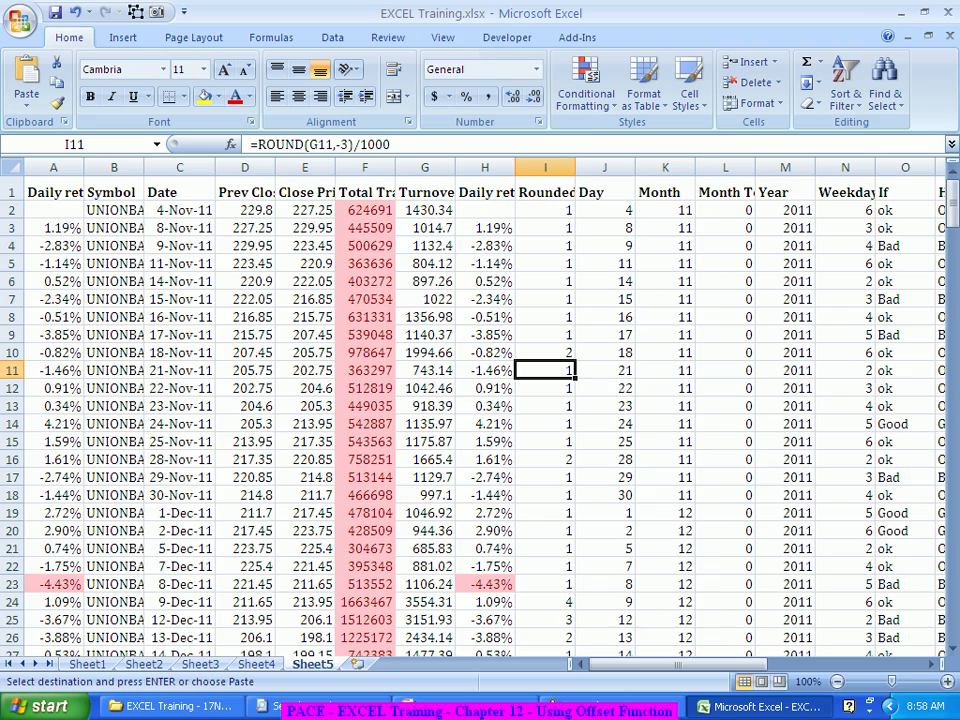
Step: Check the average of the last ten Close Price values, E243:E252, on Sheet5
scroll(480, 420, down, 20)
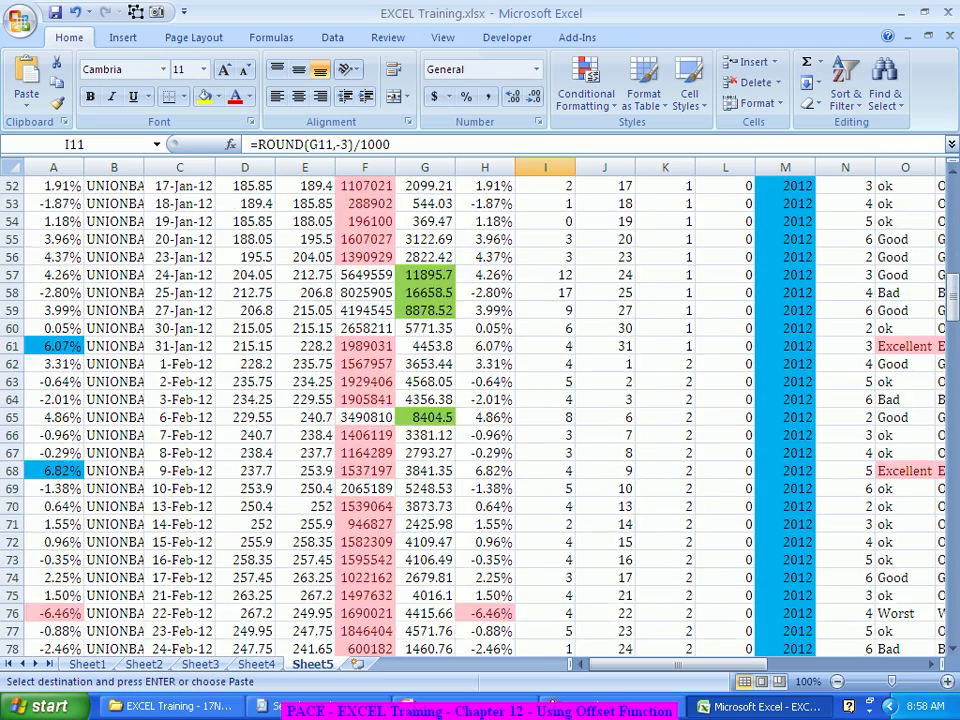
scroll(480, 420, down, 20)
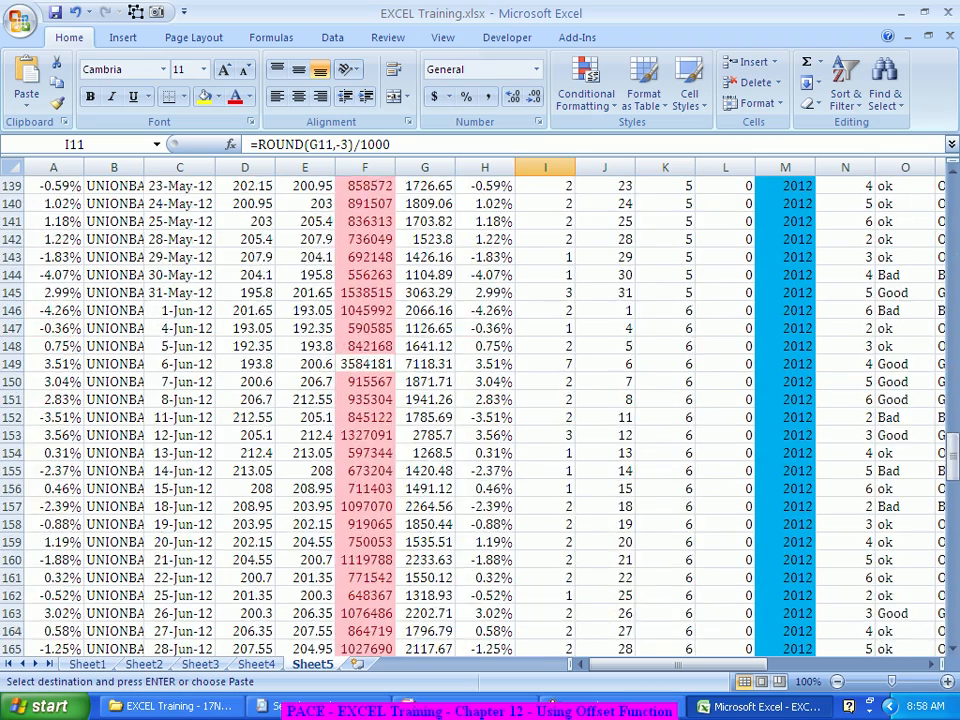
scroll(480, 420, down, 17)
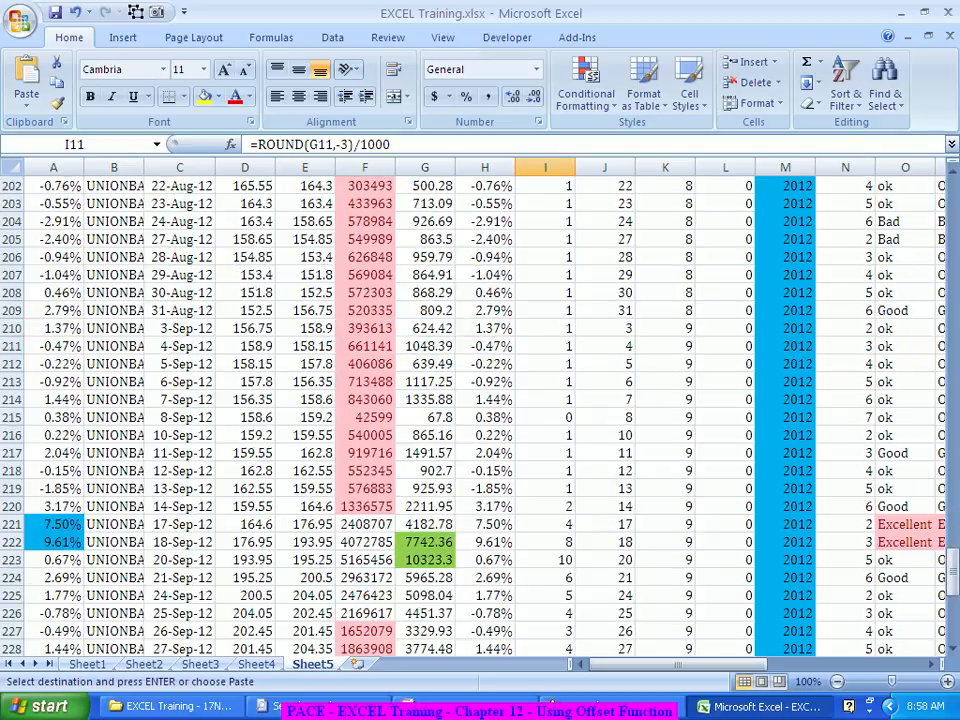
scroll(480, 420, down, 11)
scroll(480, 420, up, 3)
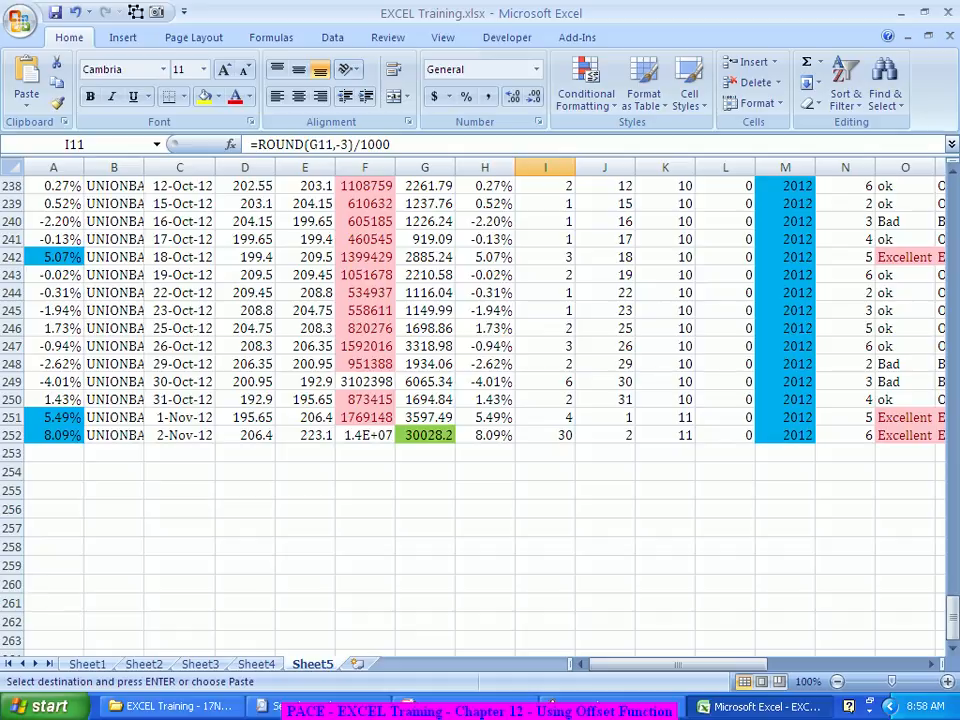
scroll(480, 420, up, 2)
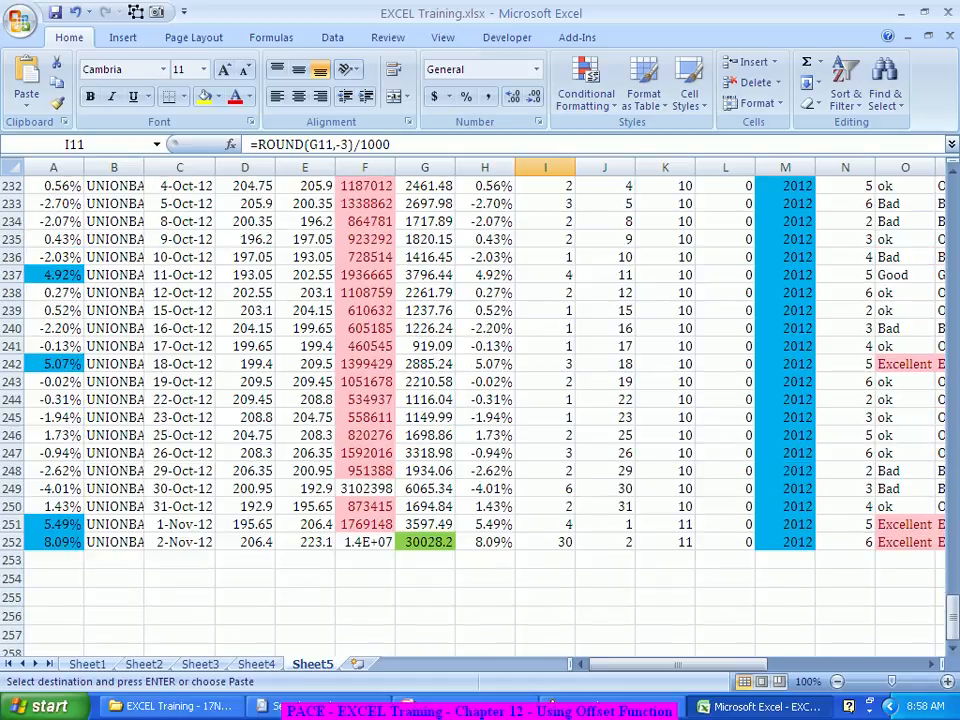
drag(305, 541, 305, 381)
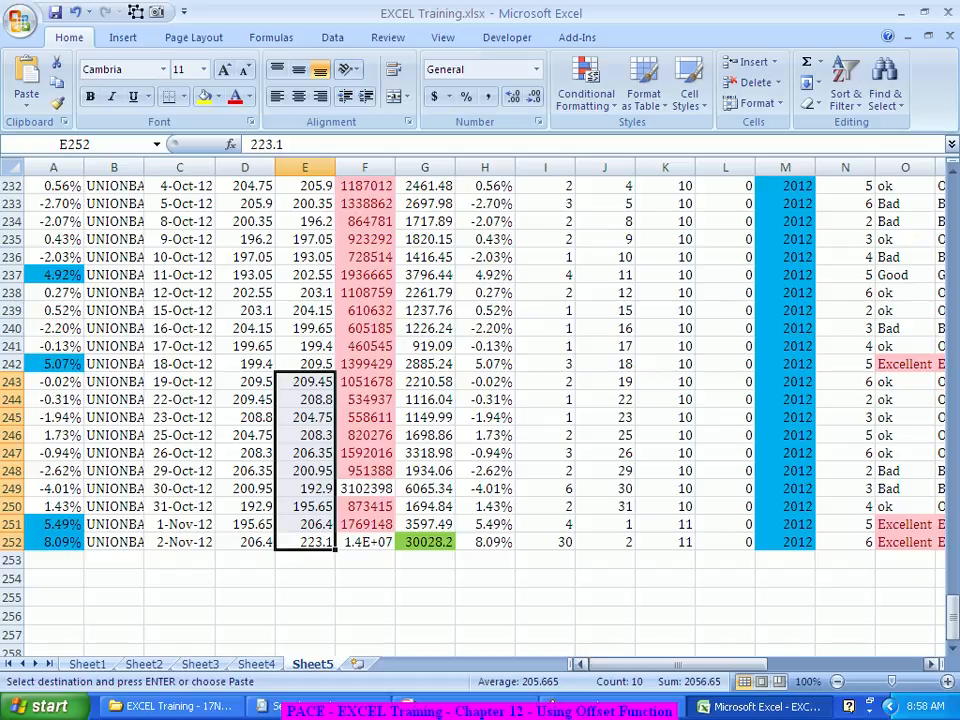
Step: Examine the Close Price column and the average formula in W240
click(305, 167)
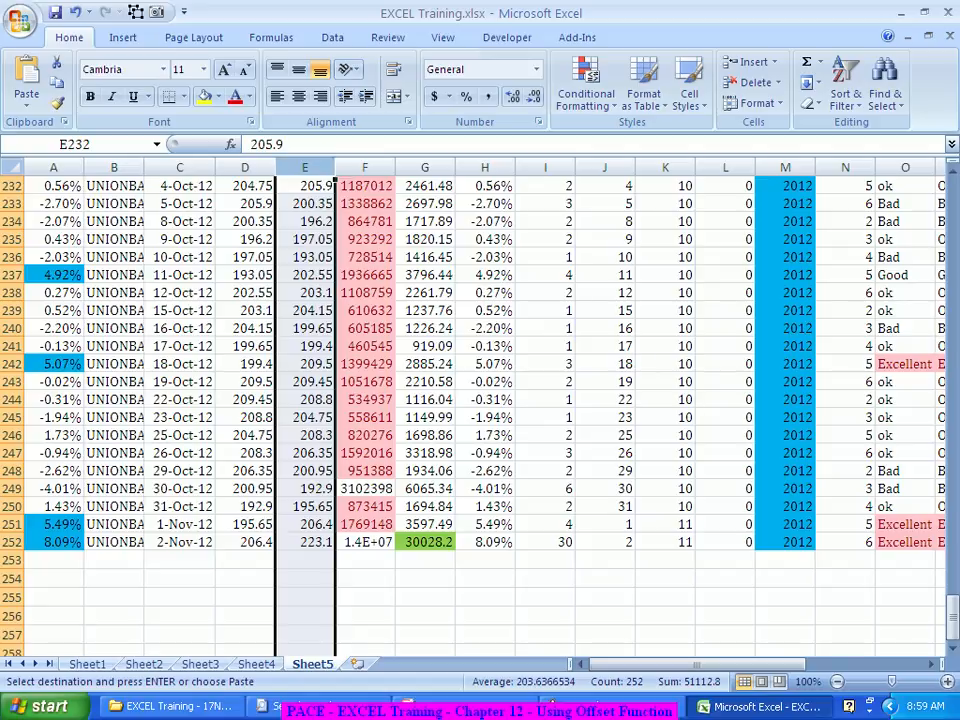
drag(712, 664, 829, 664)
click(894, 328)
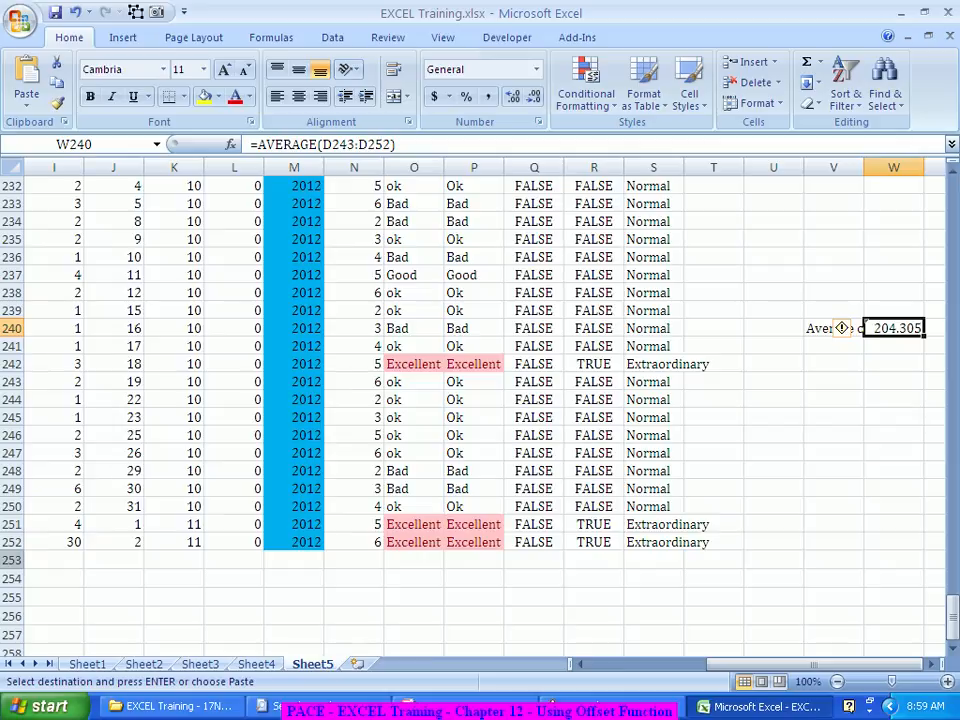
Step: Paste a copy of row 252 into row 253 and check the range used by the average formula in W240
click(11, 542)
key(ctrl+c)
click(20, 560)
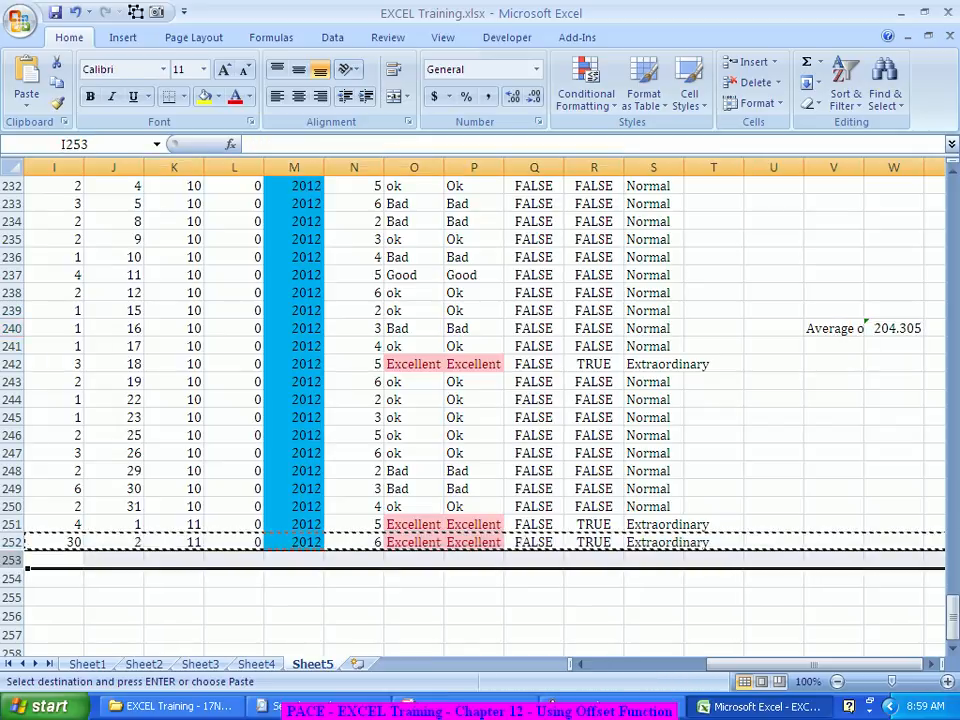
key(ctrl+v)
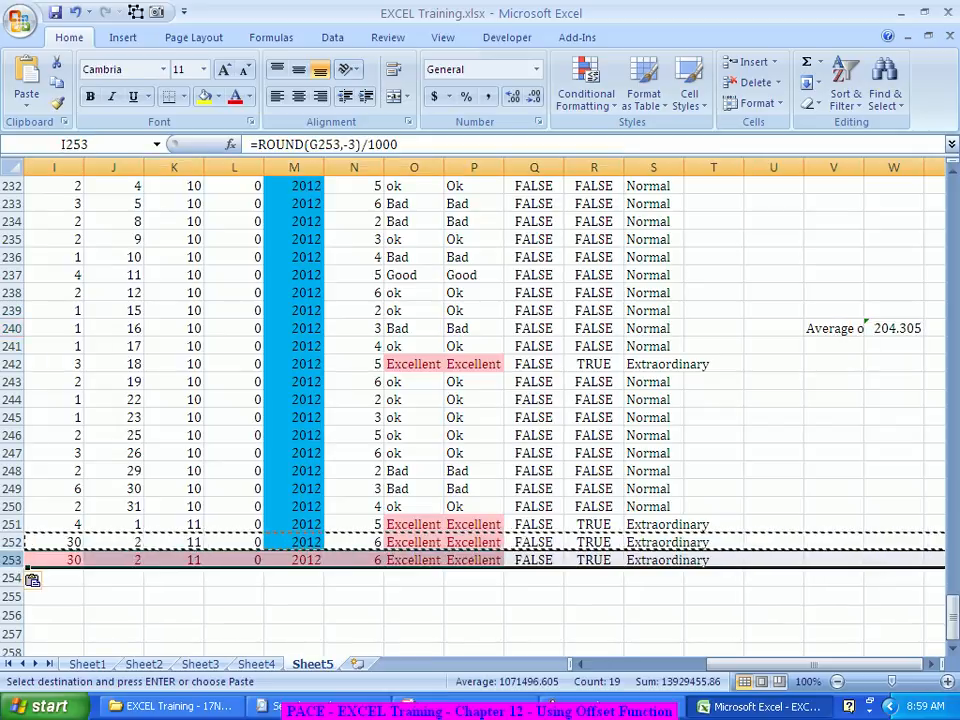
click(866, 328)
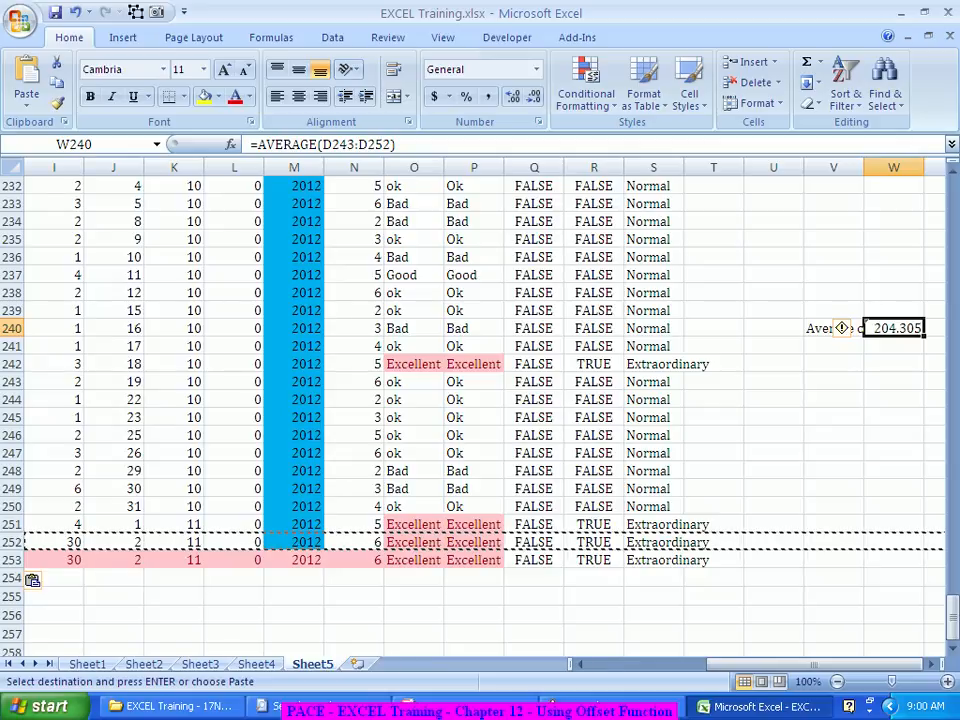
Step: Delete the duplicated row 253
right_click(12, 560)
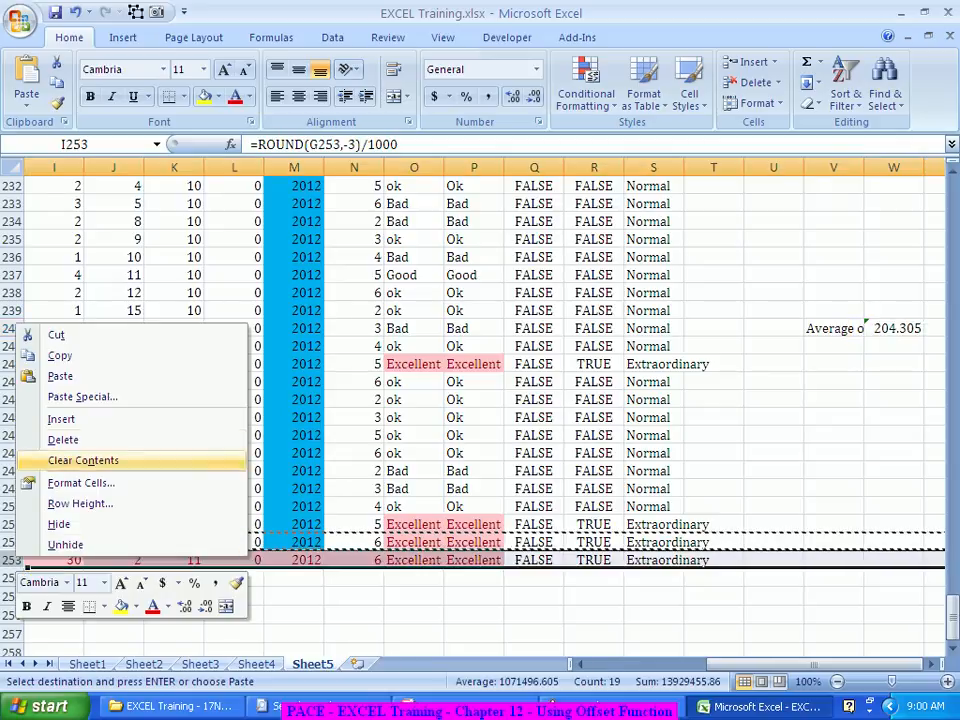
click(63, 440)
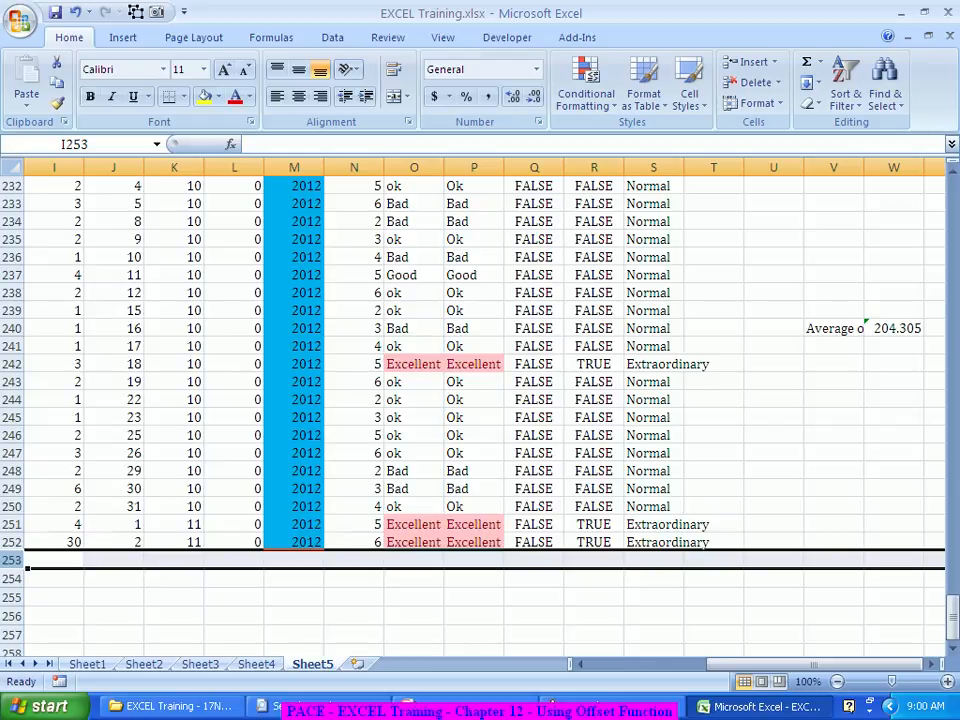
click(594, 616)
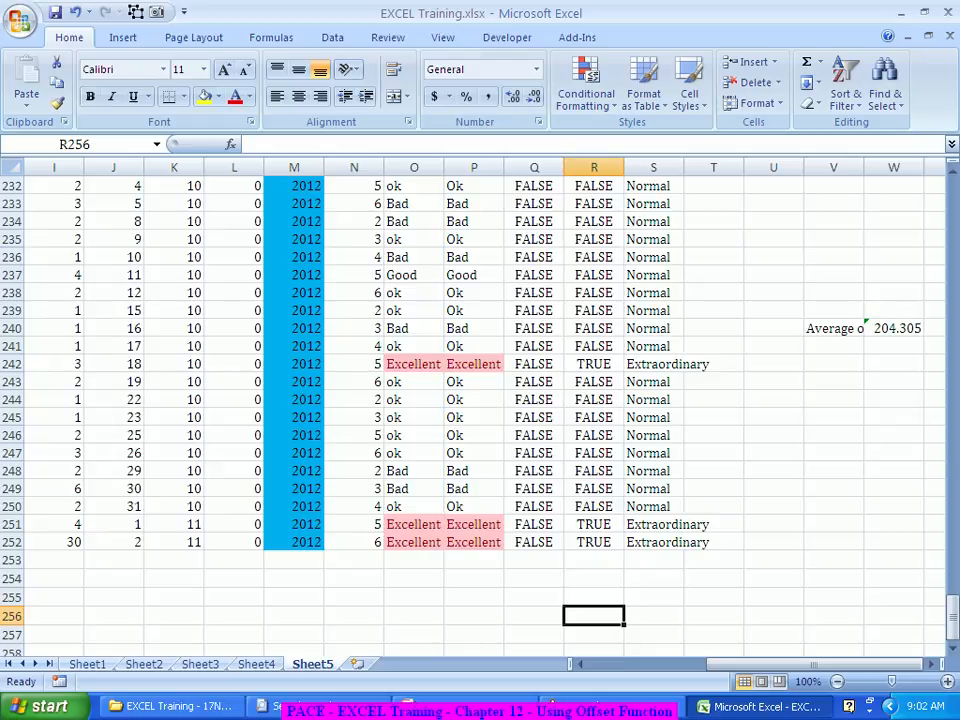
click(234, 364)
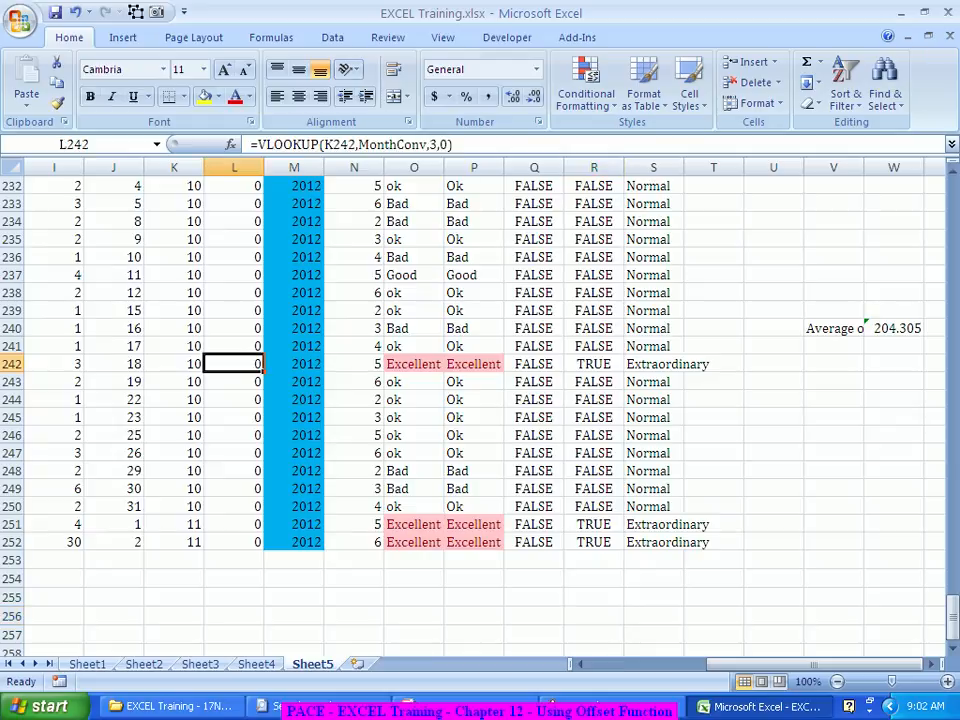
drag(294, 417, 240, 417)
drag(294, 310, 294, 435)
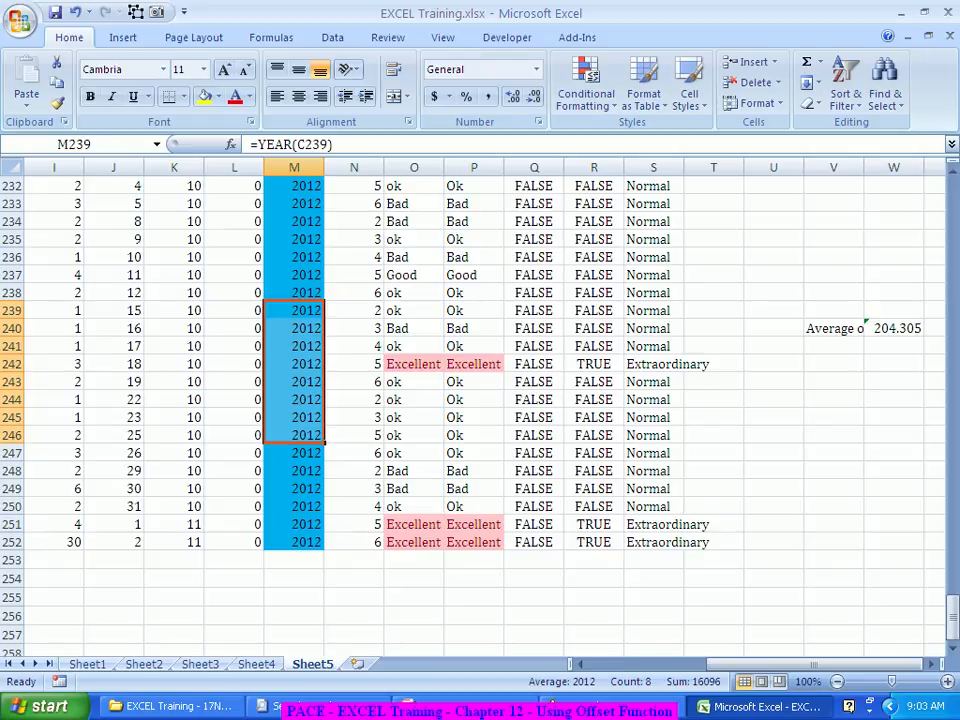
click(414, 167)
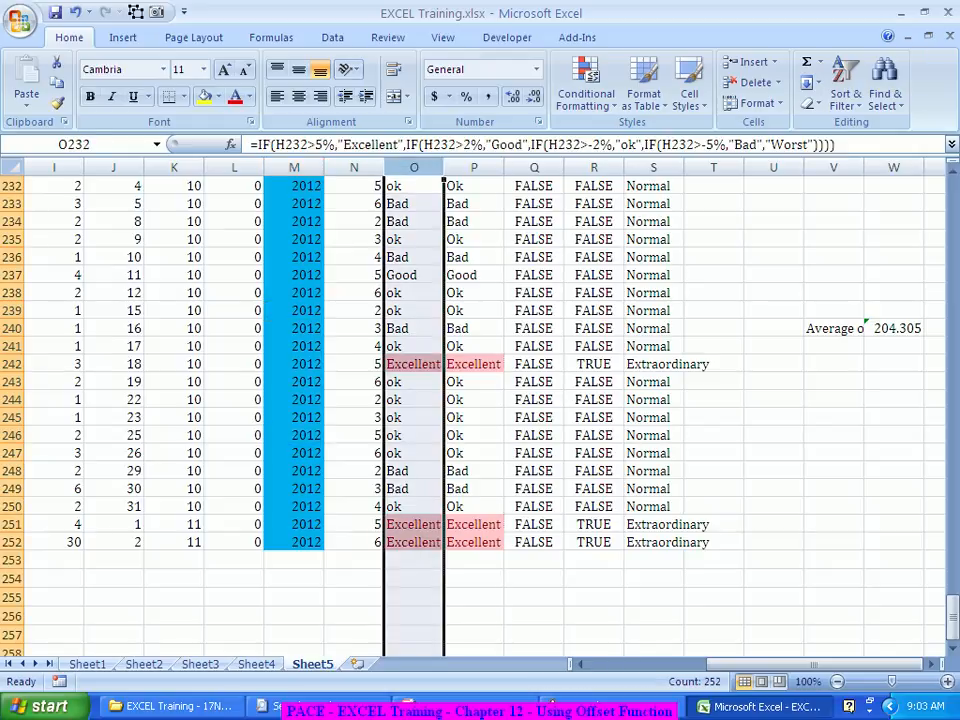
click(534, 167)
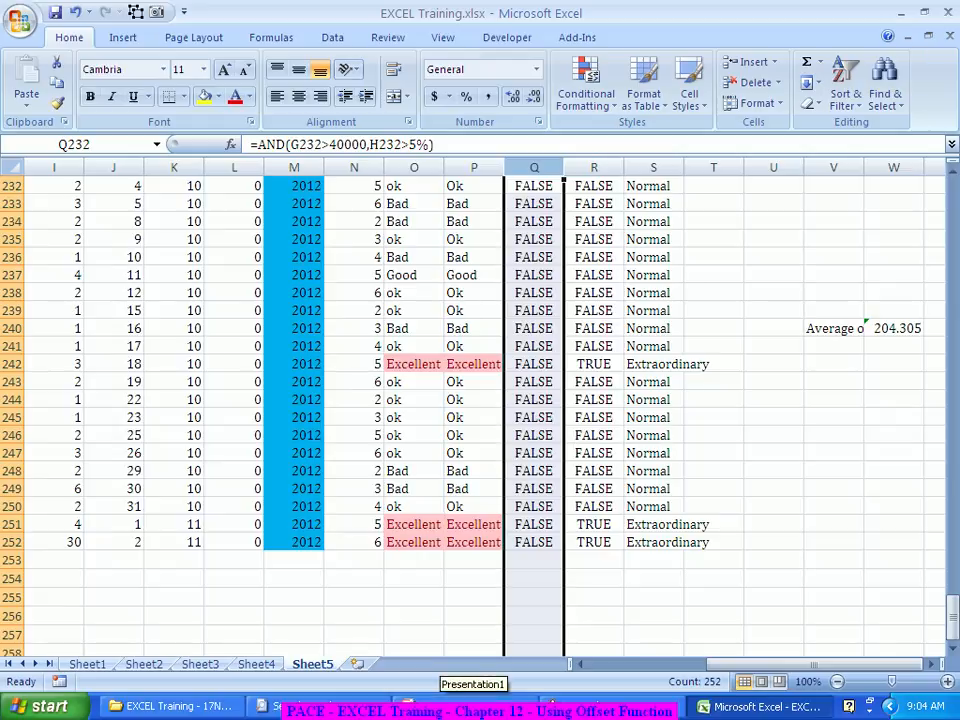
Step: Calculate the average of the last ten Close Price values in K257 with =AVERAGE(E243:E252), and clear the cell after checking it
drag(810, 664, 700, 664)
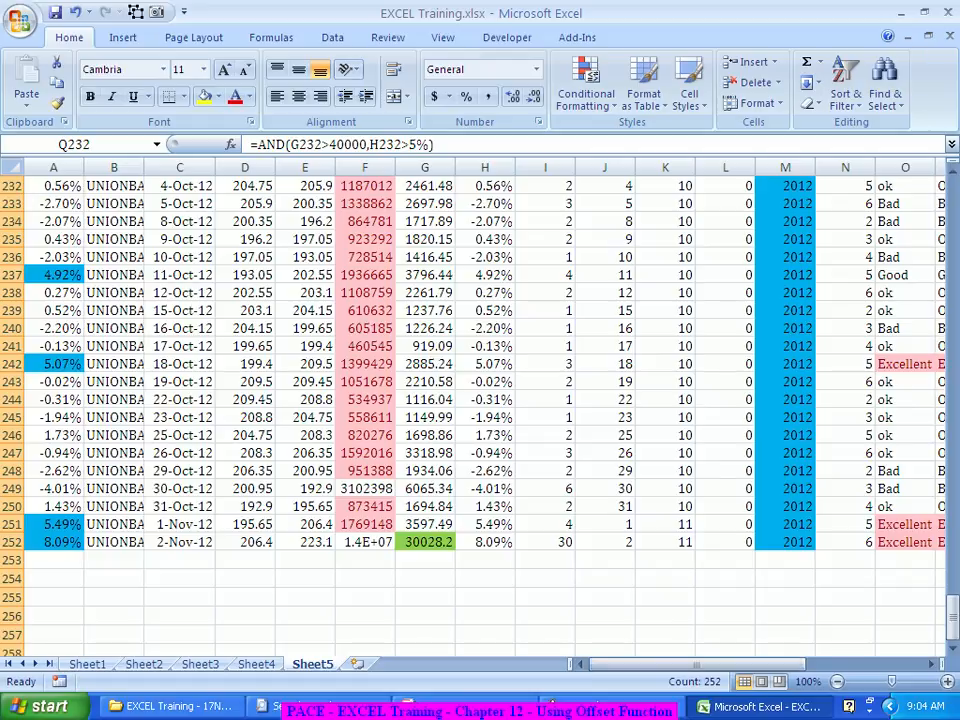
drag(305, 541, 305, 381)
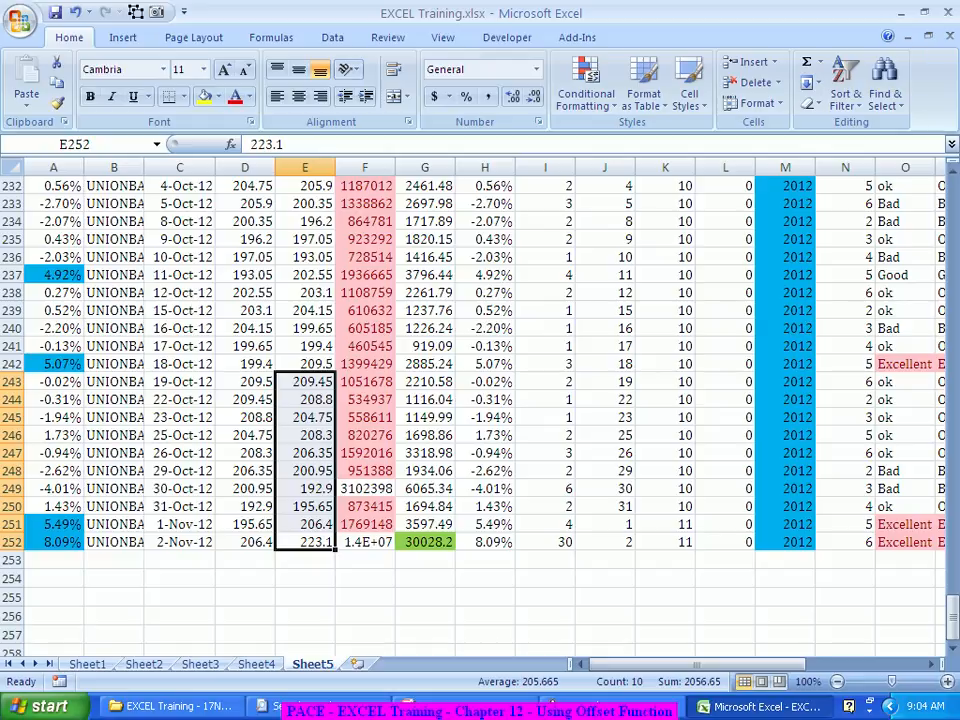
click(665, 635)
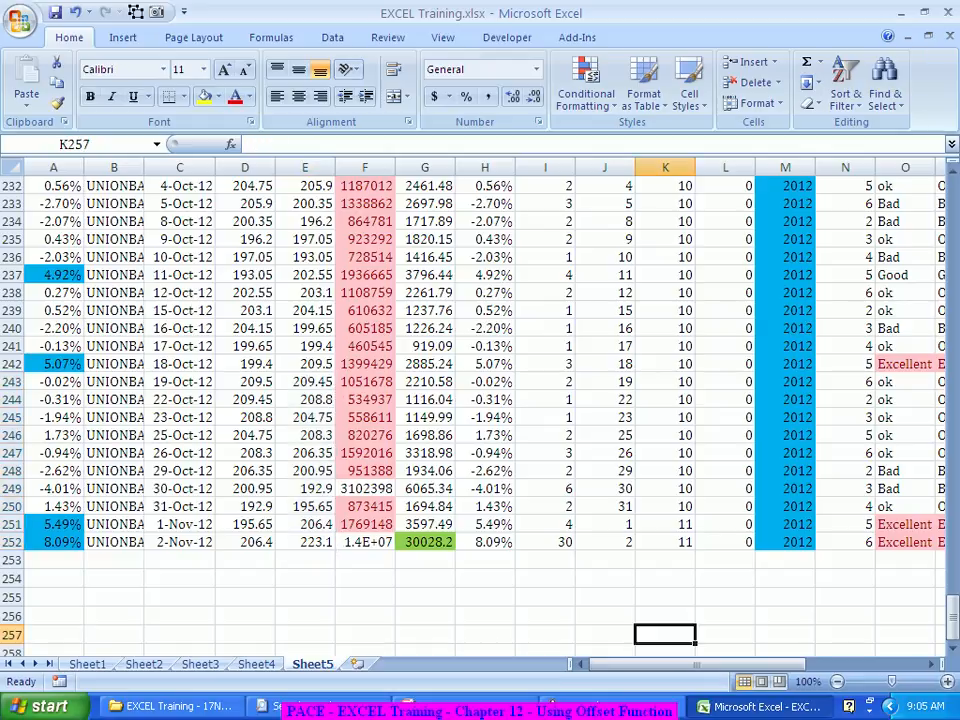
text(=aver)
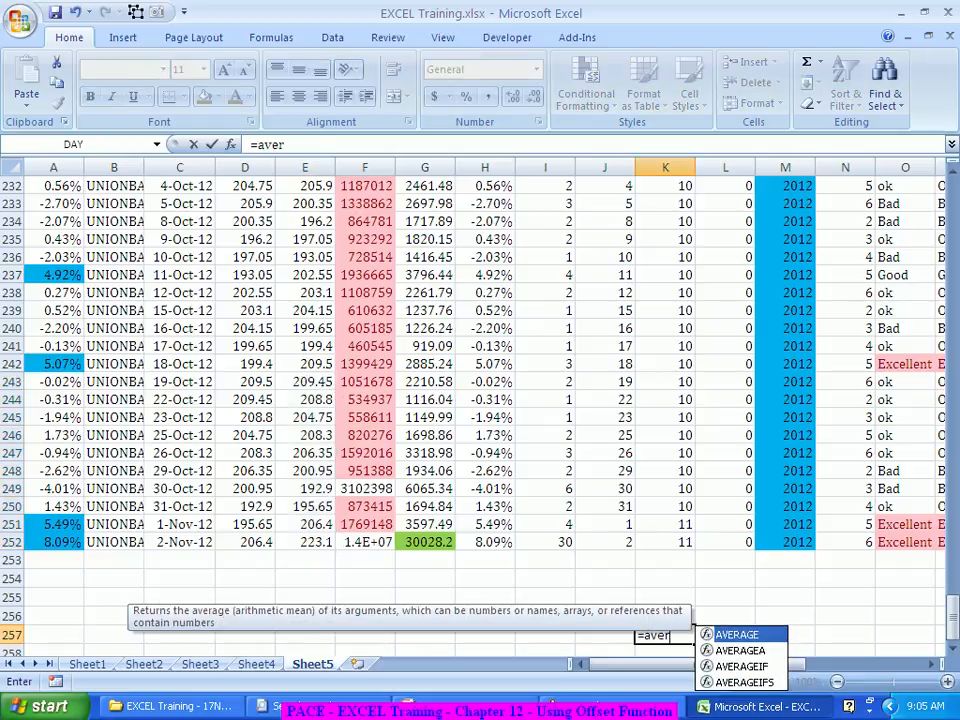
key(Tab)
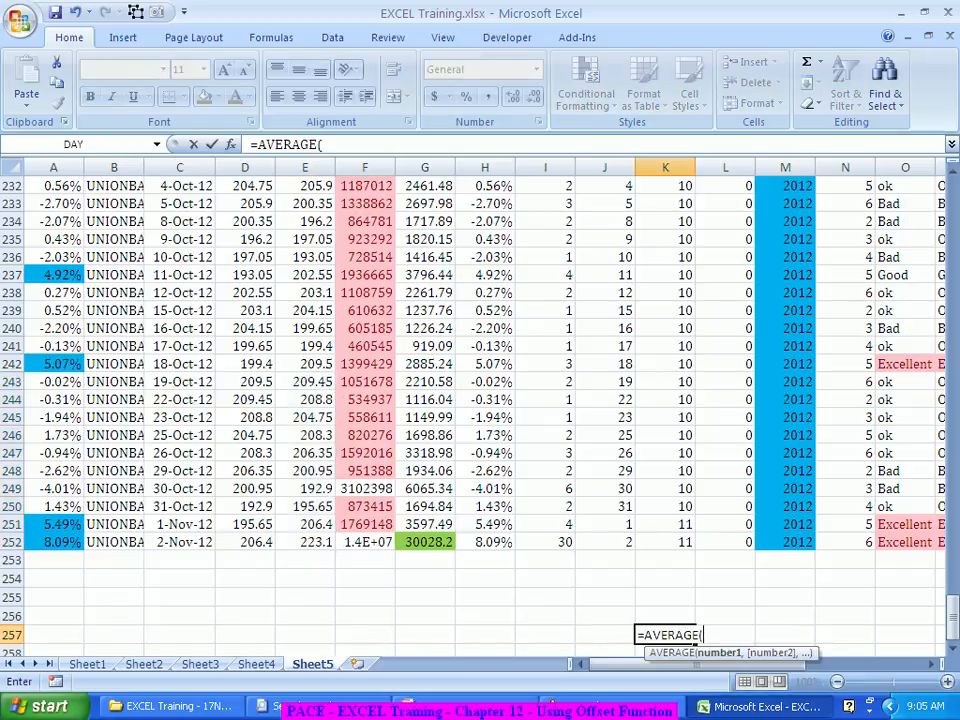
key(ctrl+a)
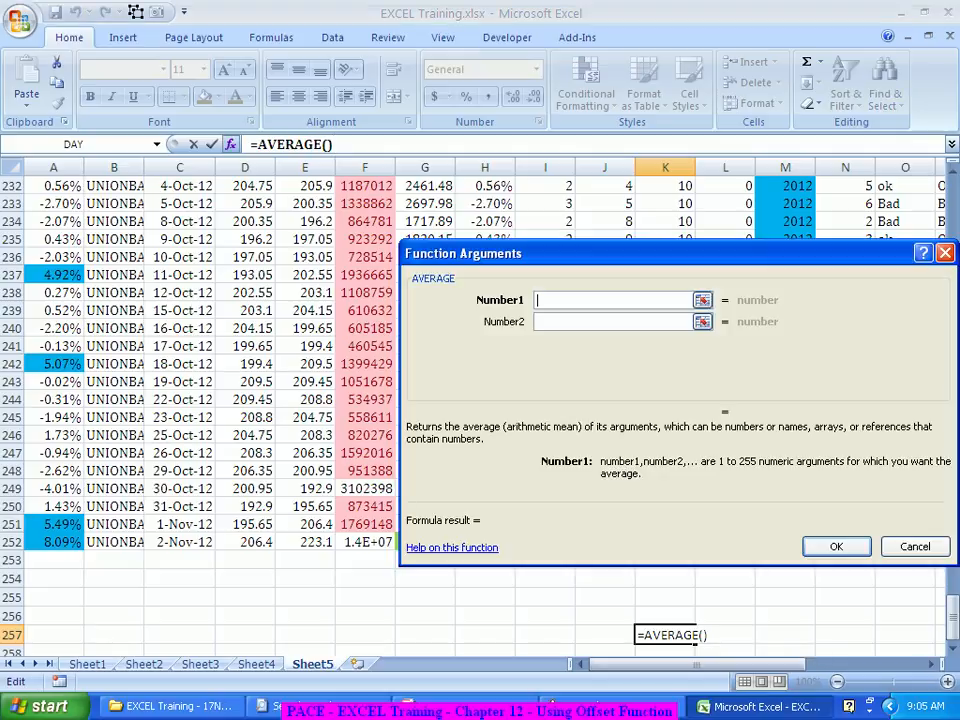
drag(305, 541, 315, 380)
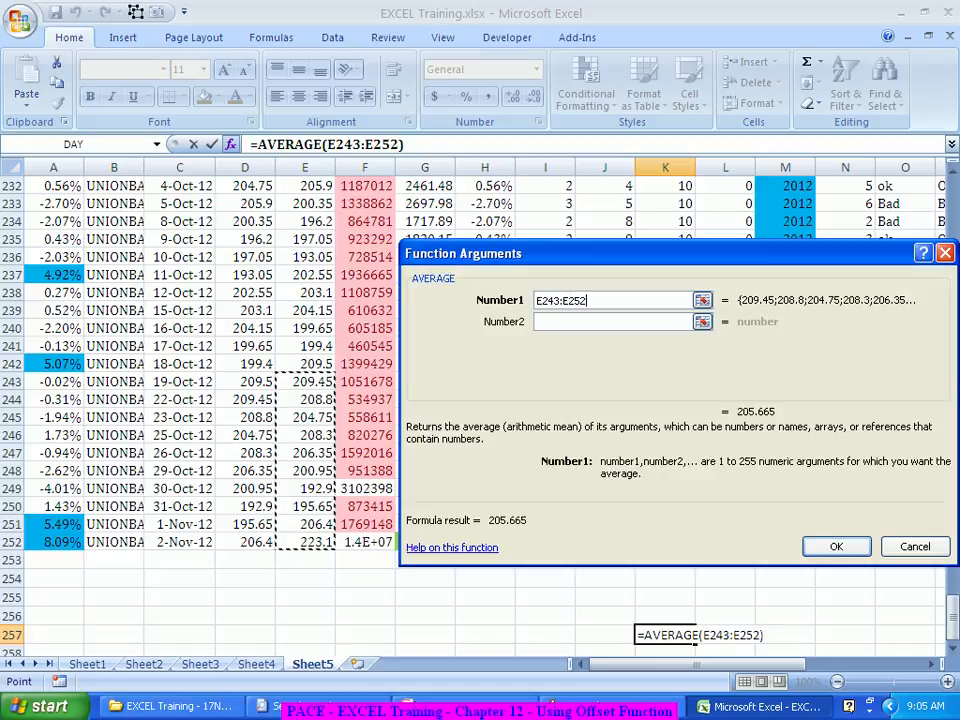
key(Return)
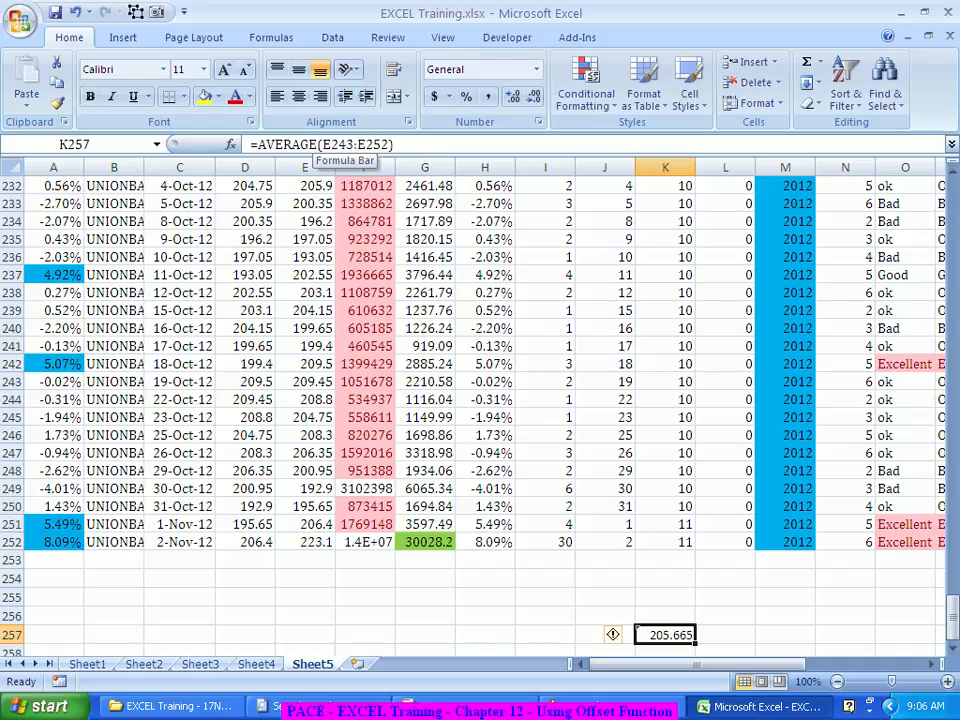
key(Delete)
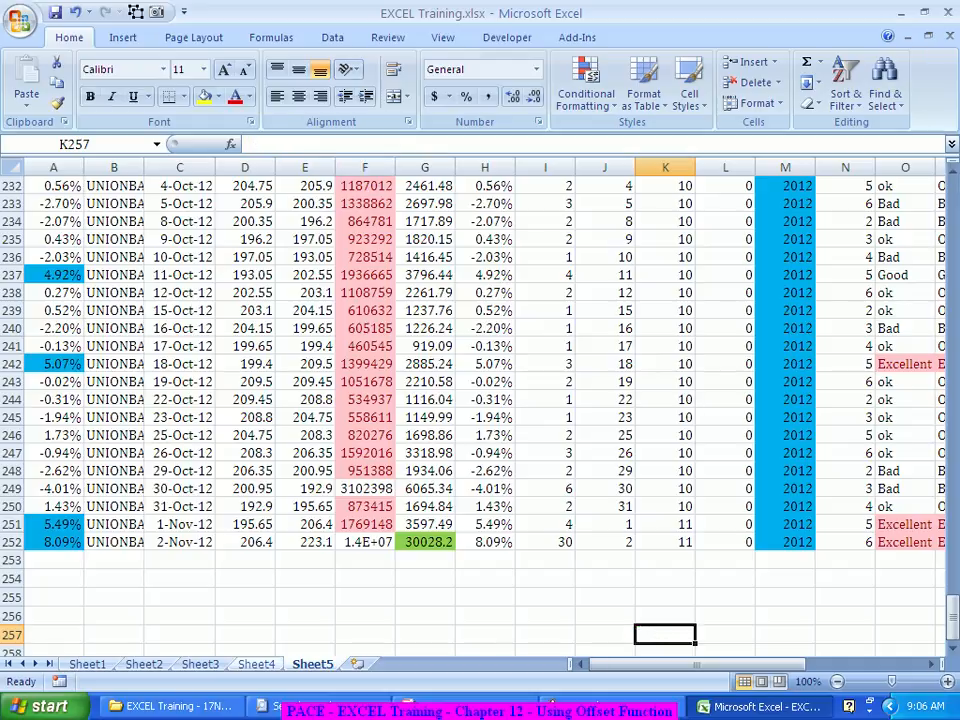
Step: Fill the last ten Close Price cells, E243:E252, with yellow
click(468, 703)
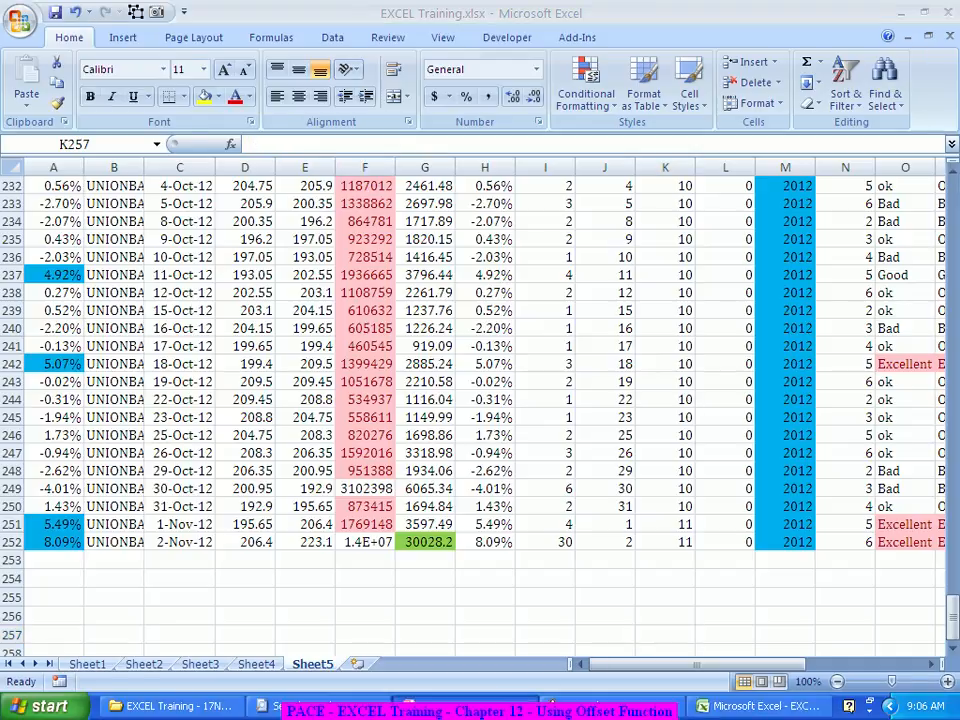
key(alt+Tab)
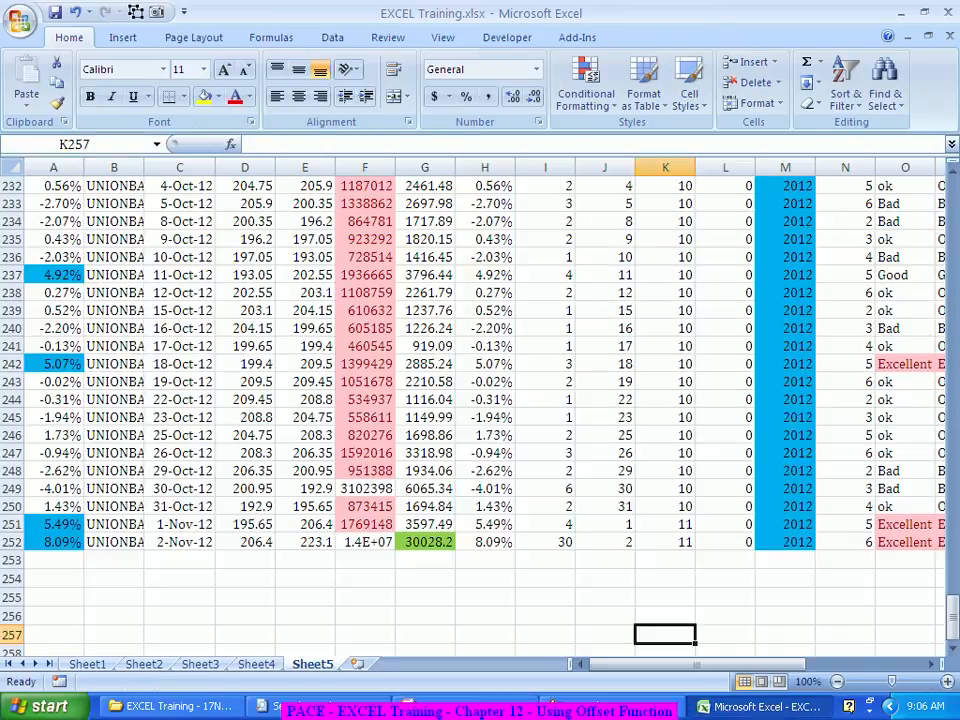
drag(305, 542, 305, 453)
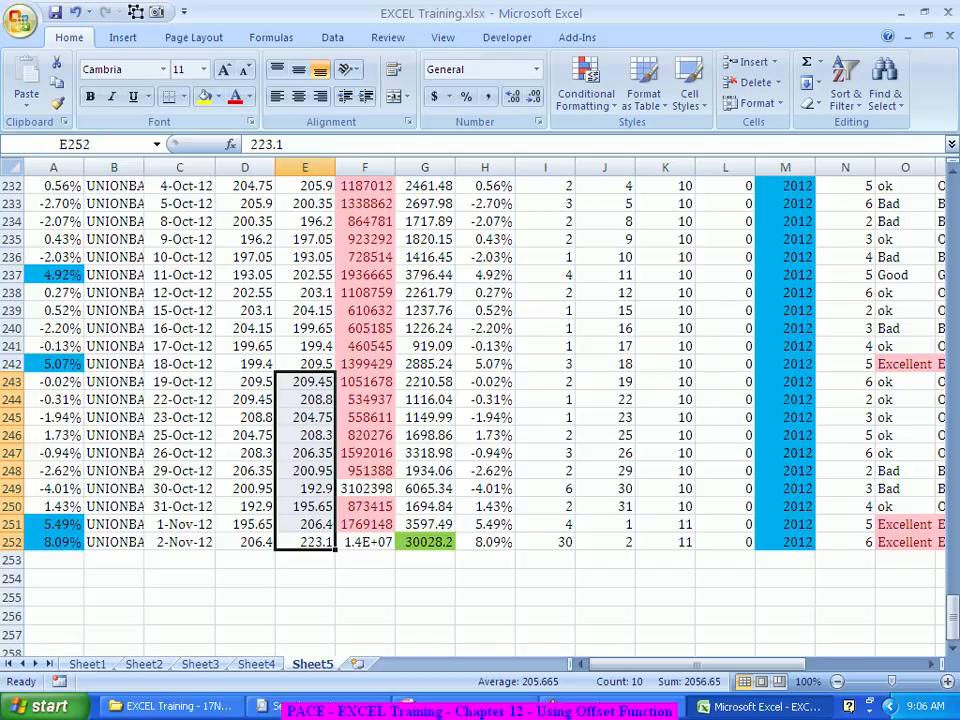
click(204, 96)
click(365, 382)
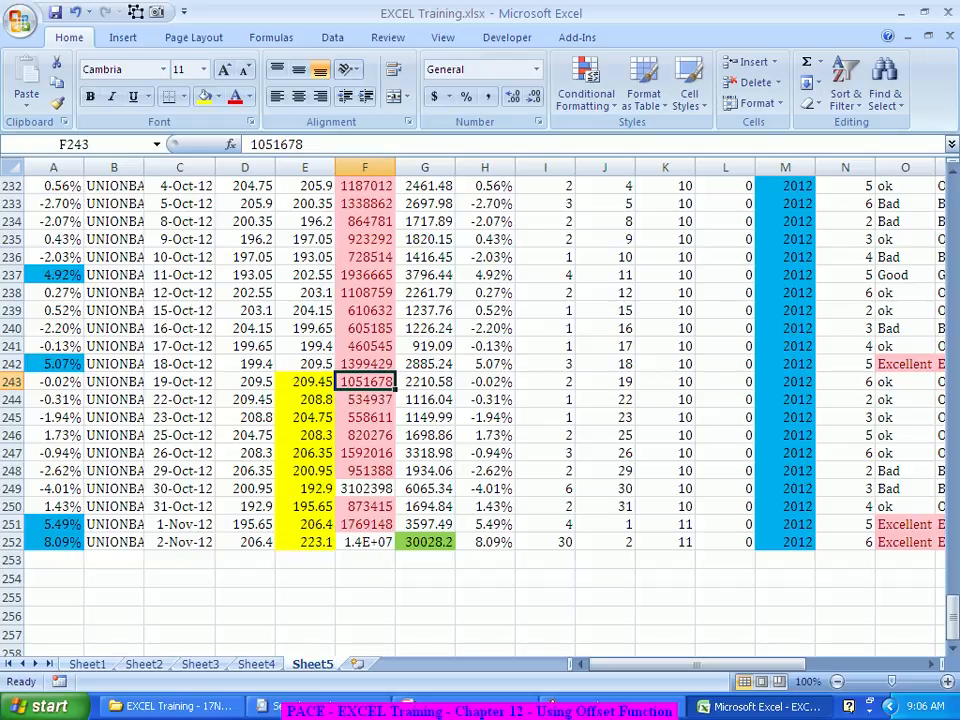
Step: Select the Daily returns header in A1 as the starting reference and look through the data rows below it
drag(952, 598, 952, 178)
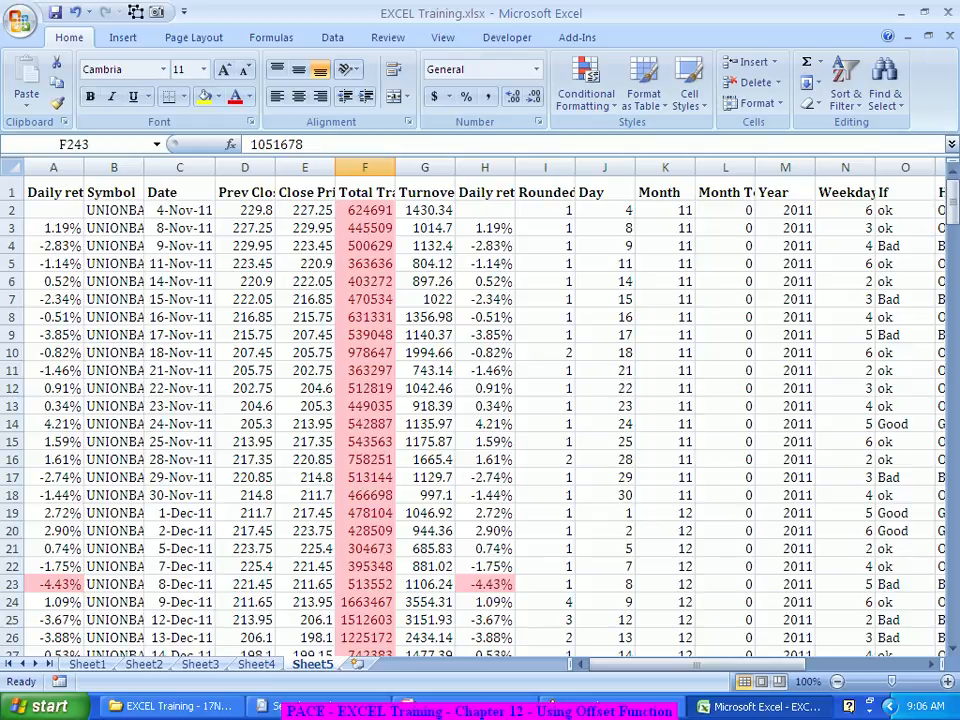
click(54, 192)
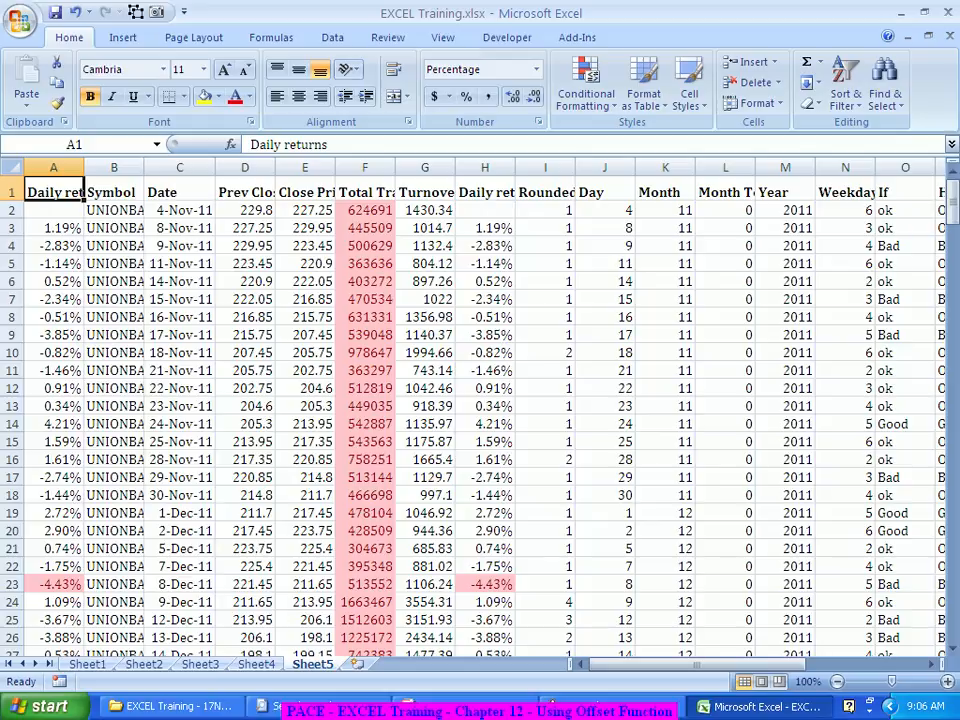
scroll(480, 415, down, 20)
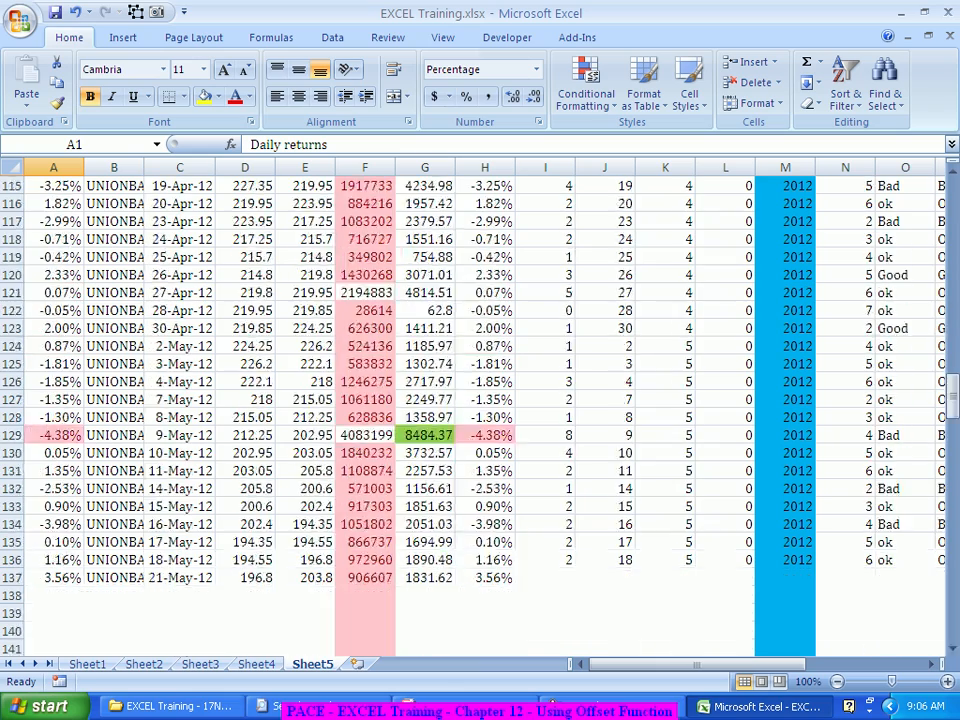
scroll(480, 415, down, 9)
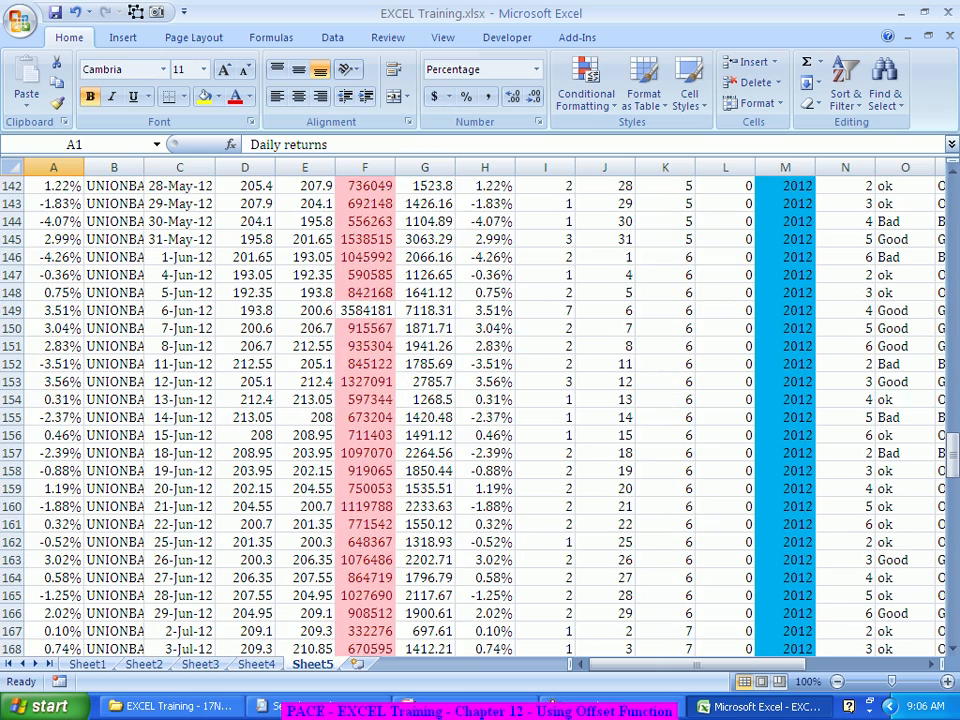
scroll(480, 415, up, 20)
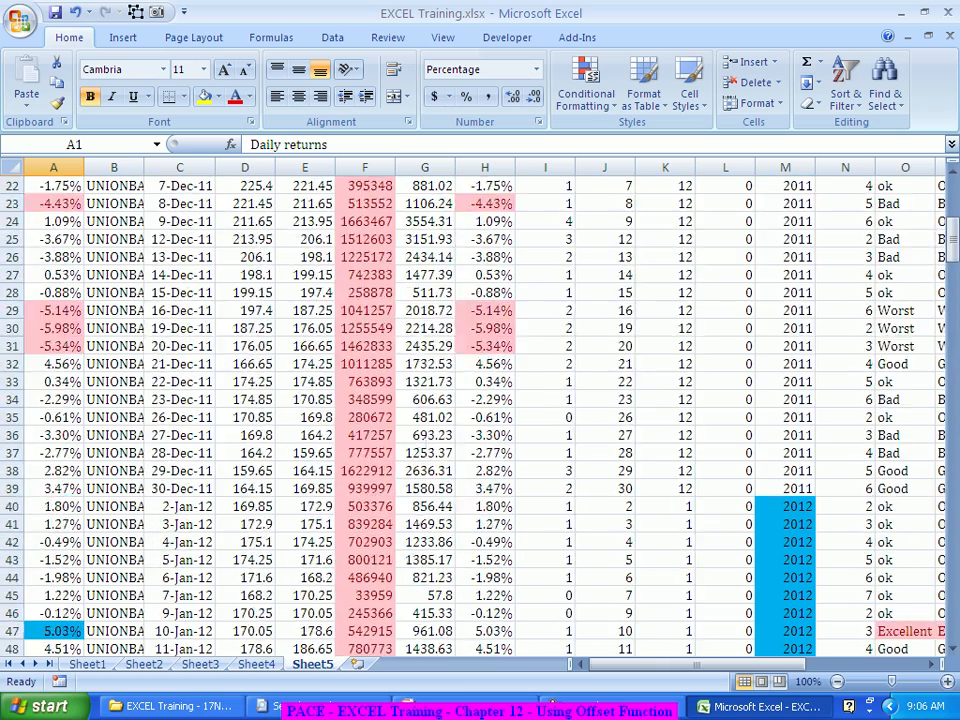
scroll(480, 415, up, 7)
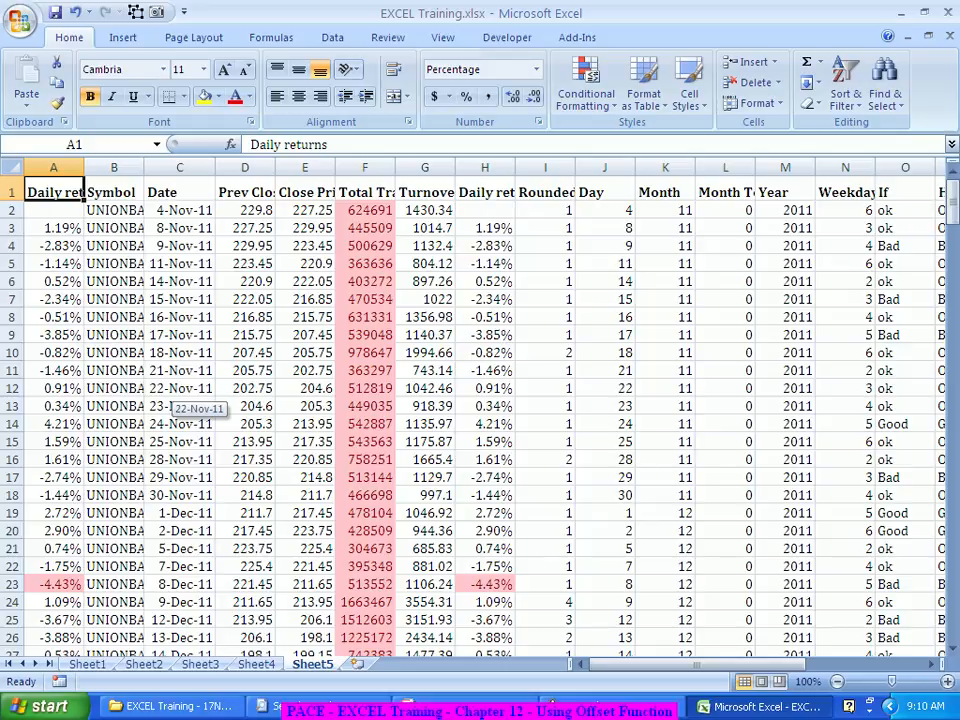
Step: Trace the path from A1 down and across to the Close Price column, ending at its last entry in E252
key(Down)
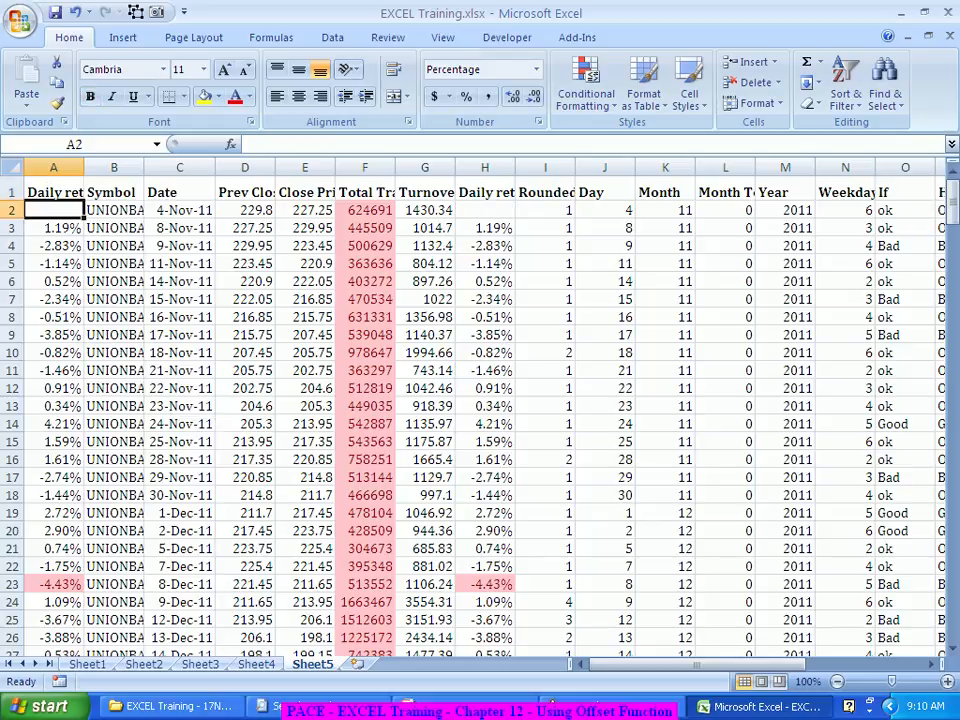
key(Down)
key(Down)
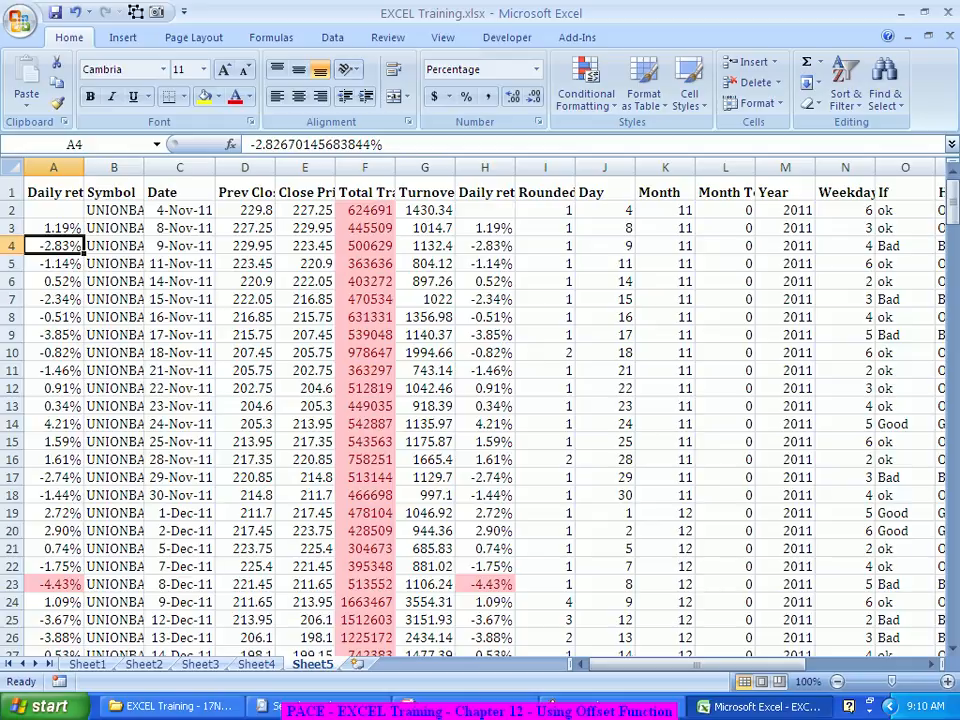
key(Right)
key(Right)
key(Right)
key(Right)
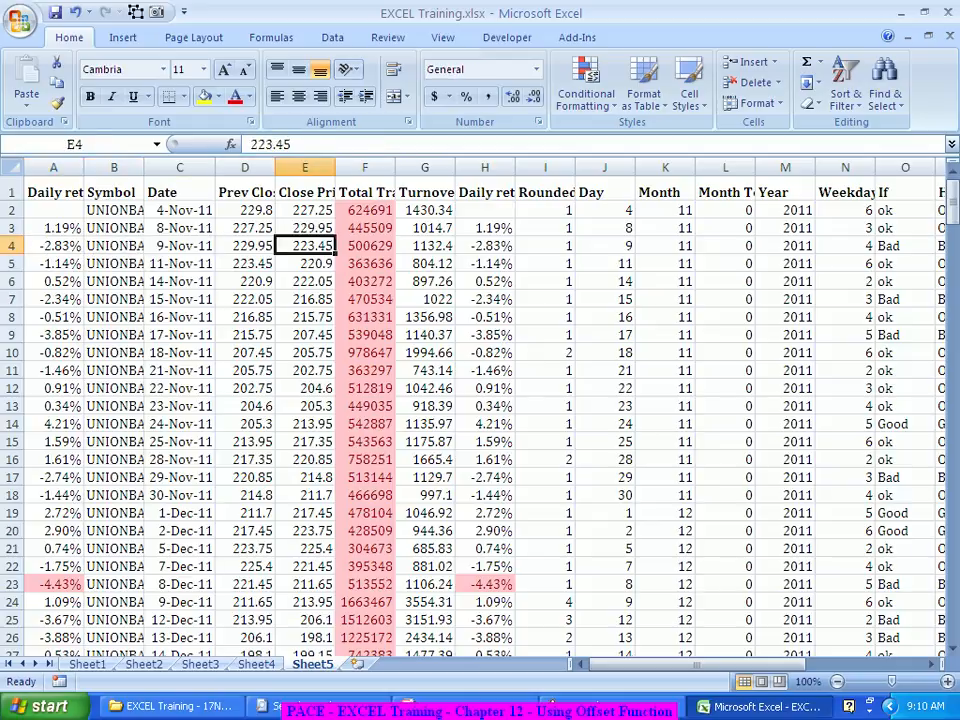
key(ctrl+Down)
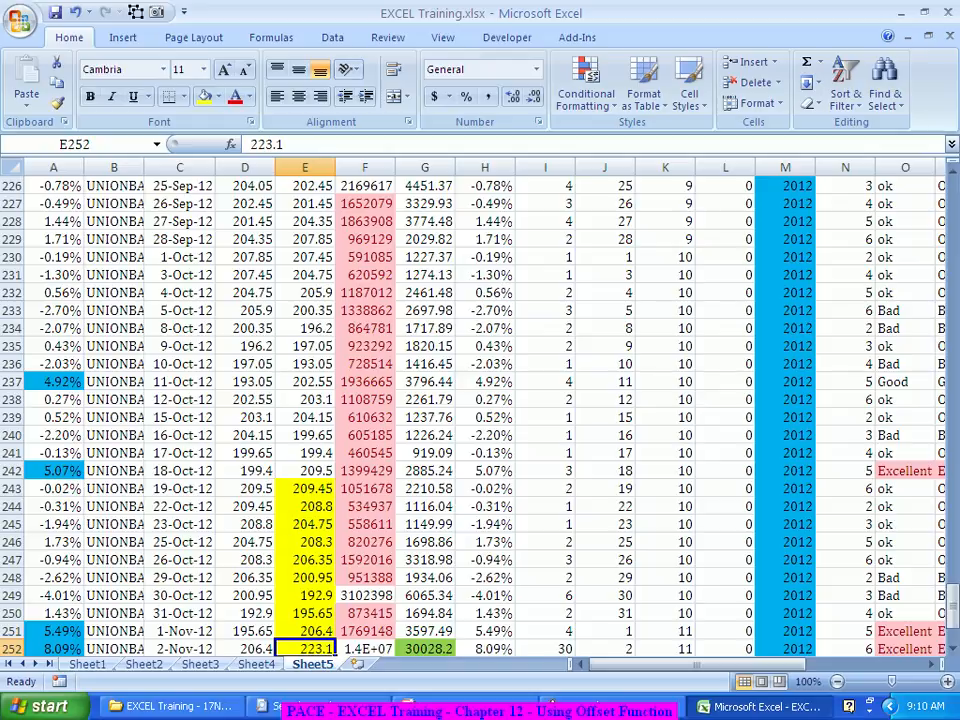
Step: Select the ten Close Price cells from E252 up to E243 and widen the selection by one column to include F
key(shift+Up)
key(shift+Up)
key(shift+Up)
key(shift+Up)
key(shift+Up)
key(shift+Up)
key(shift+Up)
key(shift+Up)
key(shift+Up)
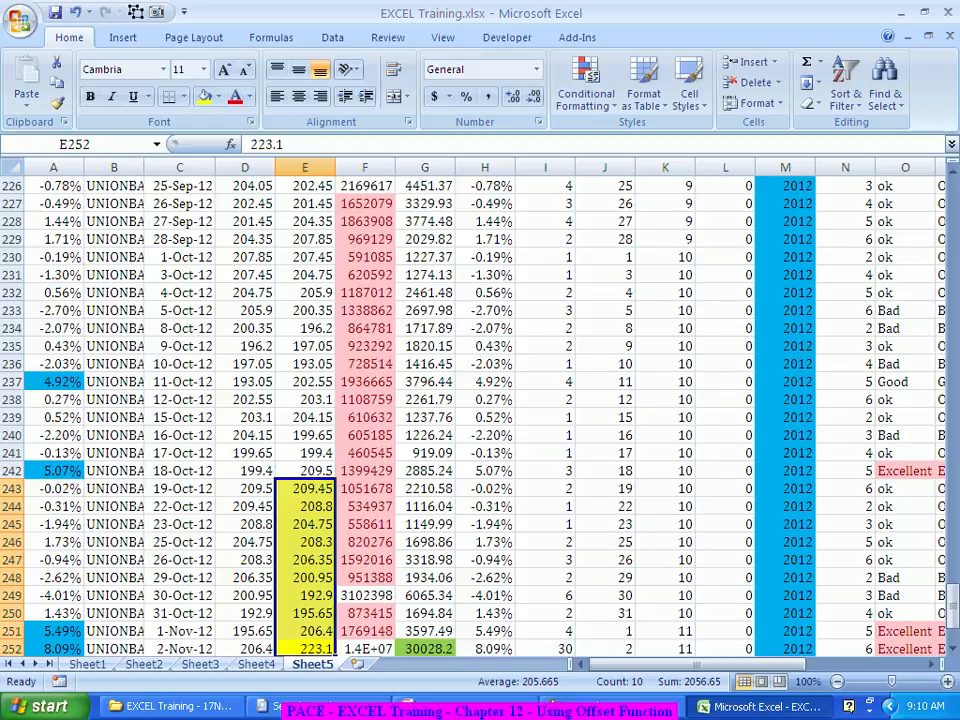
key(shift+Right)
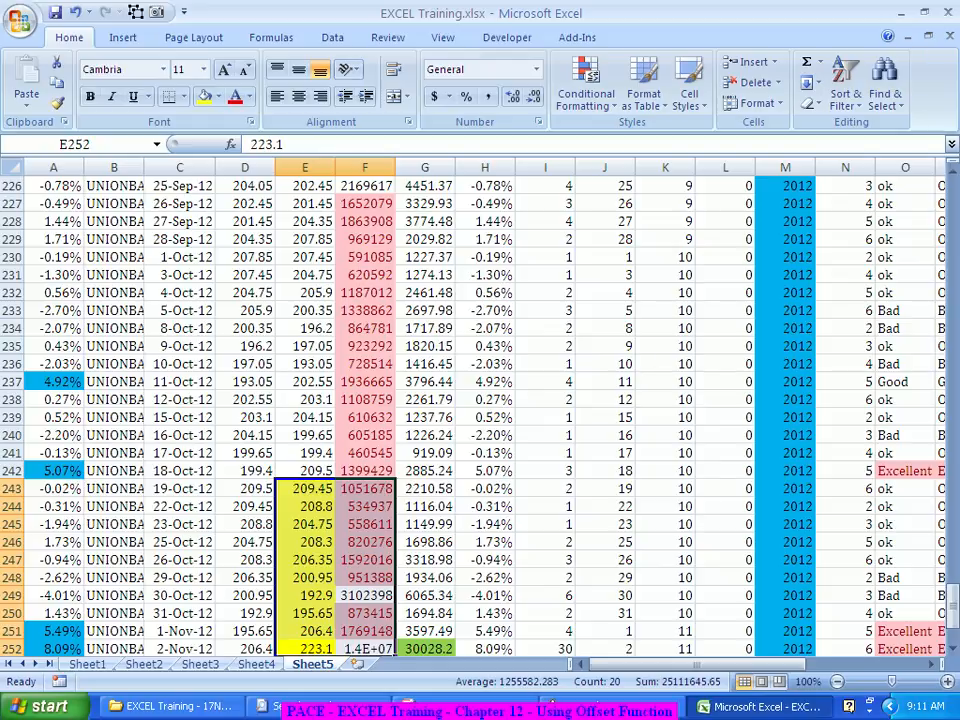
key(Left)
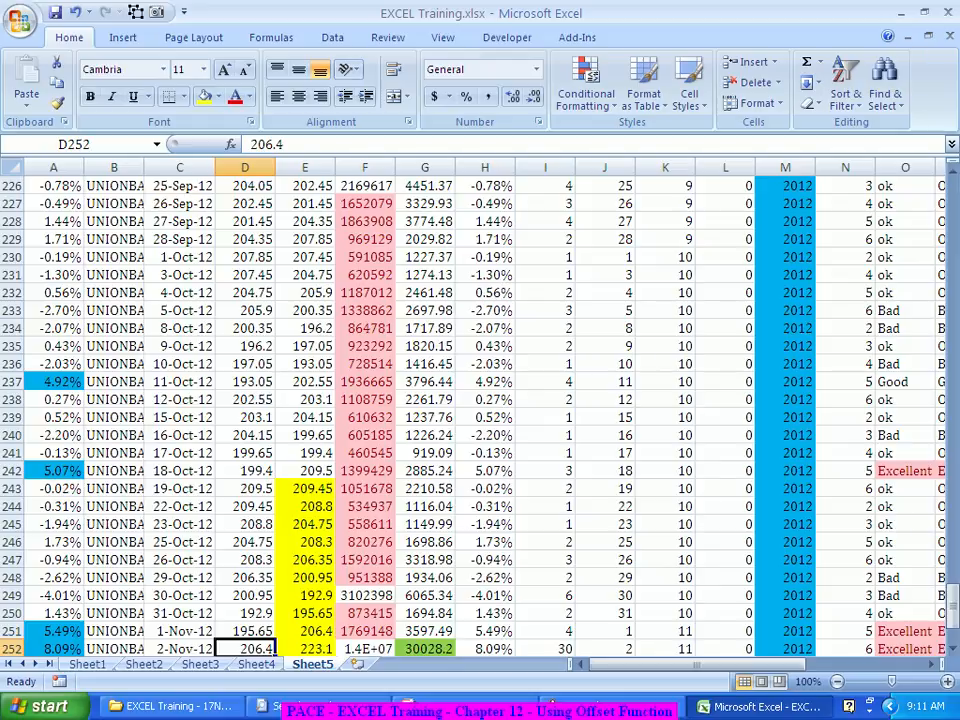
Step: Reselect E243:E252 upward from E252, widen the selection to include column D, and narrow it back to column E
key(Right)
key(shift+Up)
key(shift+Up)
key(shift+Up)
key(shift+Up)
key(shift+Up)
key(shift+Up)
key(shift+Up)
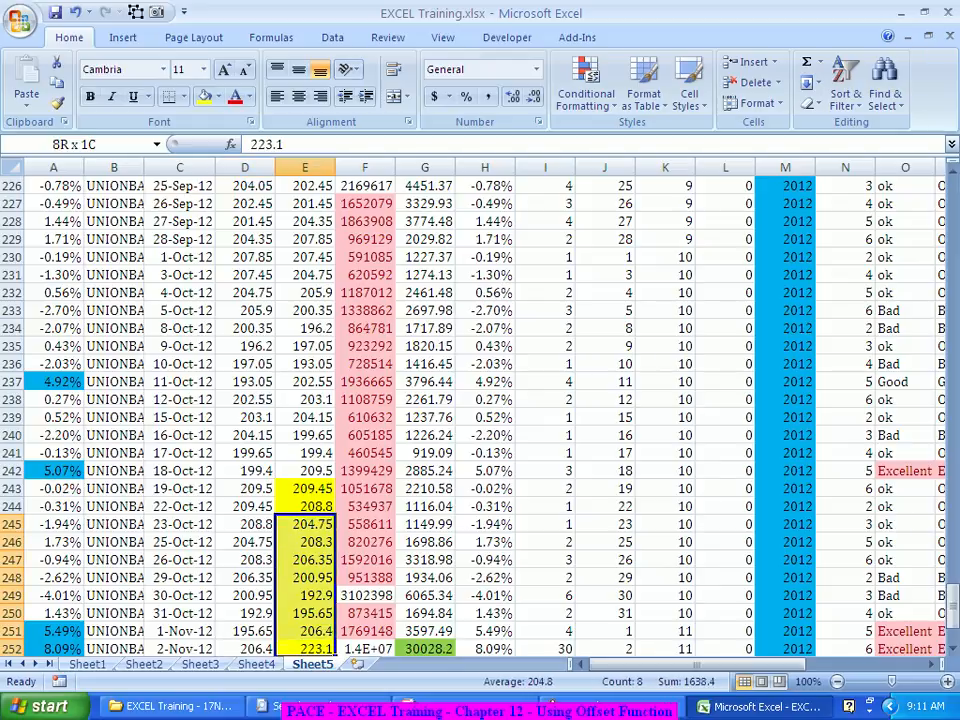
key(shift+Up)
key(shift+Up)
key(shift+Left)
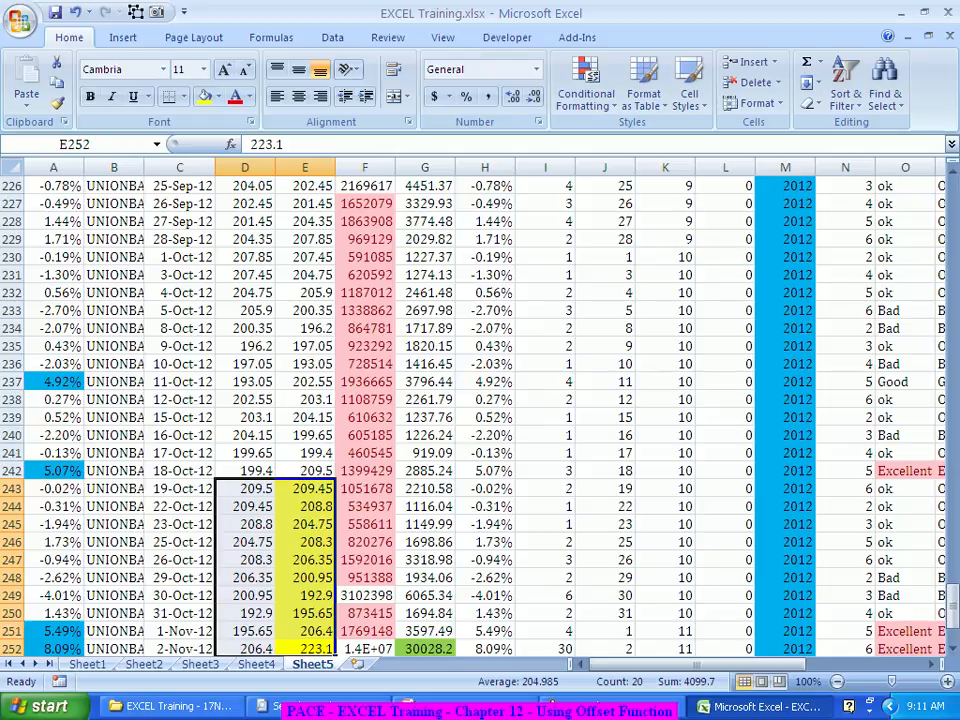
key(shift+Right)
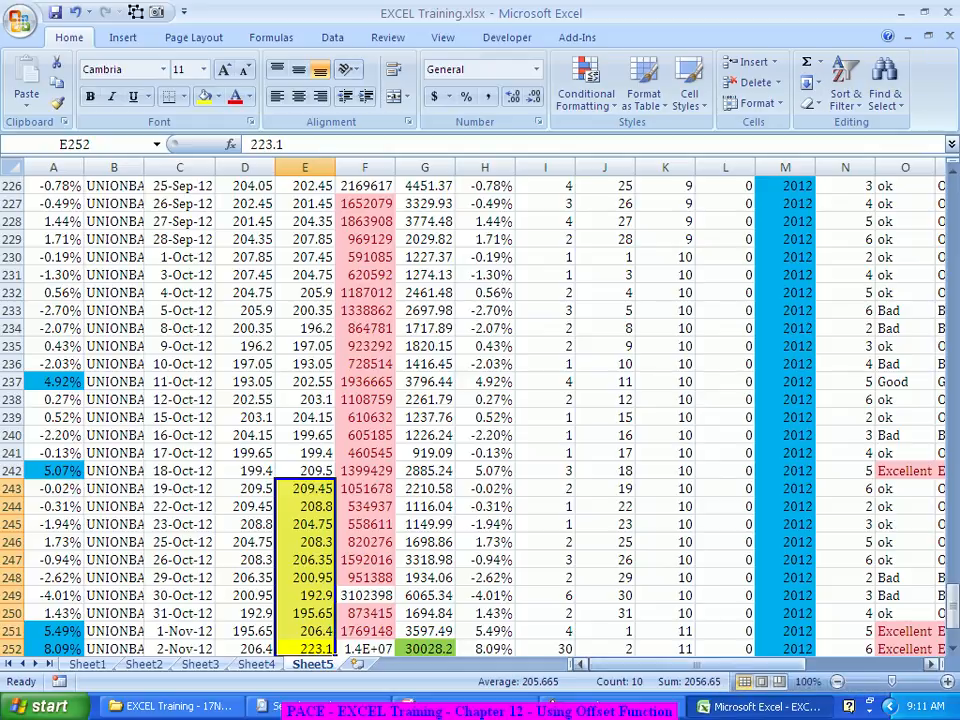
Step: Enter the label "Average using Offset" in V241 and autofit column V to its contents
drag(700, 664, 818, 664)
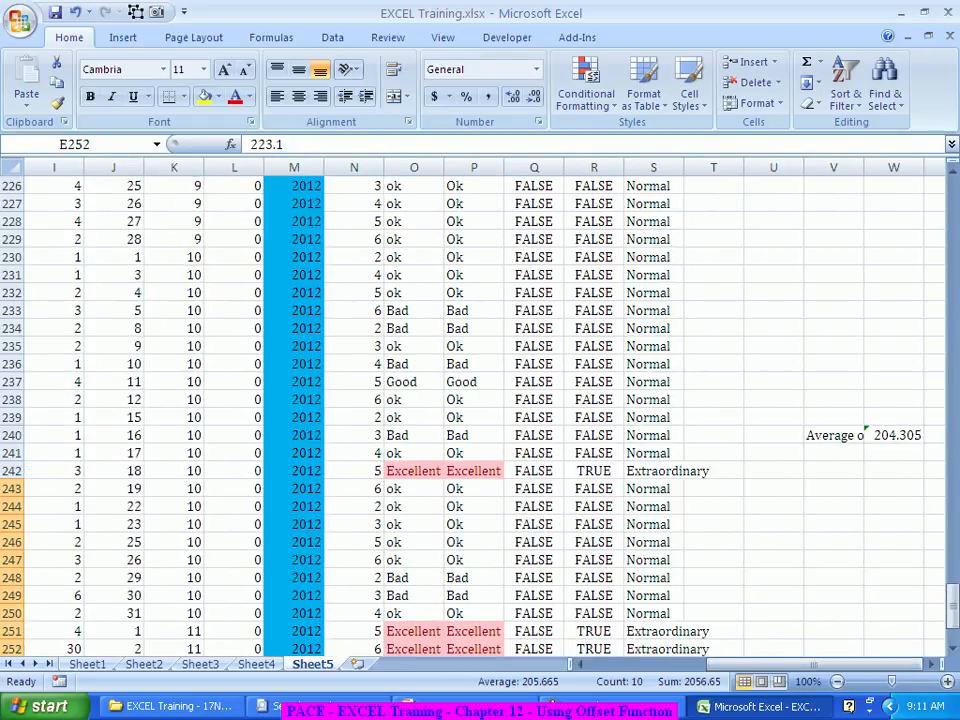
click(931, 664)
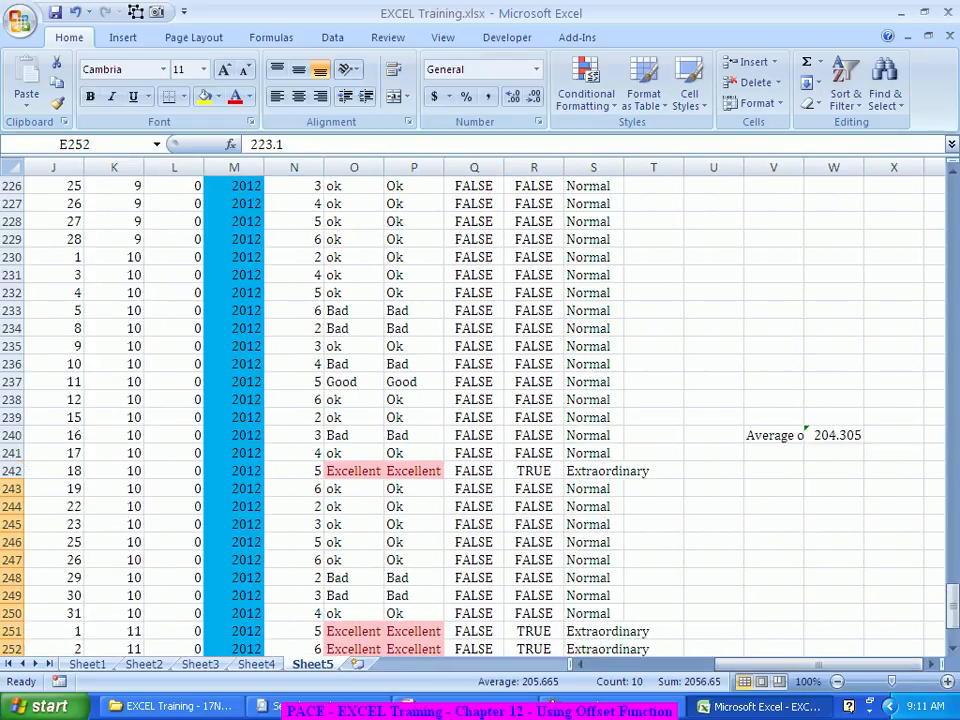
click(795, 470)
click(800, 453)
text(Average using Offset)
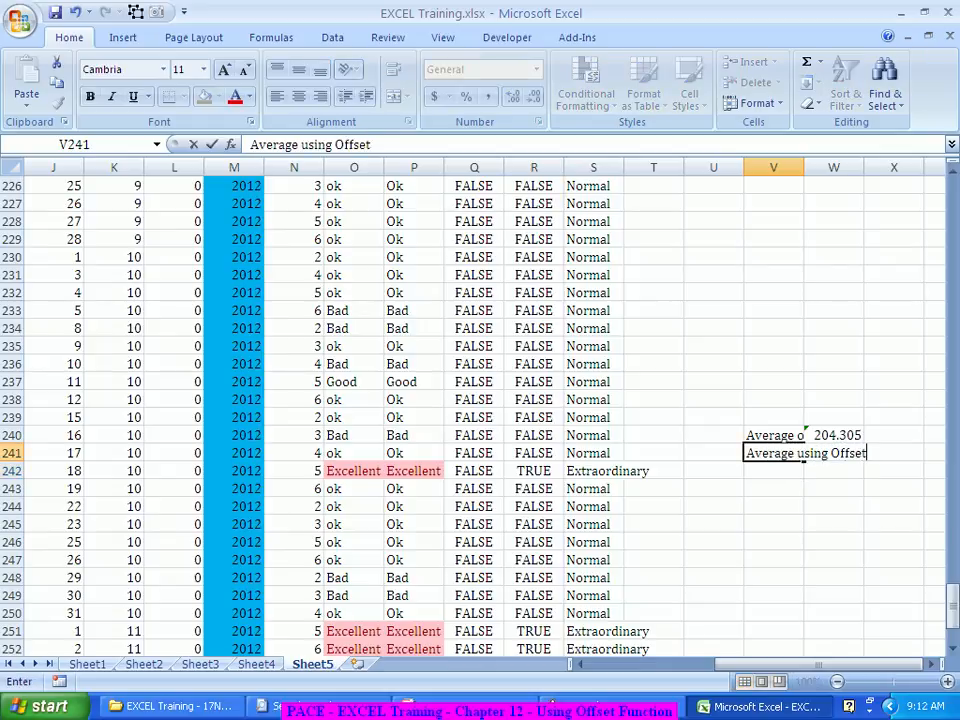
key(Tab)
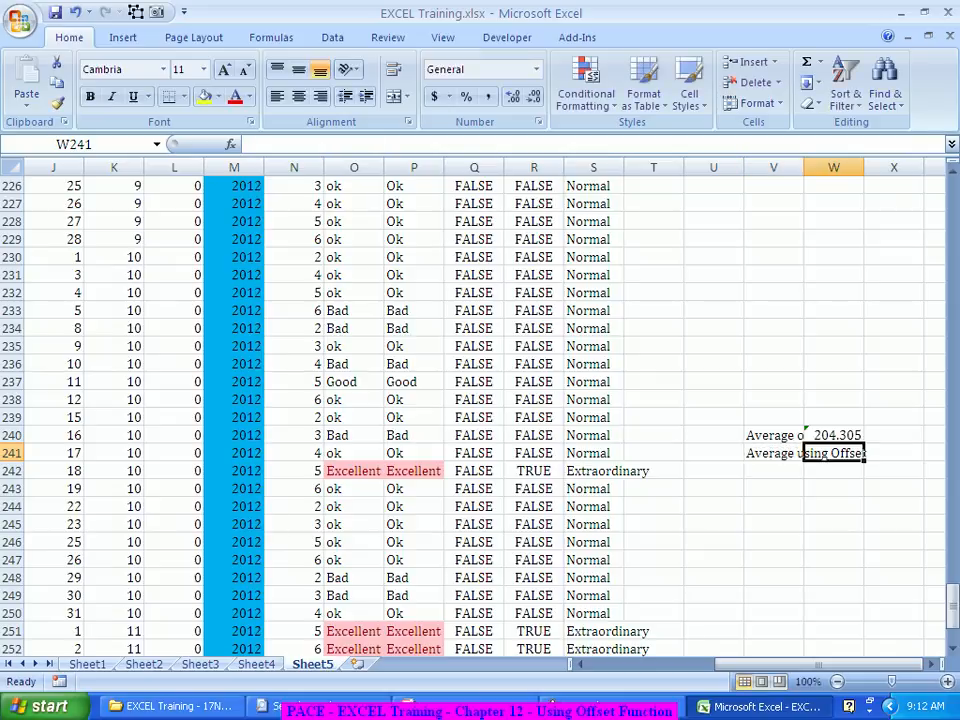
double_click(804, 167)
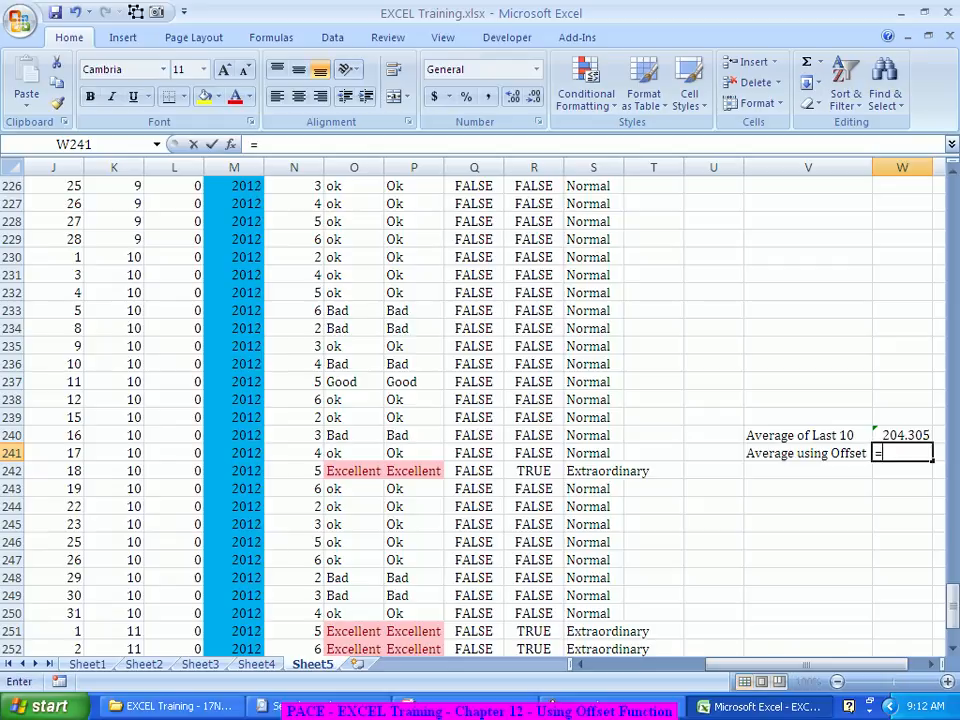
Step: Start an OFFSET formula in W241 and set its Reference argument to A1 in the function arguments dialog
text(=off)
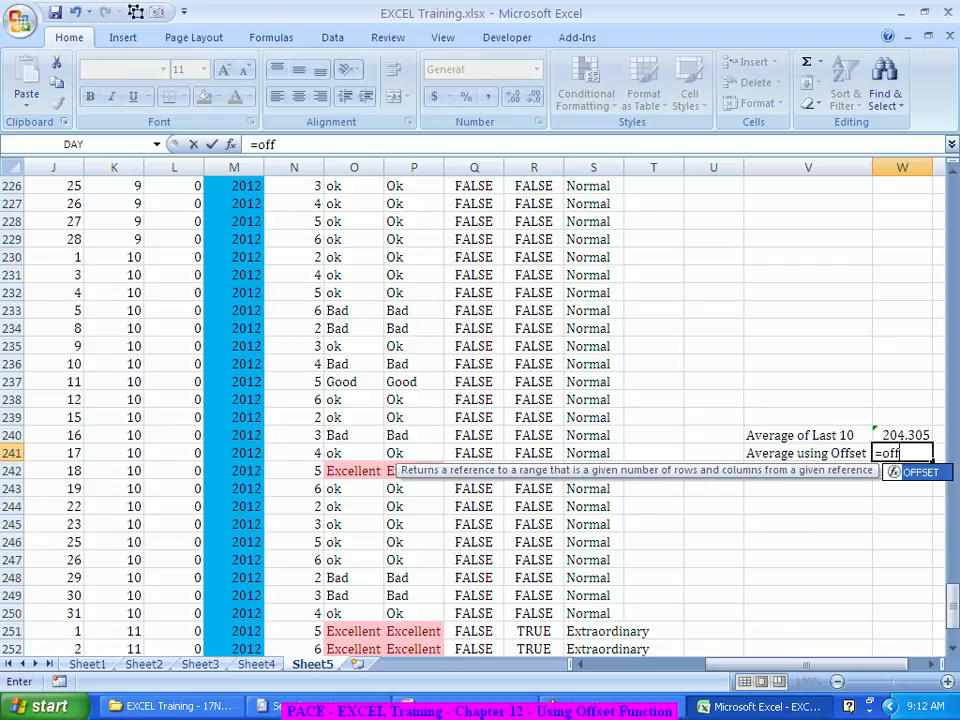
key(Tab)
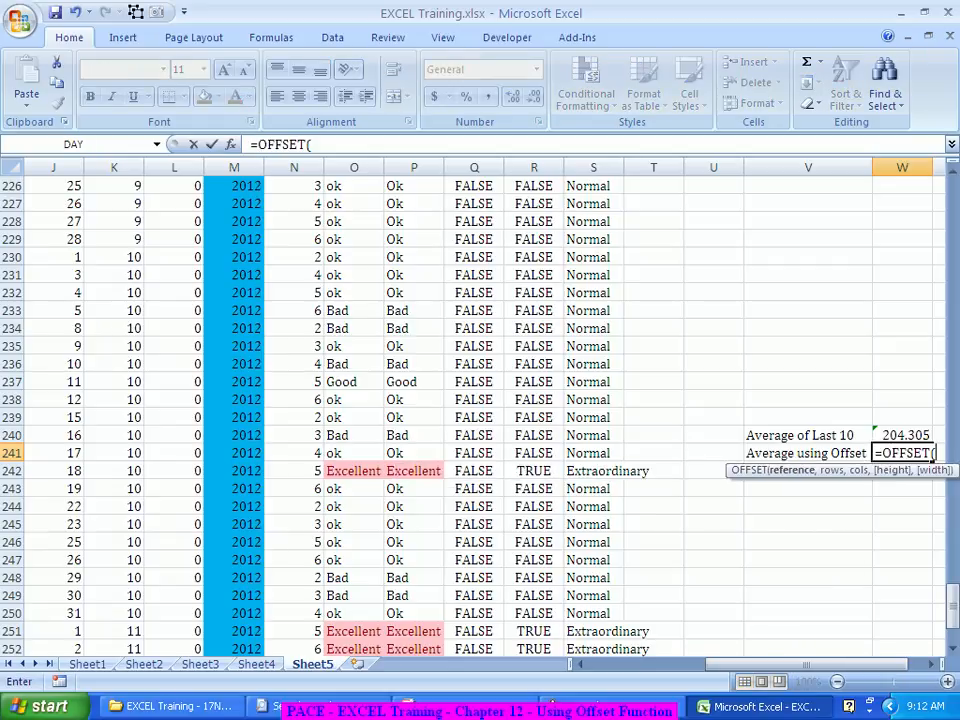
click(230, 145)
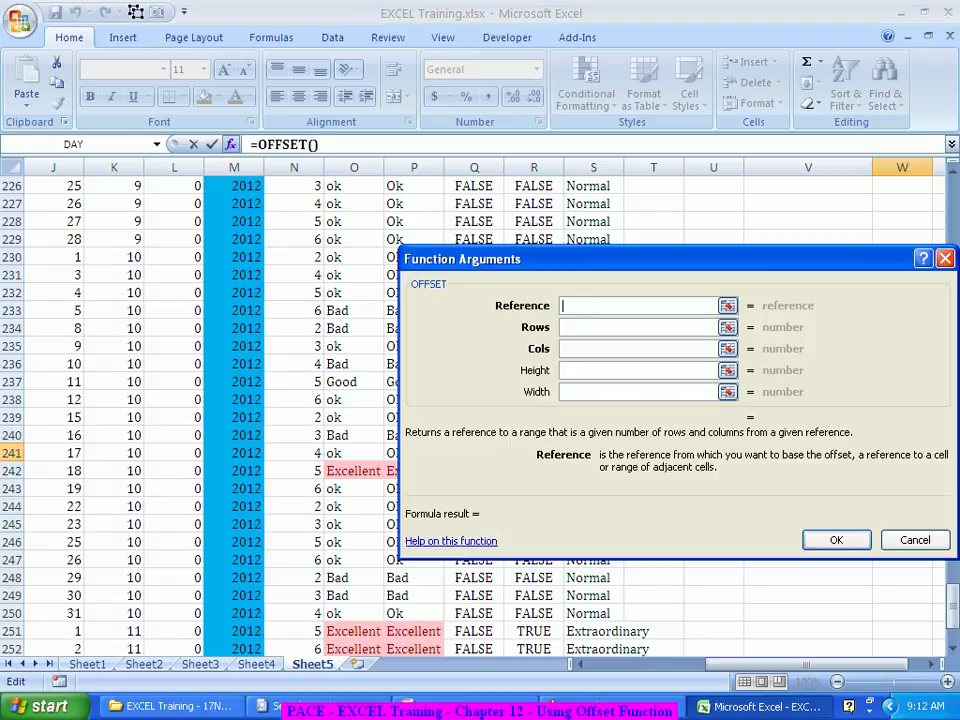
text(A1)
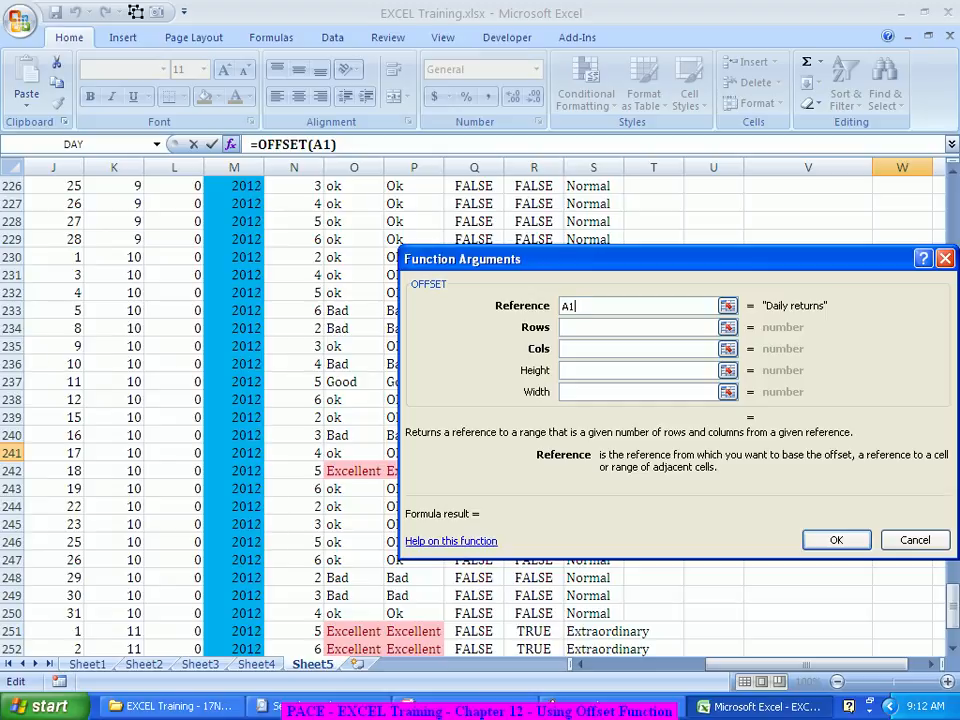
Step: Complete the OFFSET arguments in W241 with Rows 251, Cols 4, Height -10 and Width 1, and accept the formula
click(564, 328)
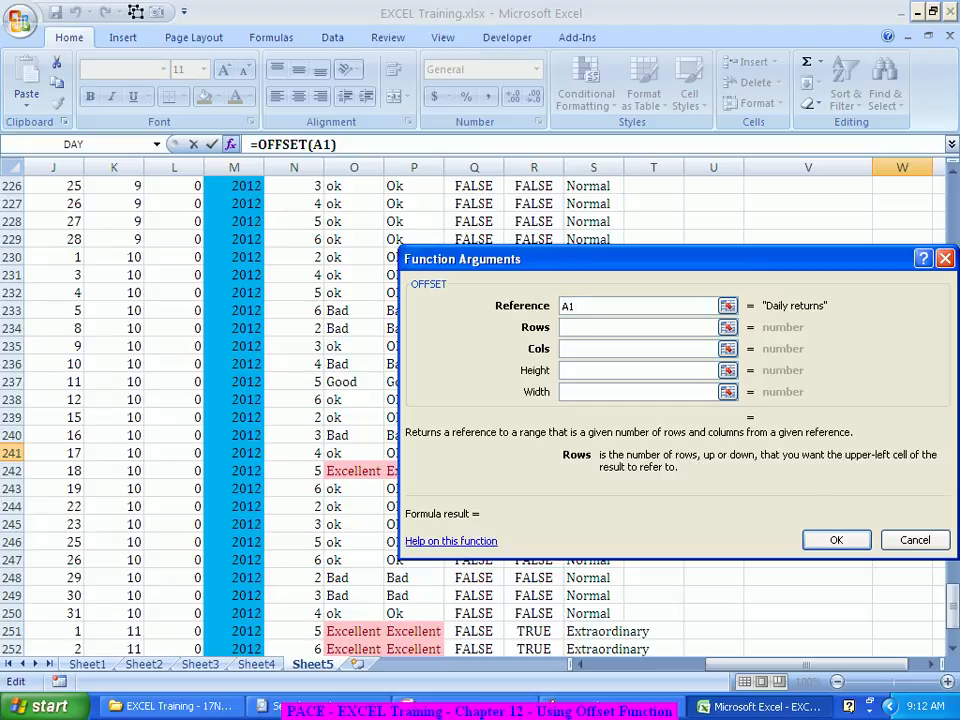
text(251)
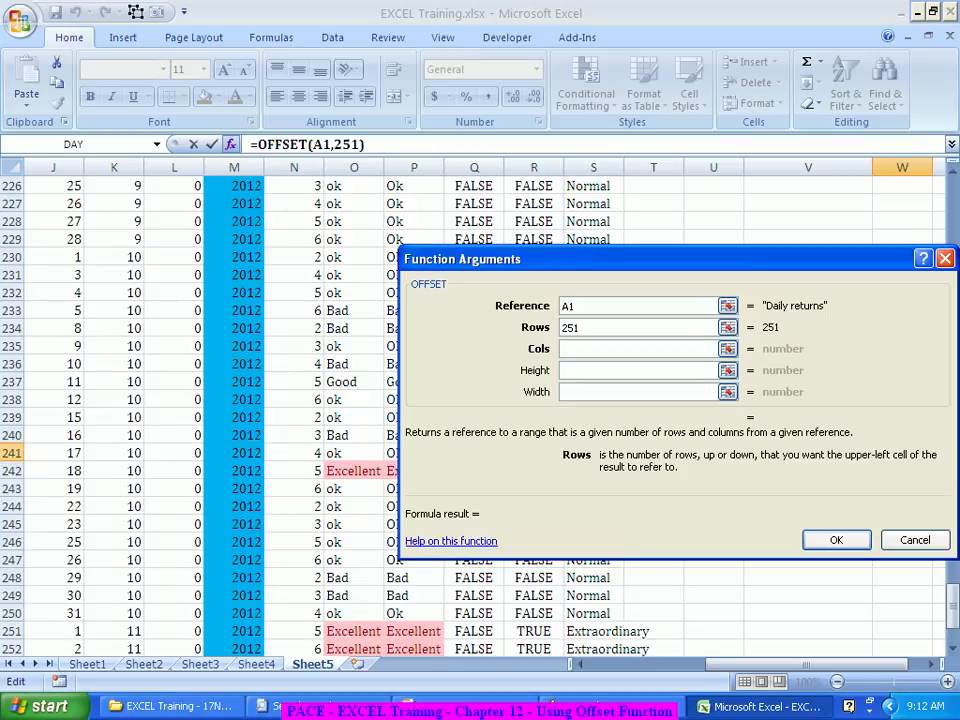
key(Tab)
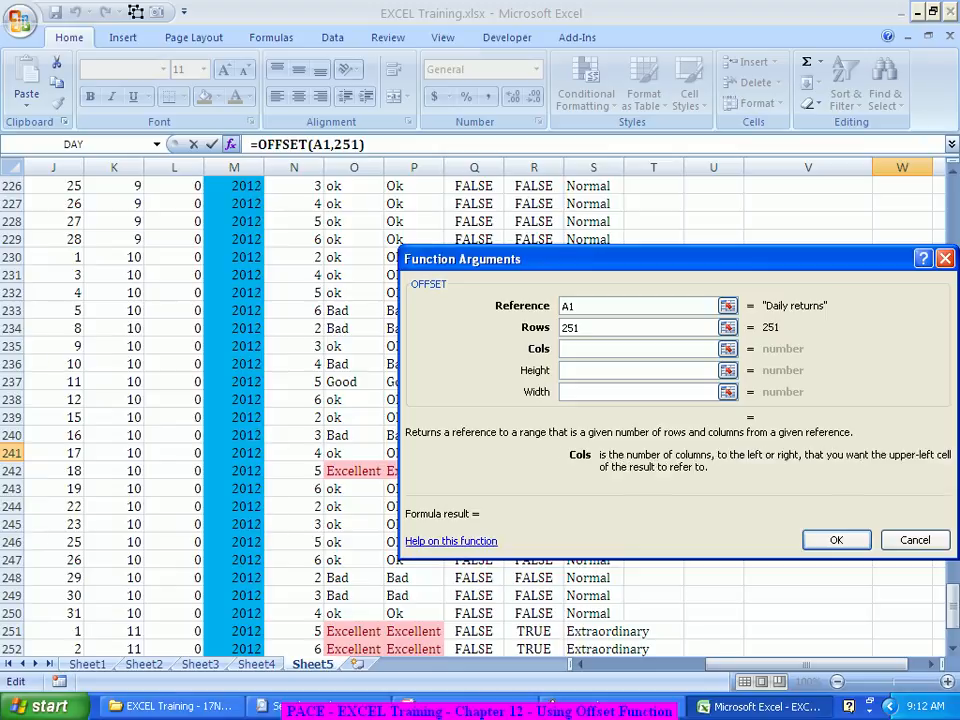
text(4)
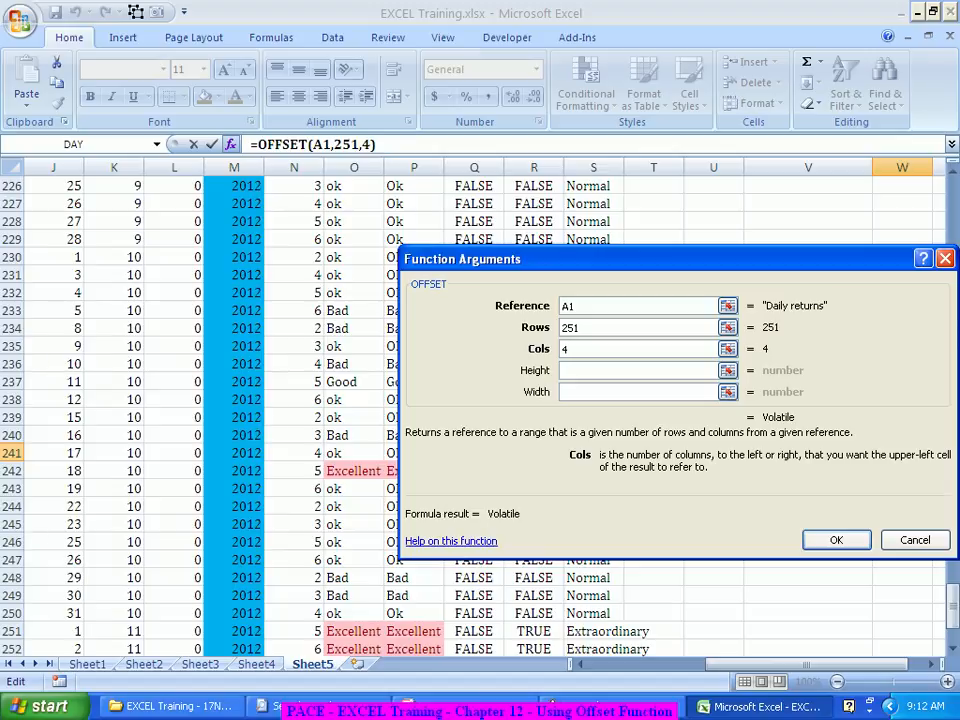
key(Tab)
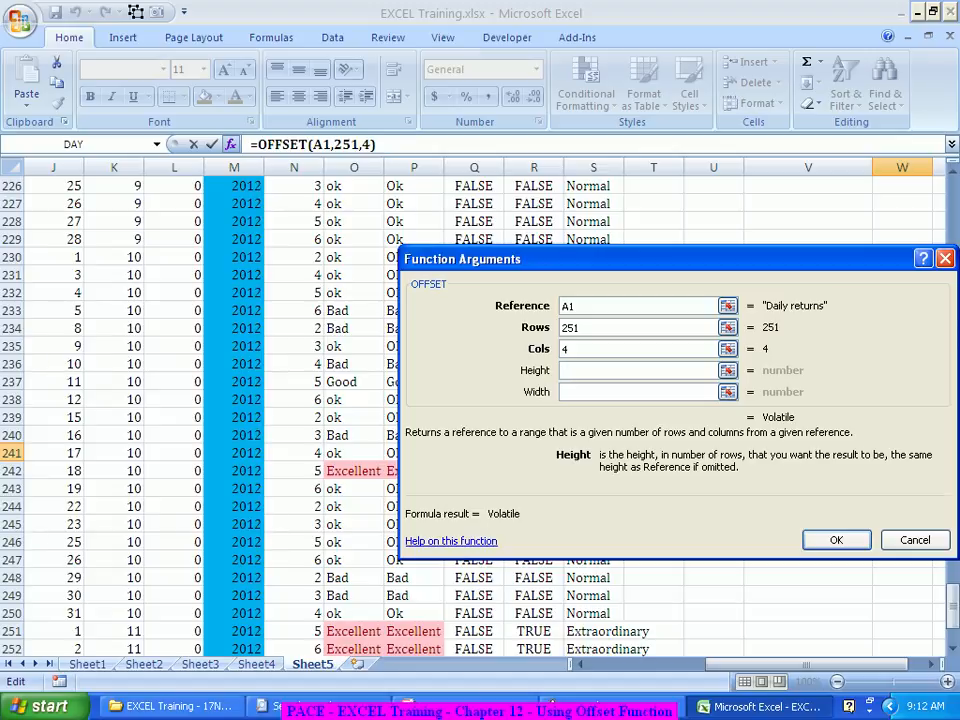
text(-10)
key(Tab)
text(1)
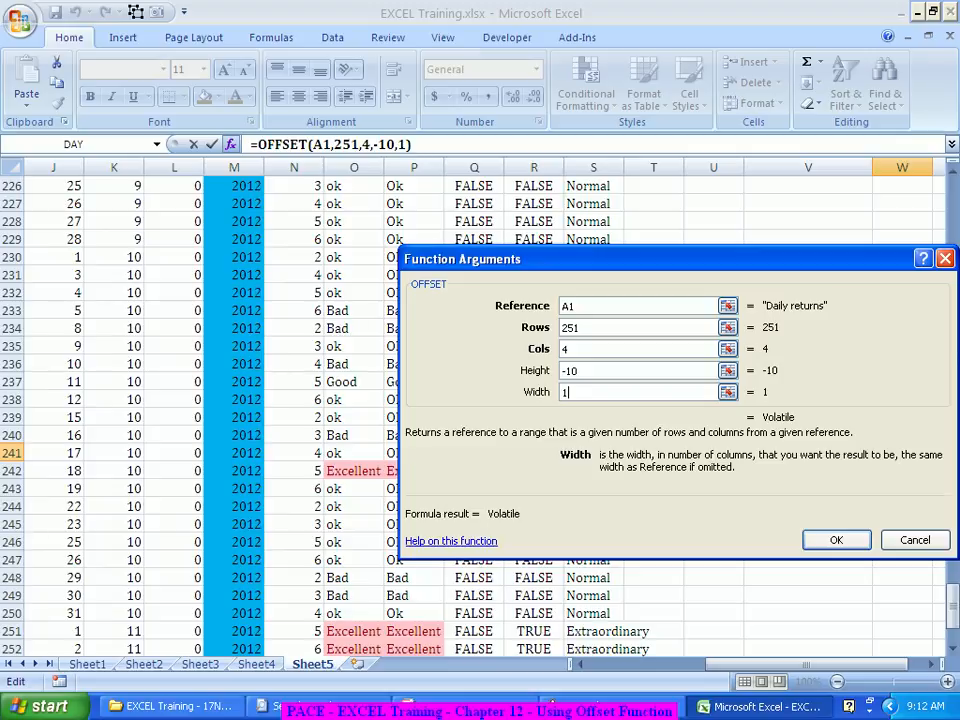
key(Return)
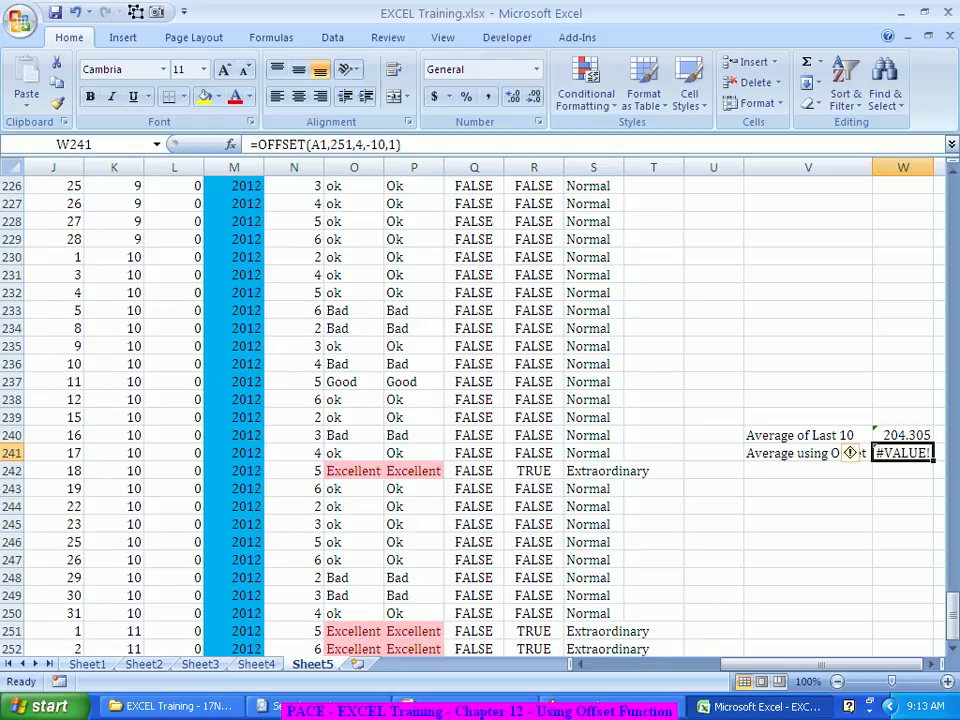
Step: Wrap the OFFSET formula in W241 in AVERAGE so it reads =AVERAGE(OFFSET(A1,251,4,-10,1))
key(F2)
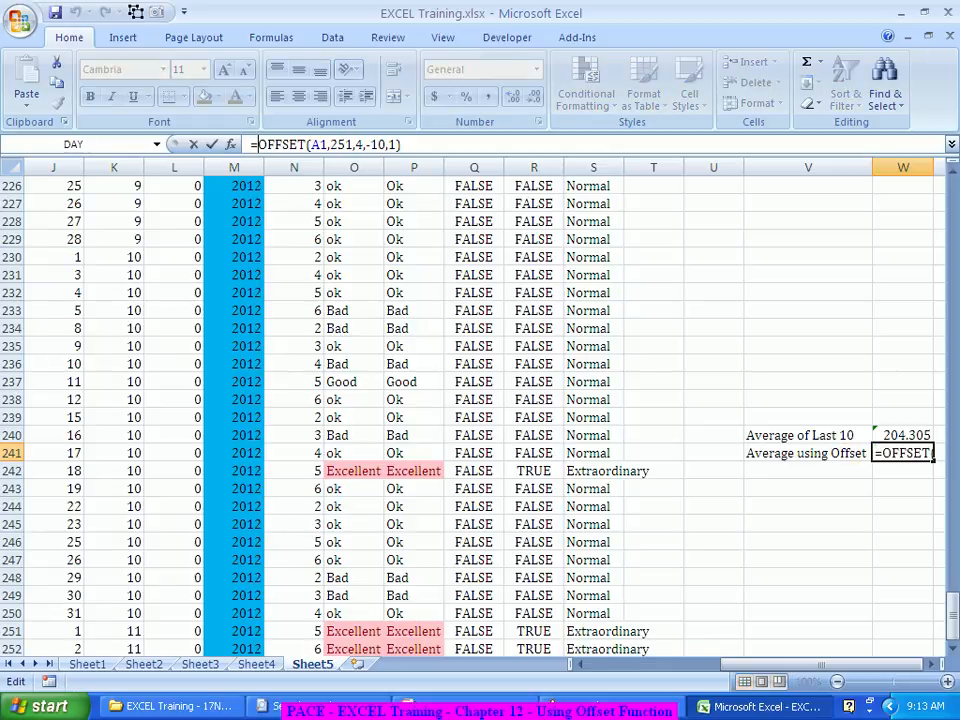
text(AVEDEV()
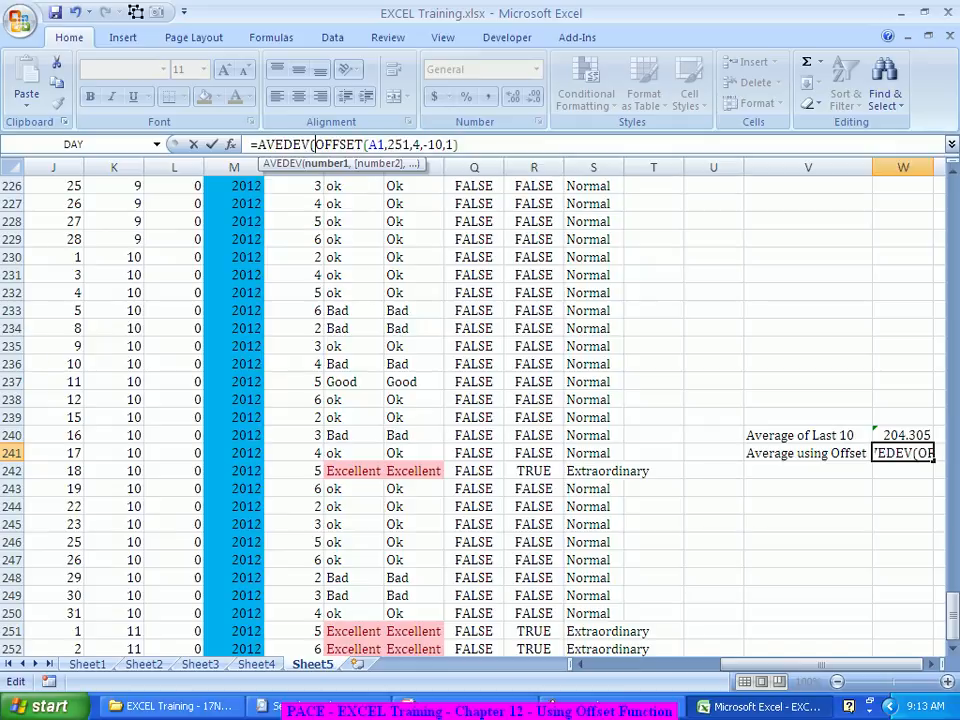
key(BackSpace)
key(BackSpace)
key(BackSpace)
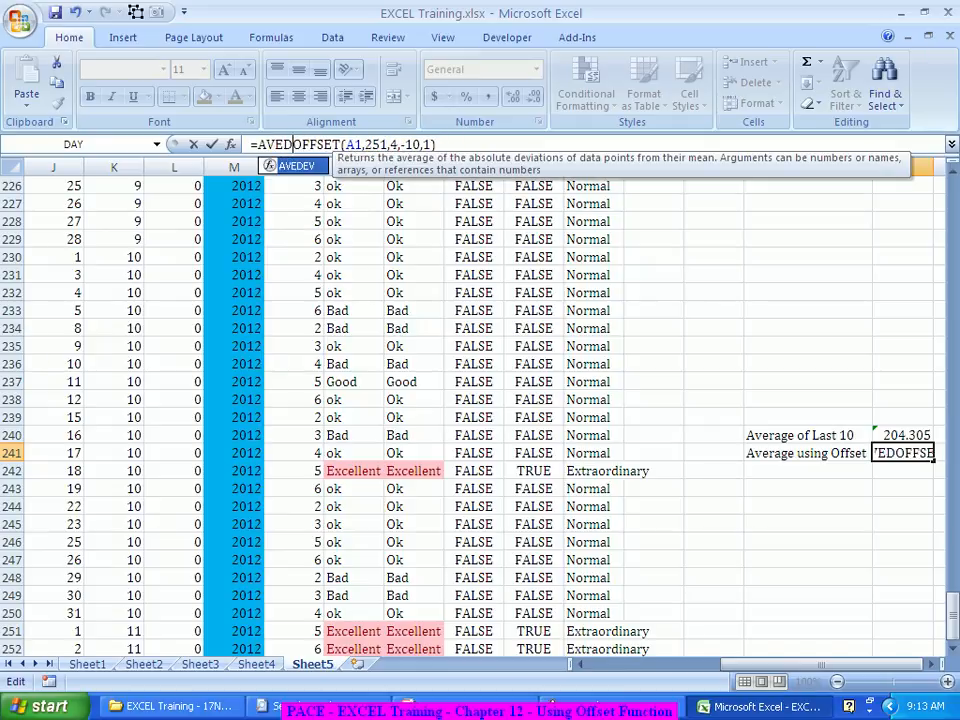
key(BackSpace)
key(Down)
key(Tab)
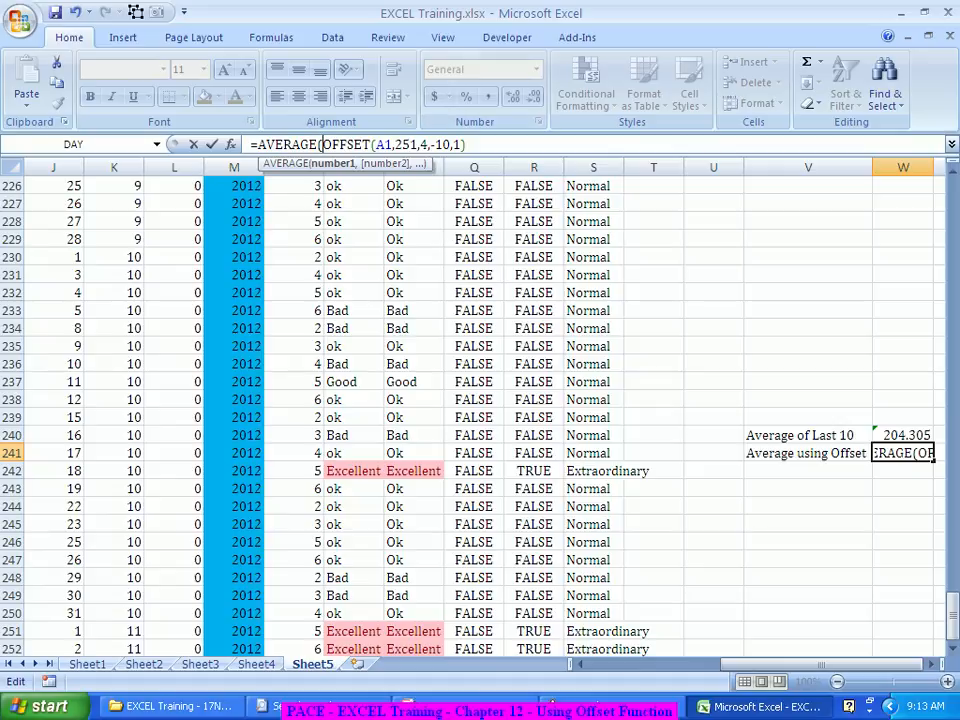
text())
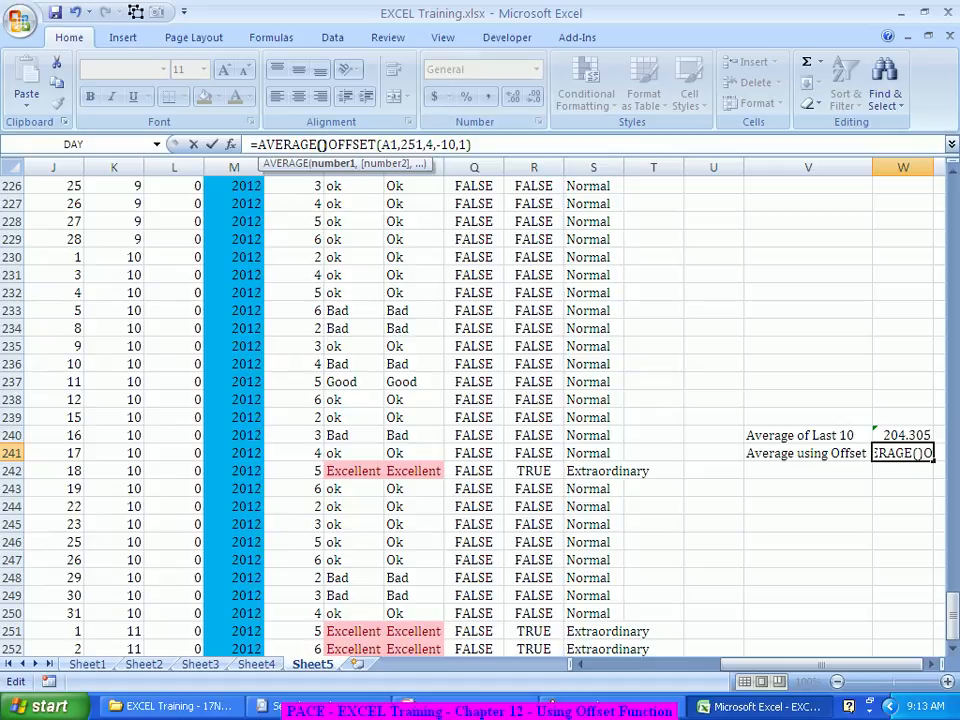
key(BackSpace)
key(End)
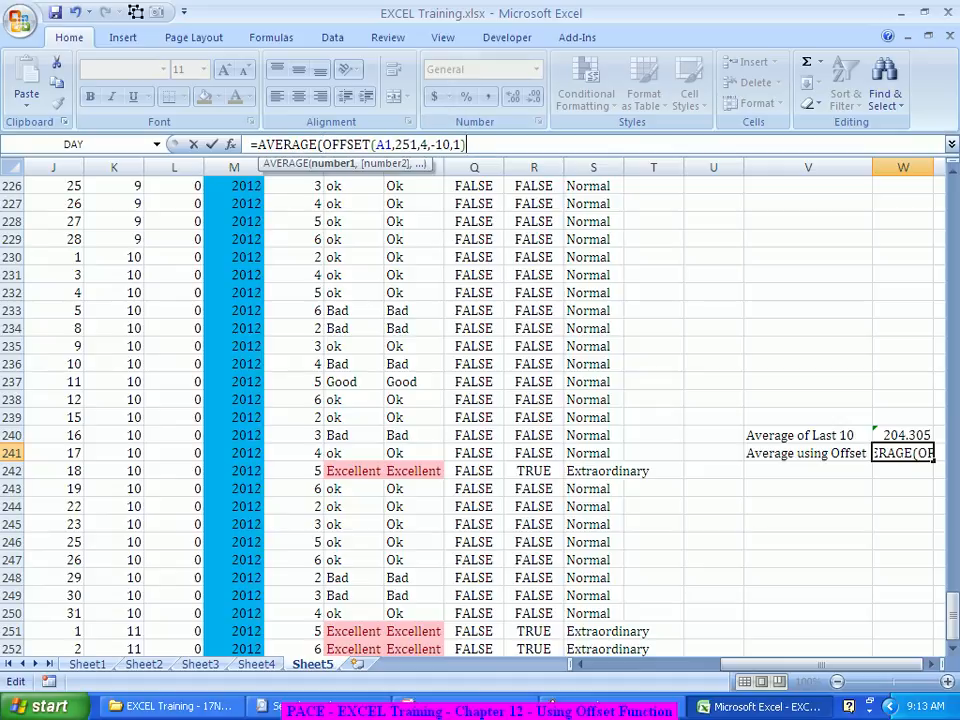
text())
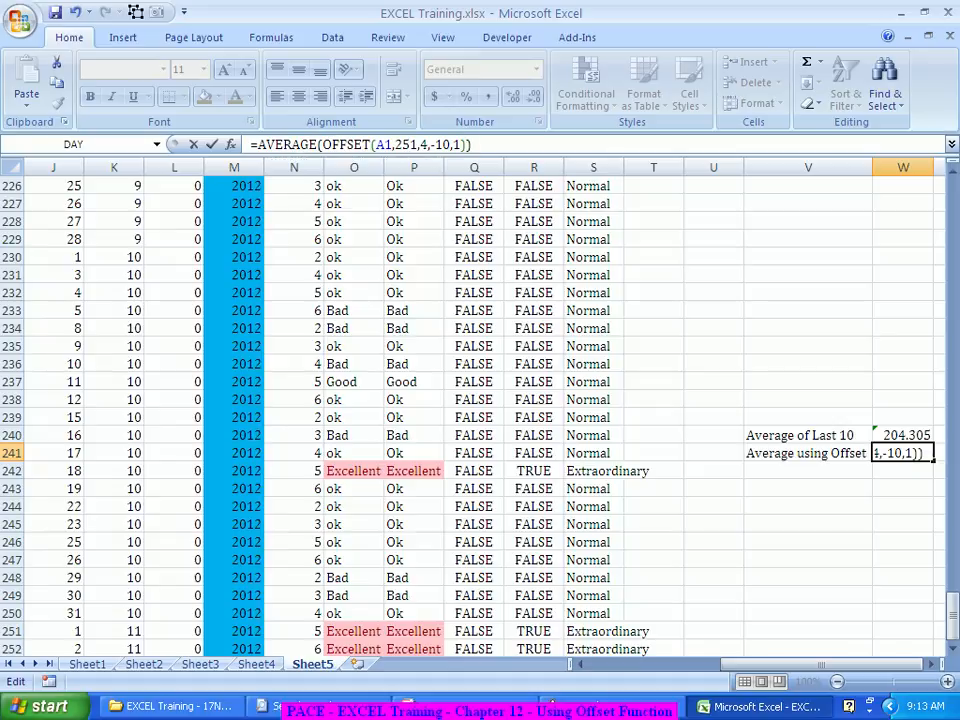
key(Return)
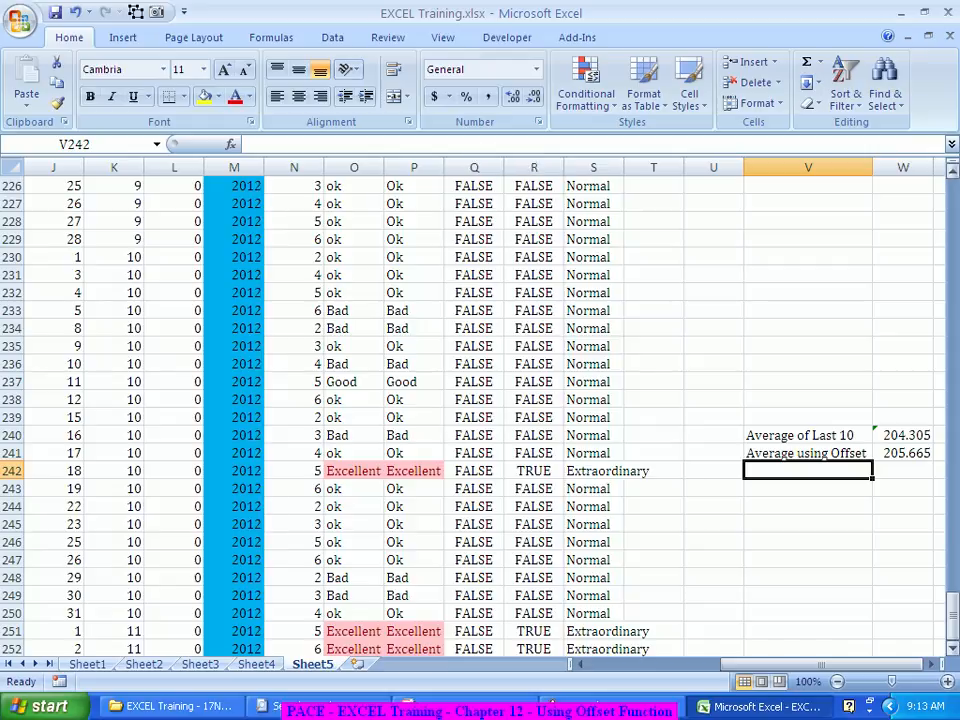
Step: Correct the range in W240's formula so it reads =AVERAGE(E243:E252)
click(876, 435)
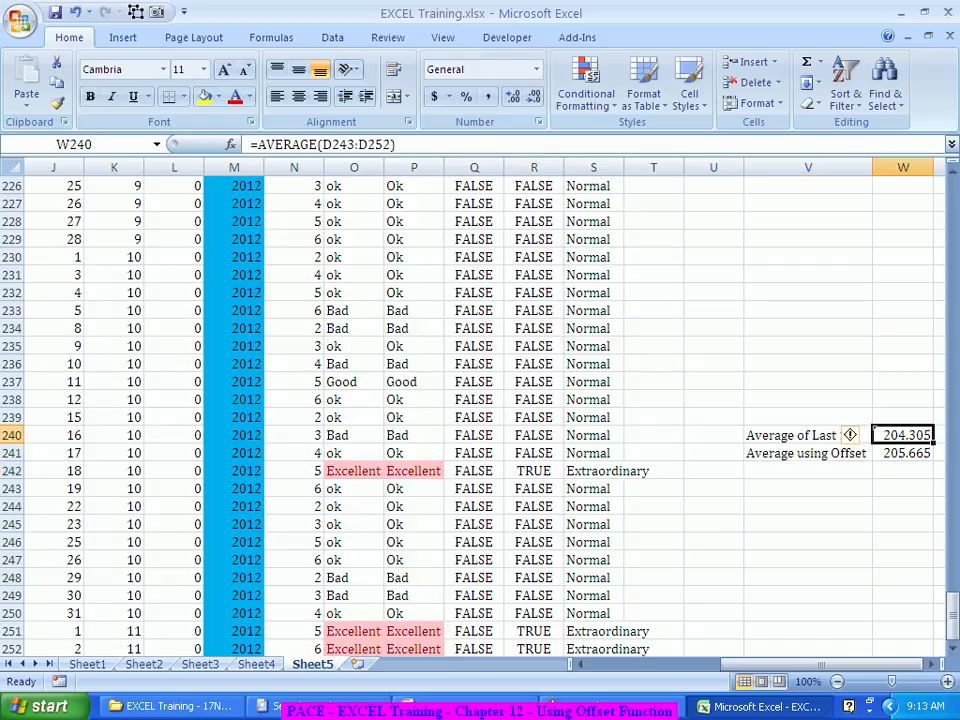
click(326, 144)
text(E)
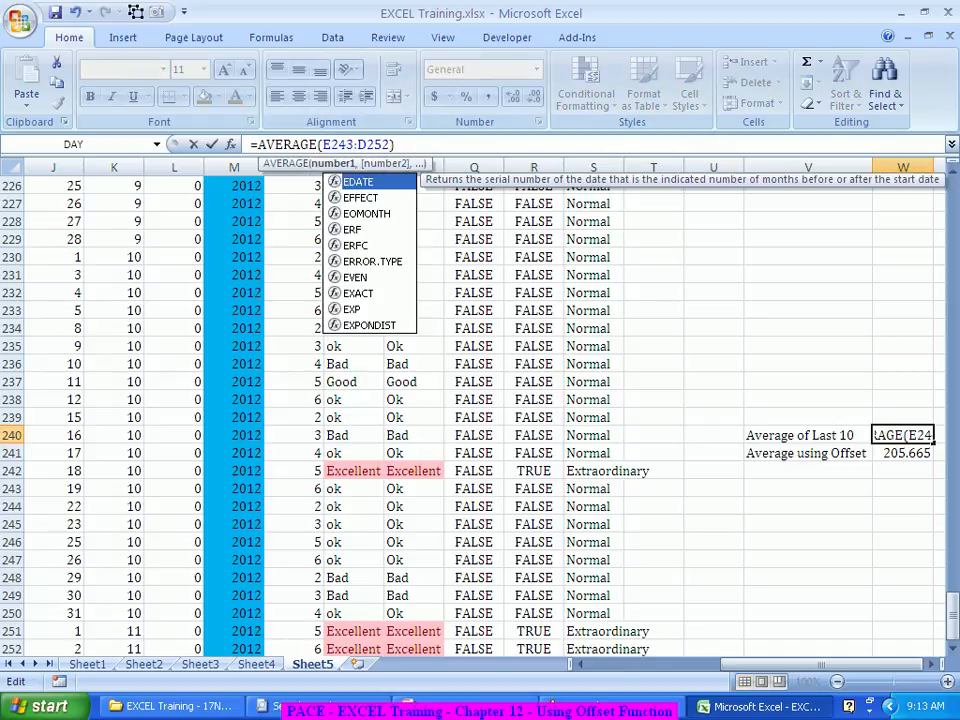
drag(358, 144, 366, 144)
text(E)
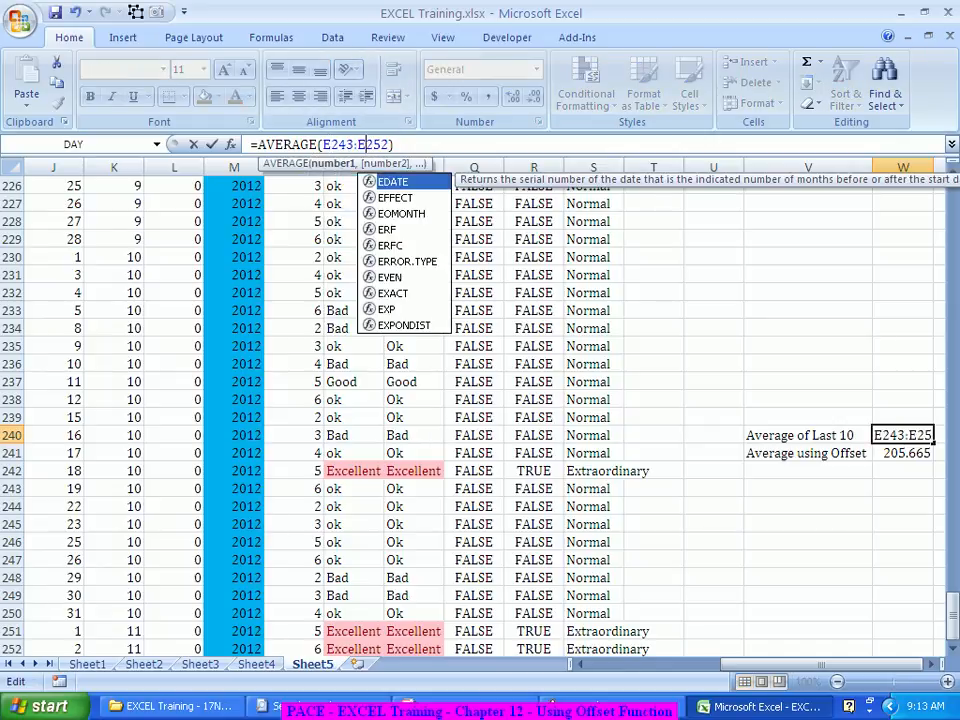
key(Return)
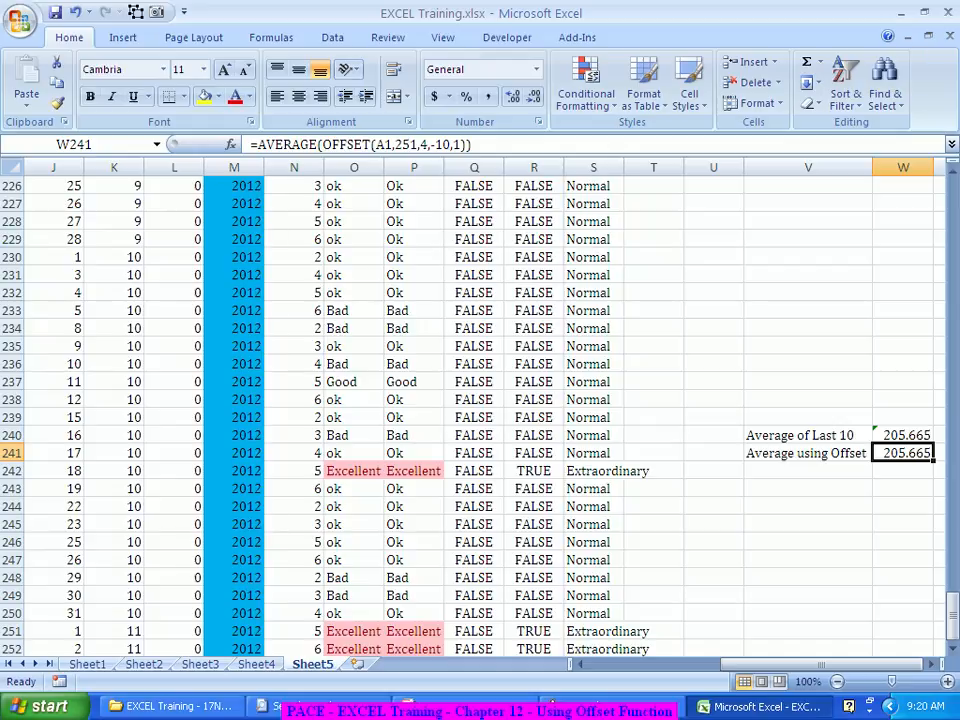
Step: Copy the last data row, row 252, into row 253 as an additional day's record
scroll(480, 410, down, 1)
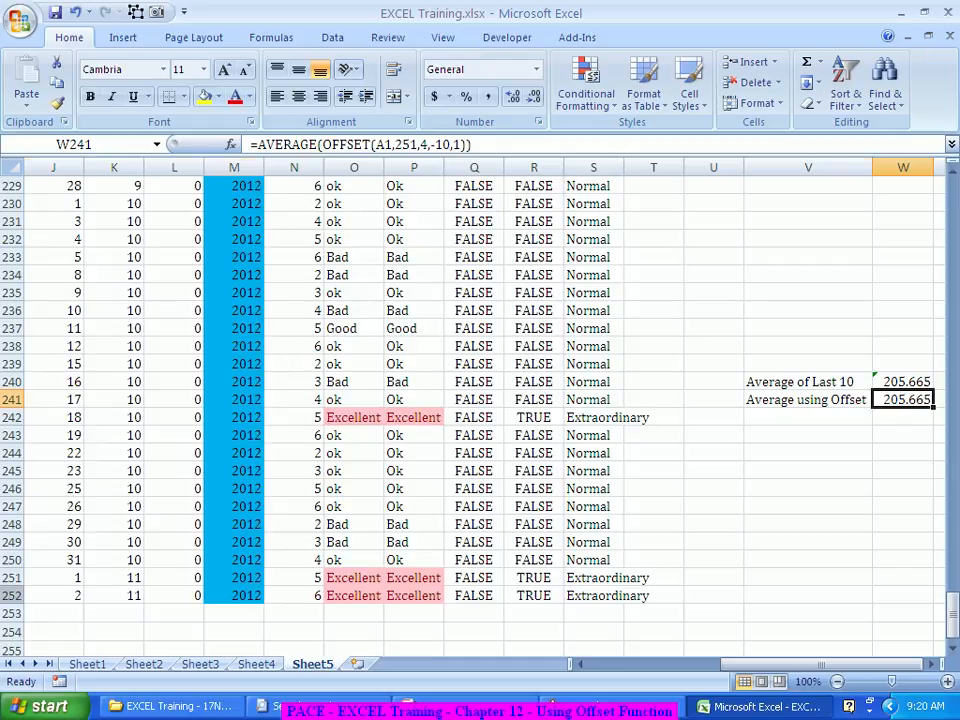
click(16, 596)
key(ctrl+c)
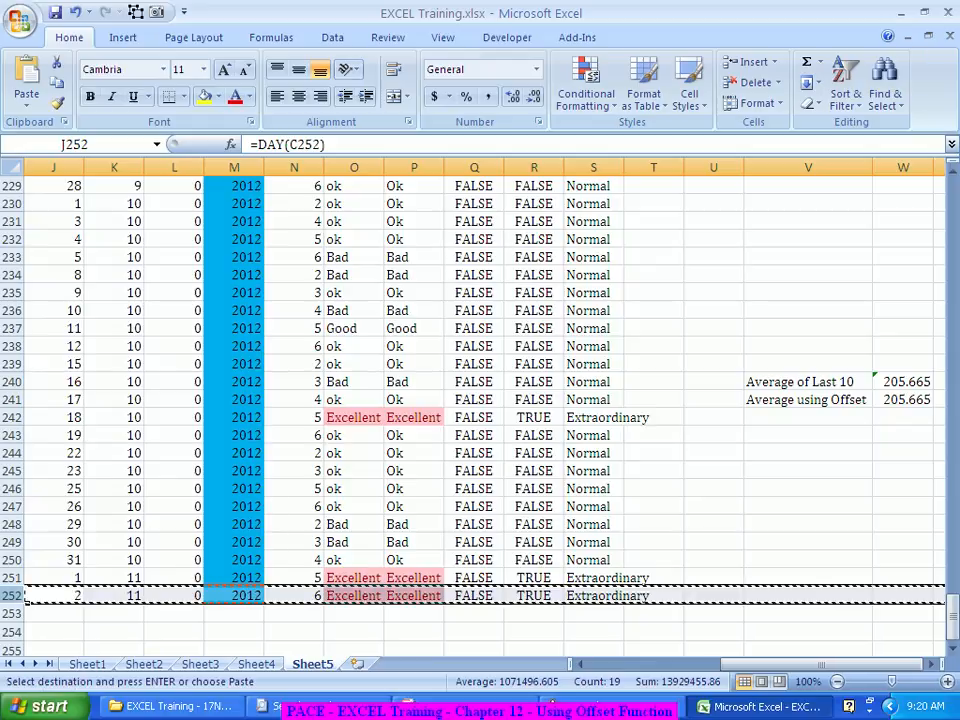
click(16, 613)
key(ctrl+v)
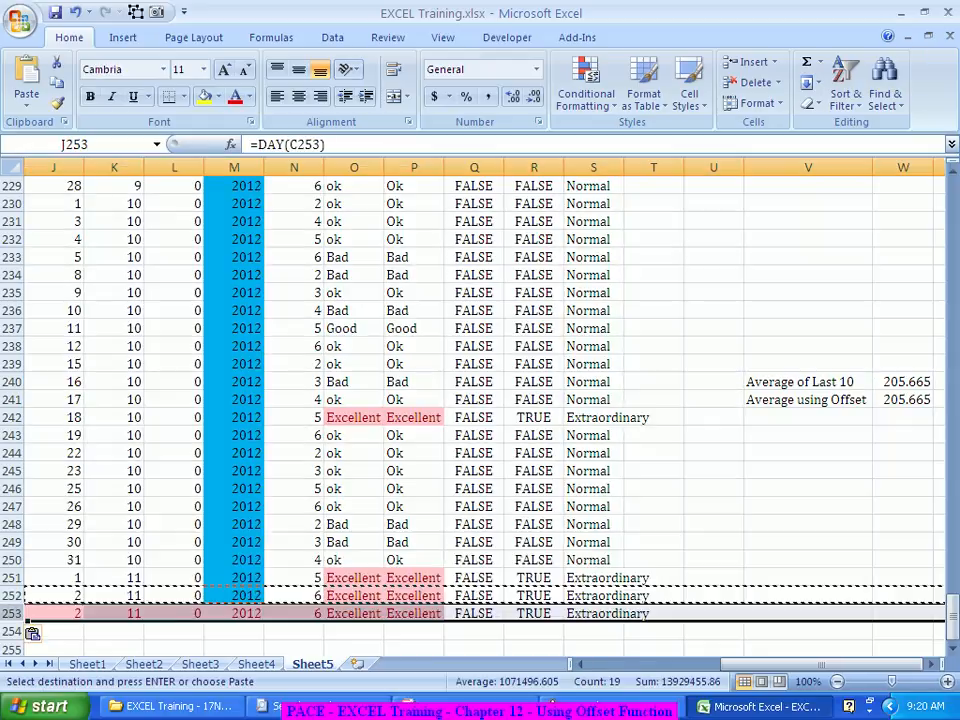
key(Escape)
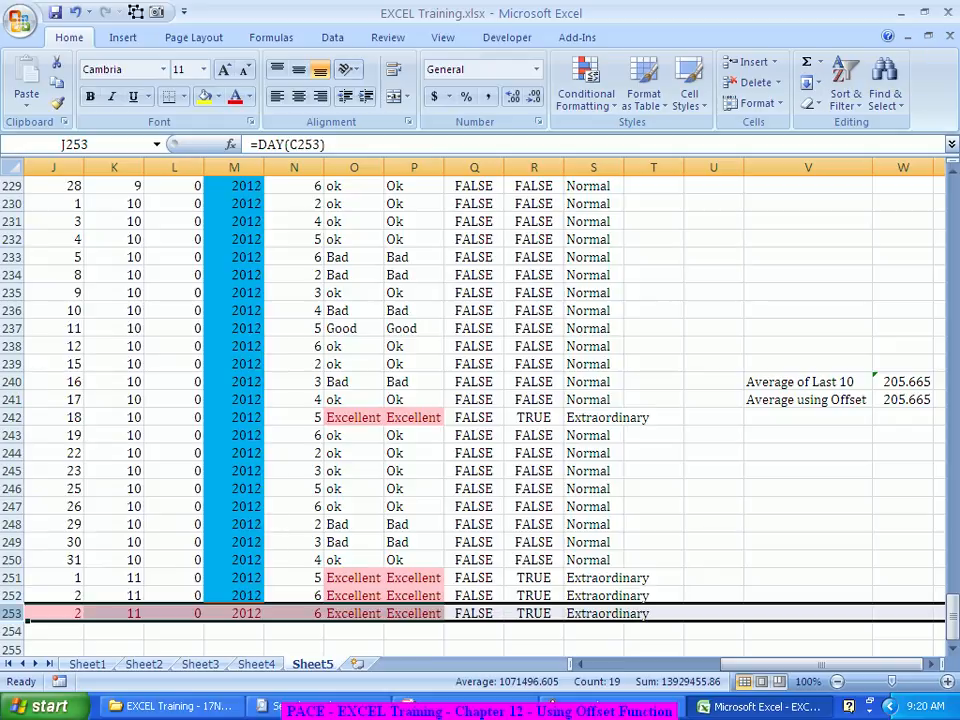
Step: Select the last ten Close Price cells from E253 up to E244 and compare their average with W240 and W241
drag(820, 664, 728, 664)
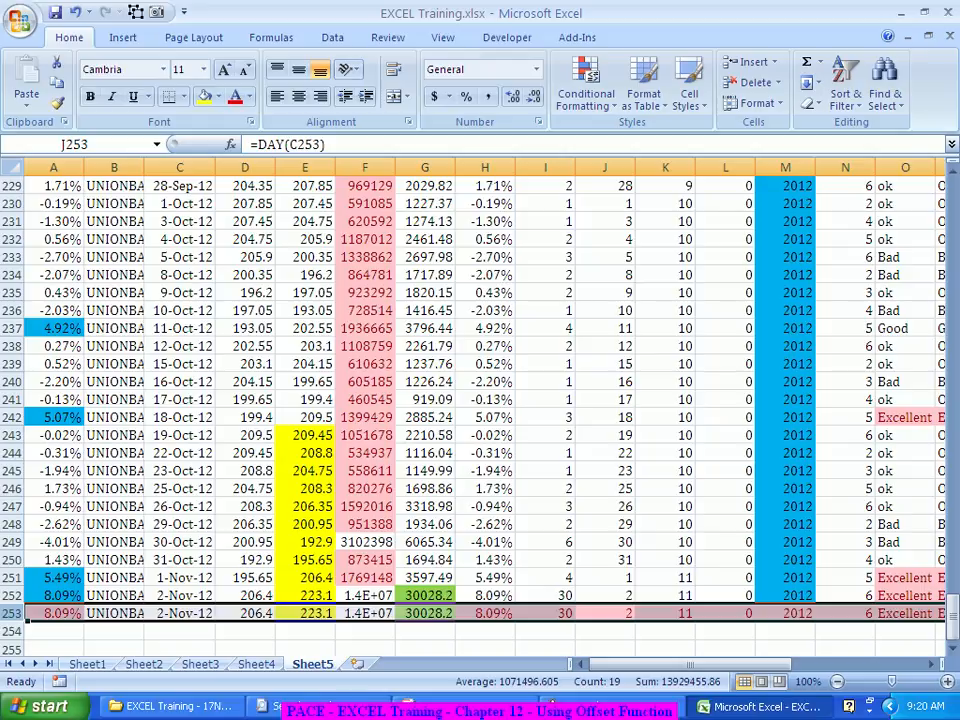
drag(305, 613, 305, 452)
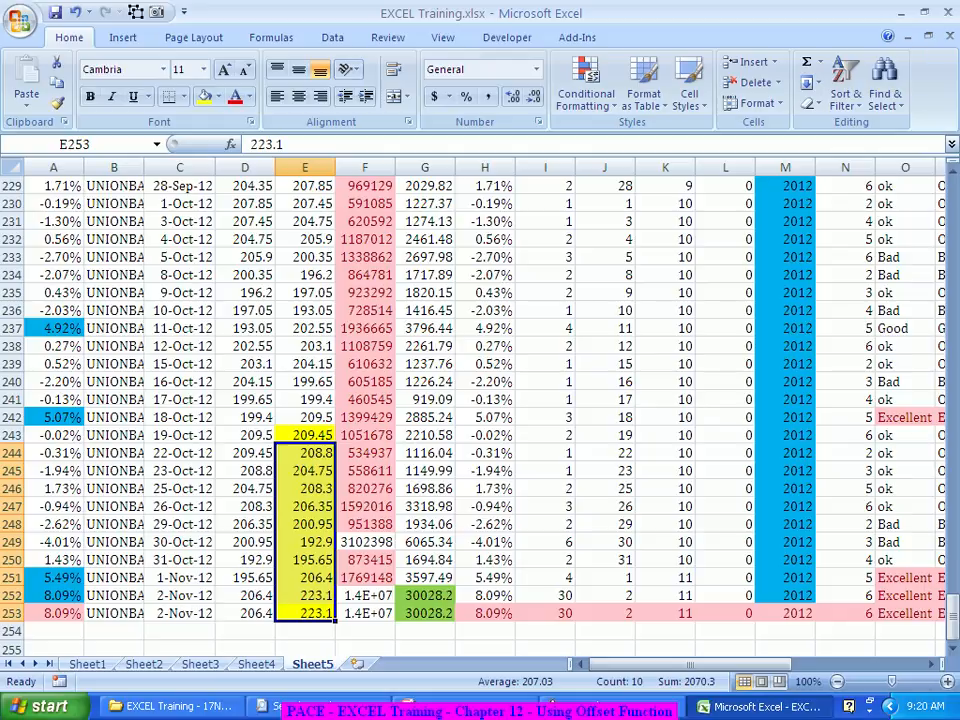
drag(696, 664, 800, 664)
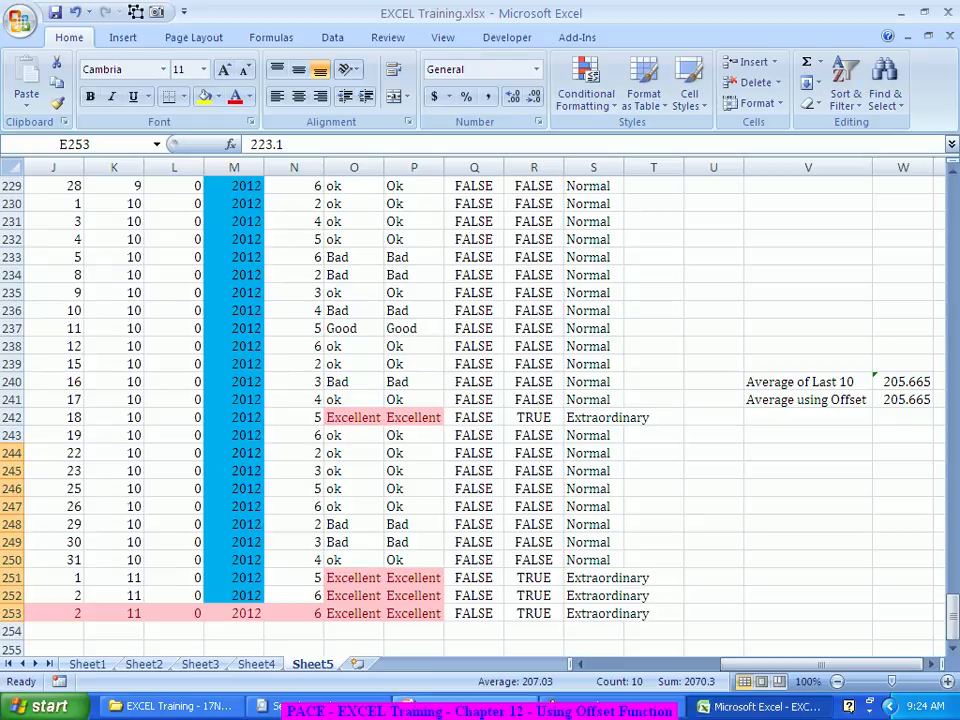
Step: Inspect the COUNT formula in V5 on Sheet1
click(87, 664)
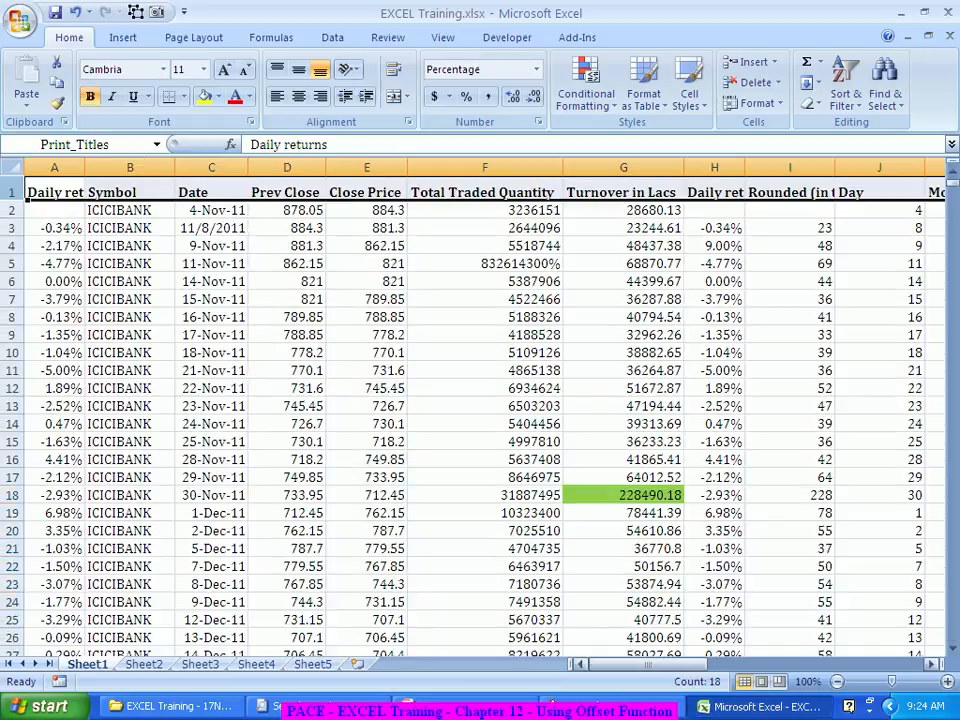
drag(648, 664, 803, 664)
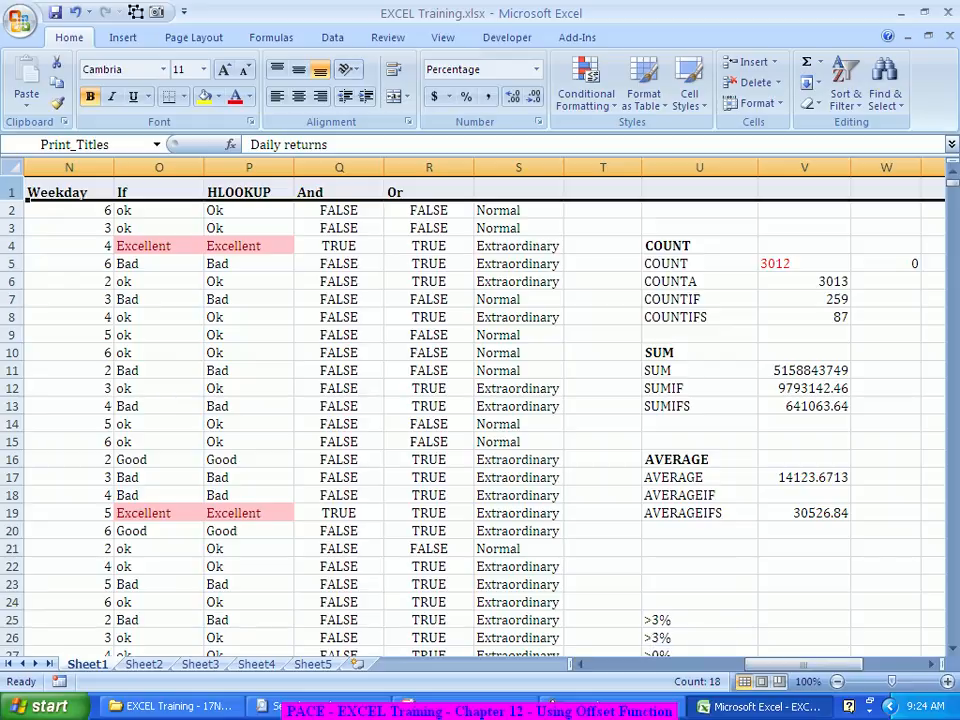
click(700, 282)
click(803, 264)
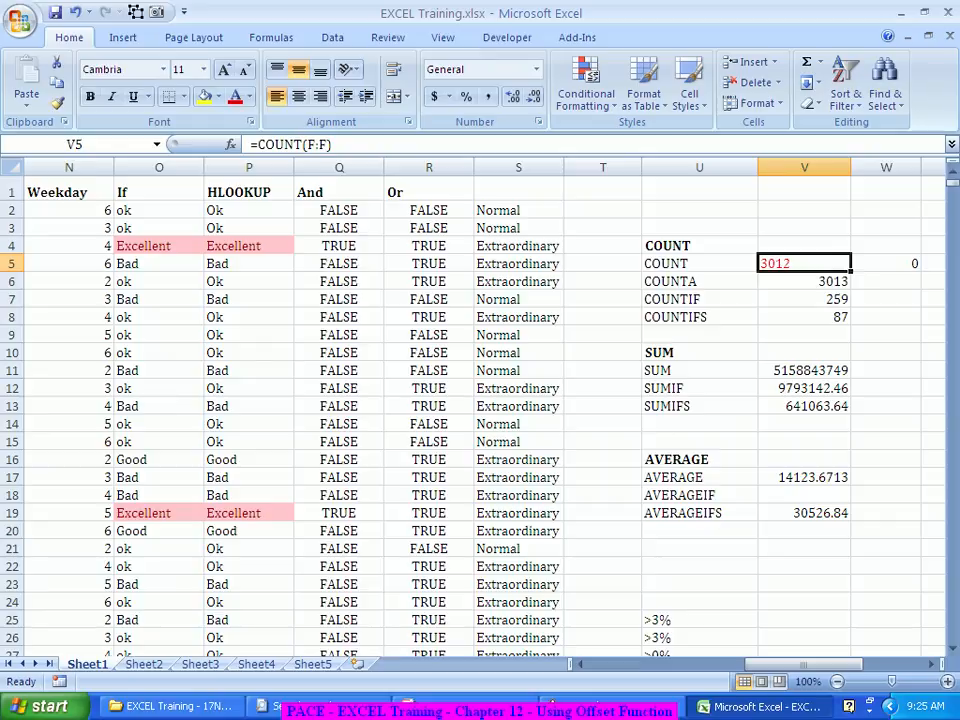
Step: Return to Sheet5 and delete the duplicated row 253
click(313, 664)
drag(825, 664, 685, 664)
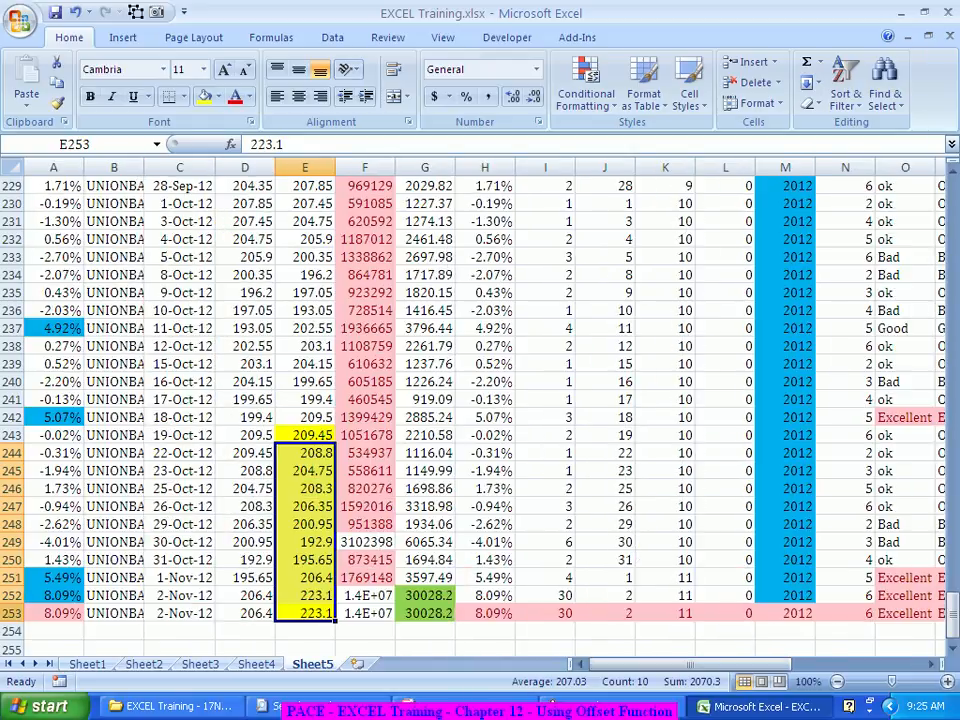
click(12, 613)
right_click(12, 613)
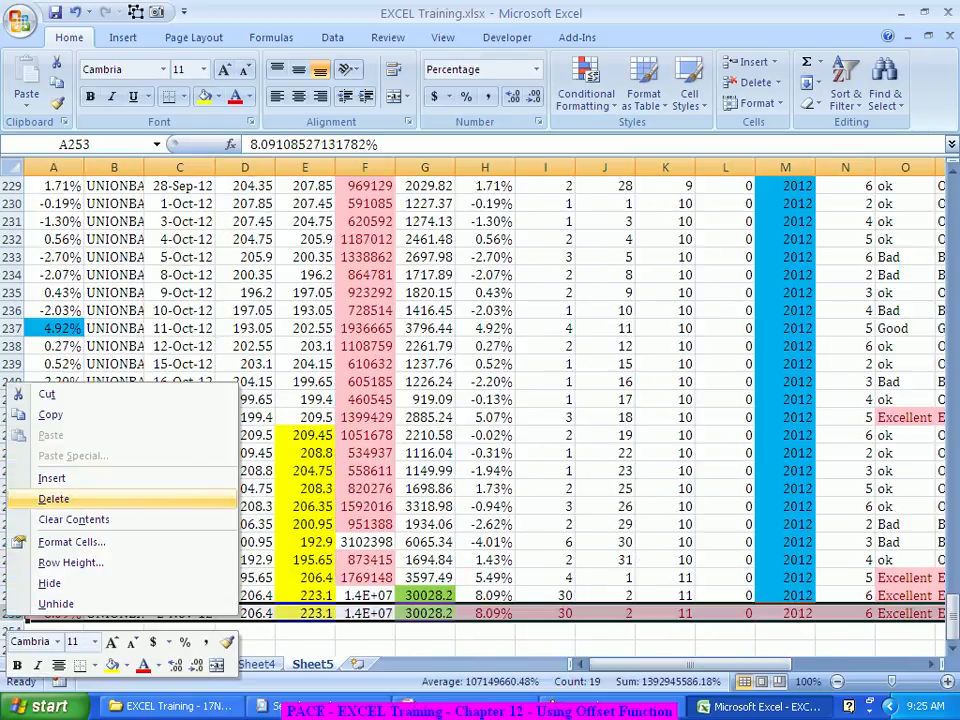
click(55, 498)
click(180, 613)
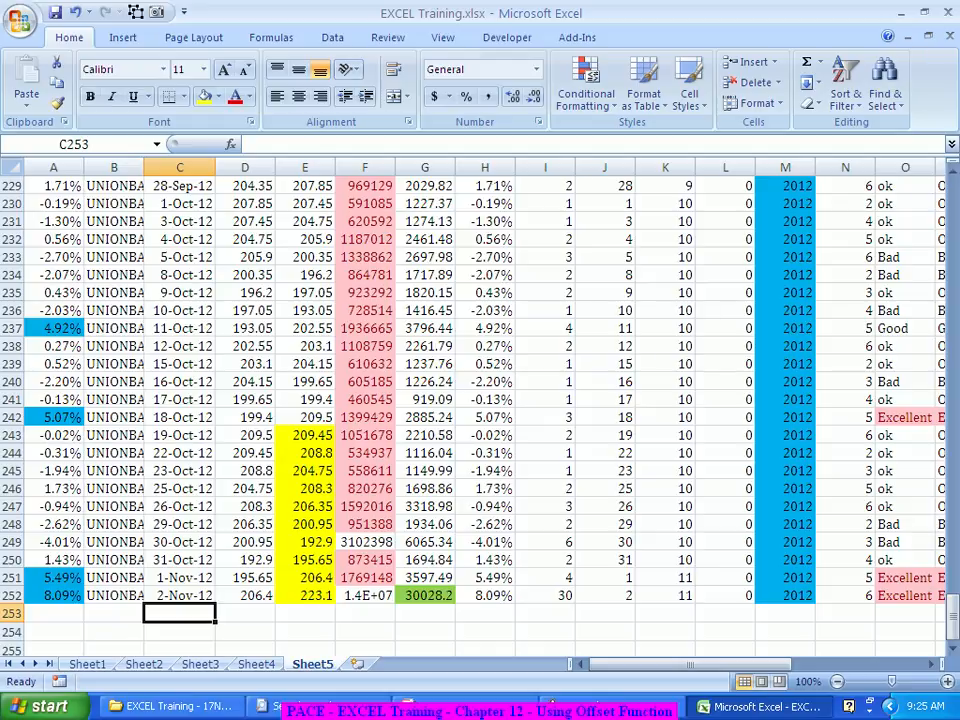
Step: Replace the Rows argument of the OFFSET function in W241 with Count(C:C), counting the whole Date column
drag(690, 664, 830, 664)
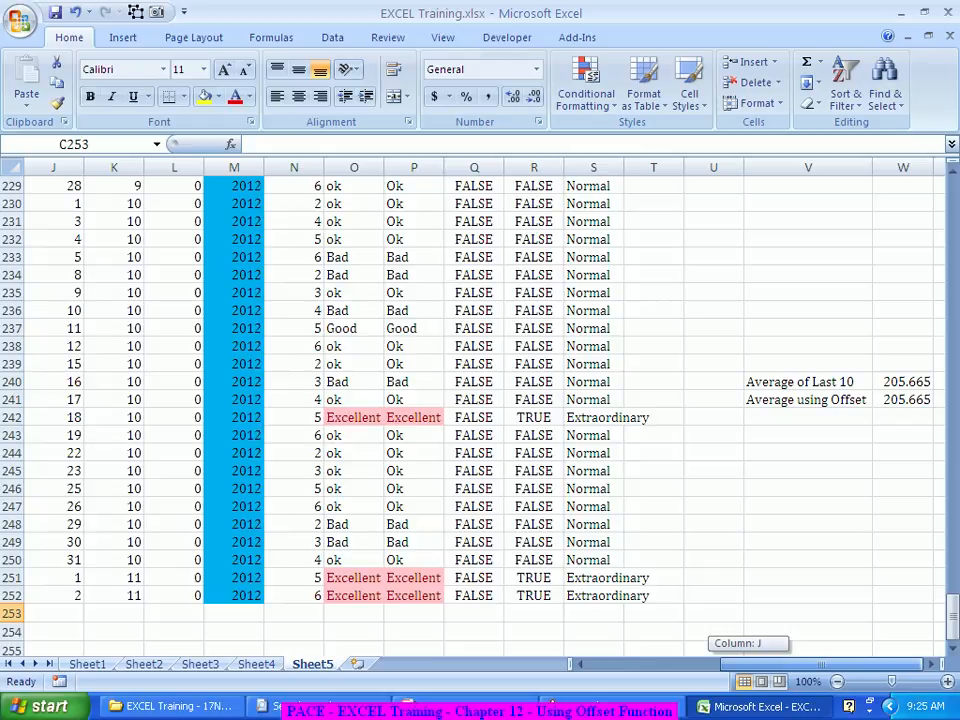
click(903, 400)
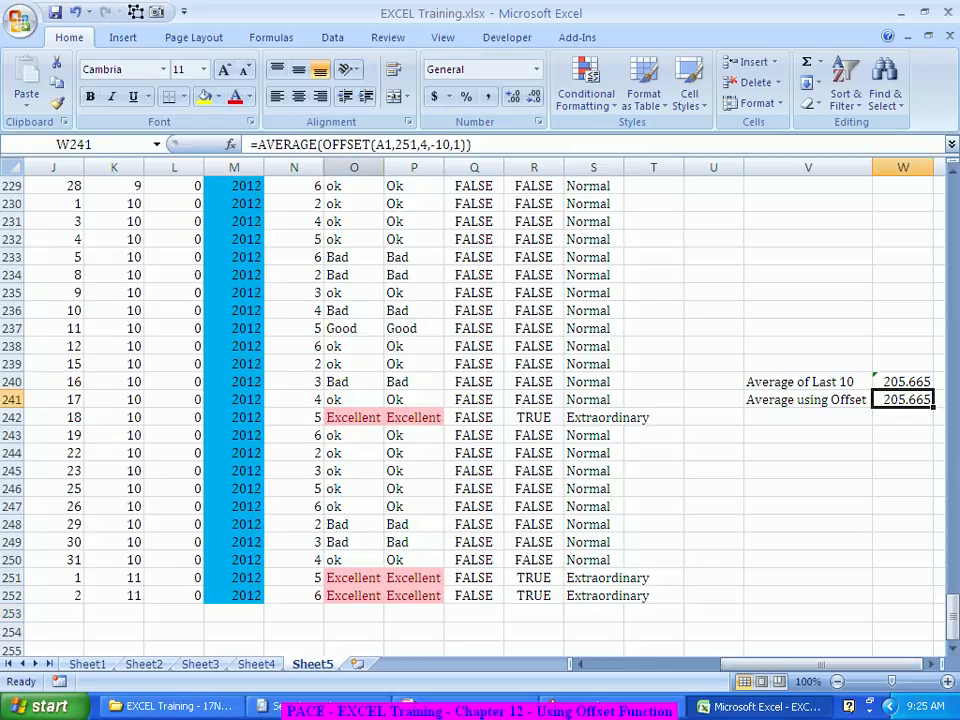
click(361, 144)
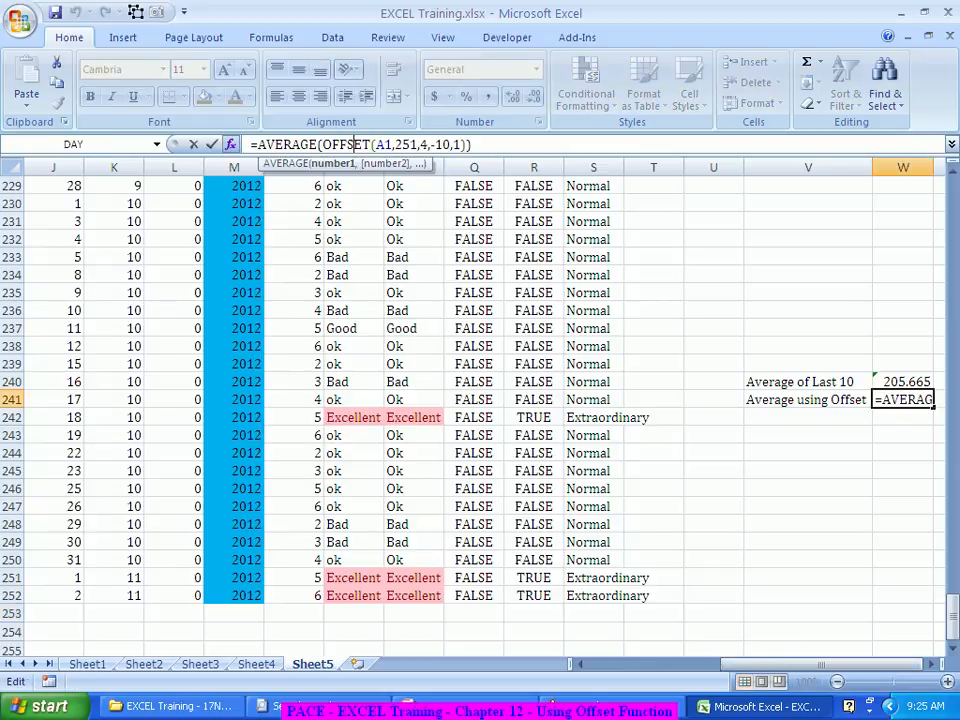
key(shift+F3)
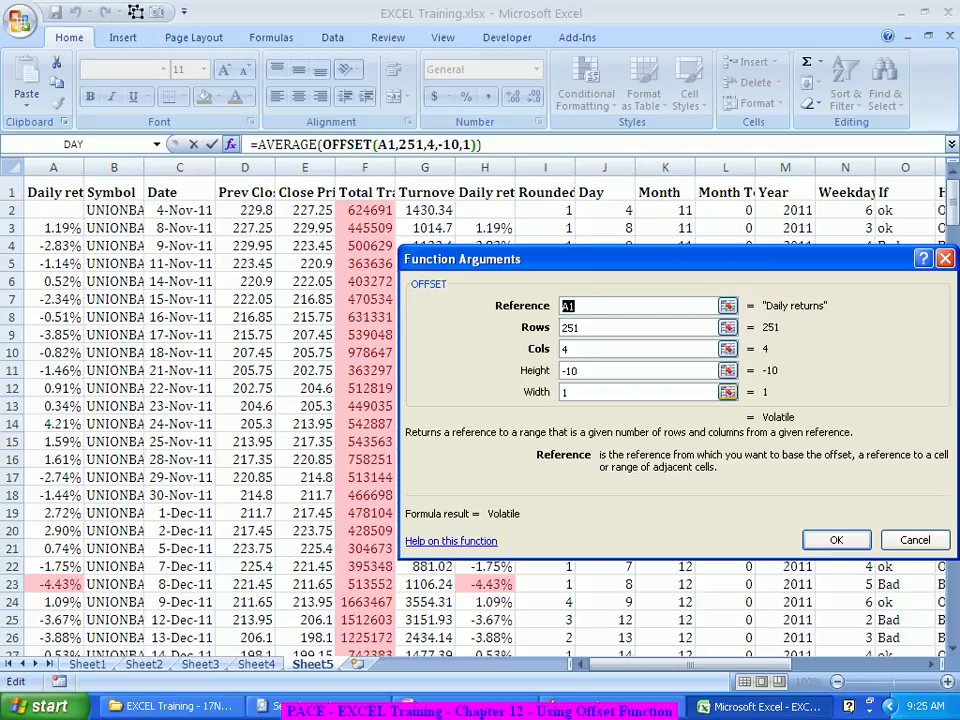
key(Tab)
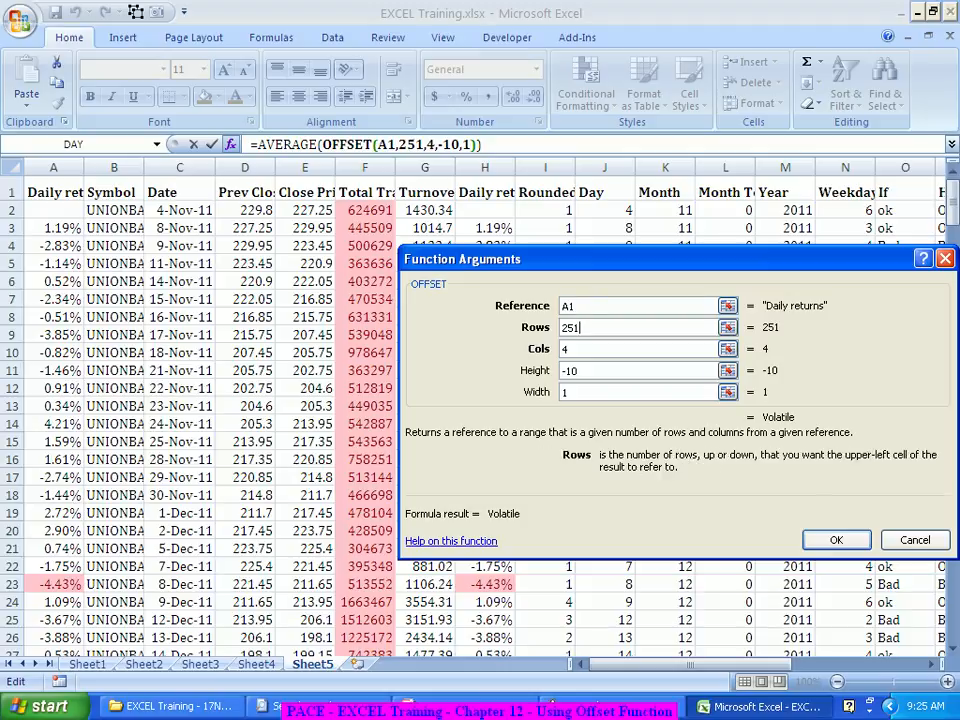
drag(640, 259, 642, 256)
key(shift+Home)
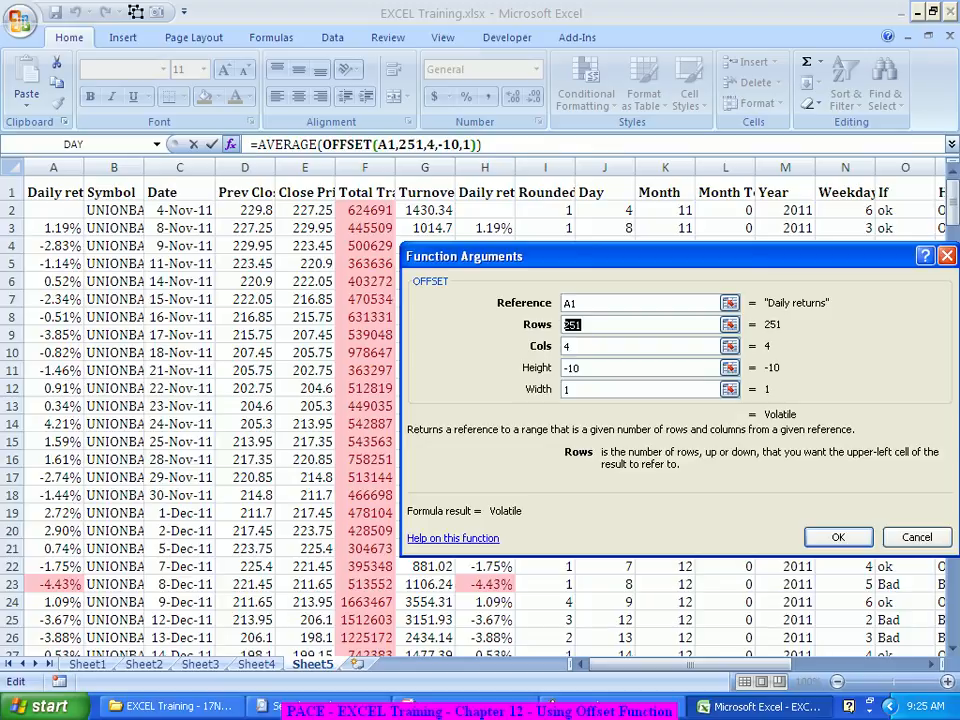
text(Count()
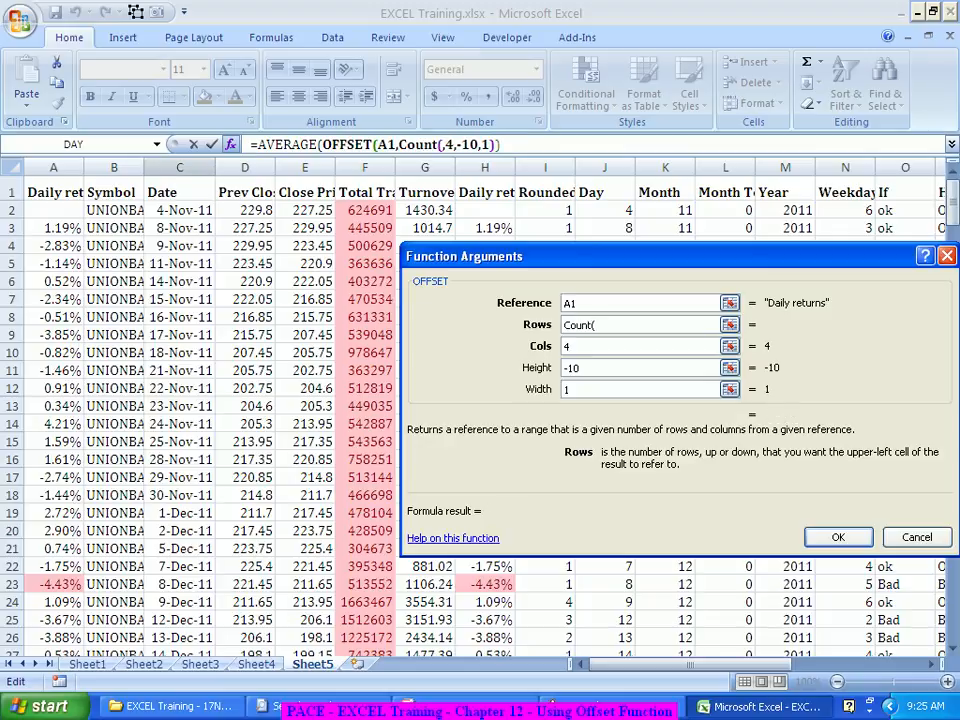
click(180, 168)
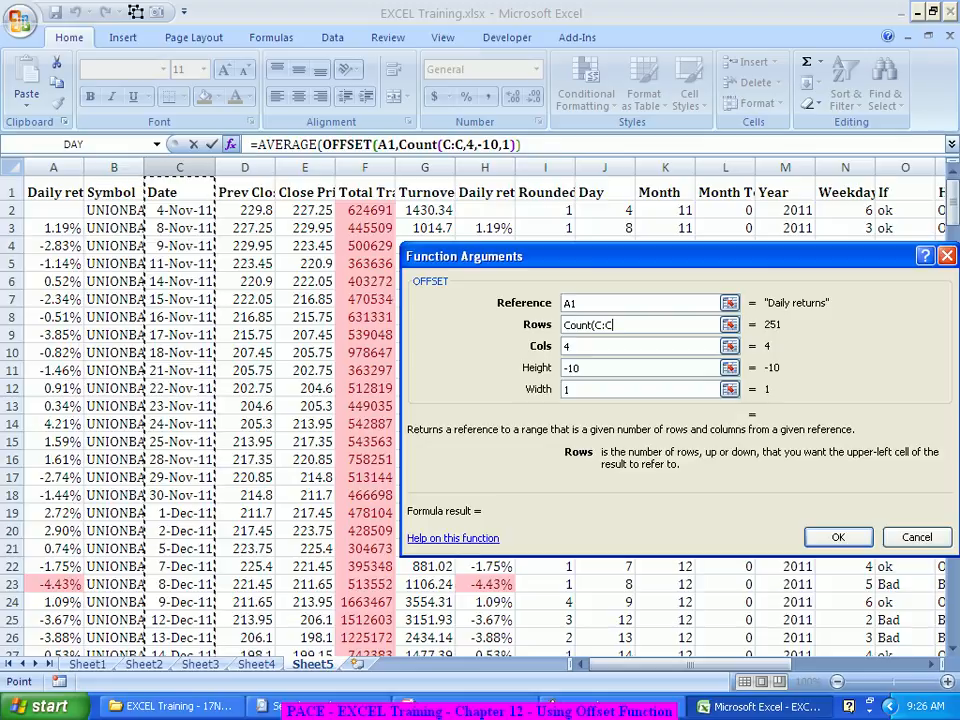
text())
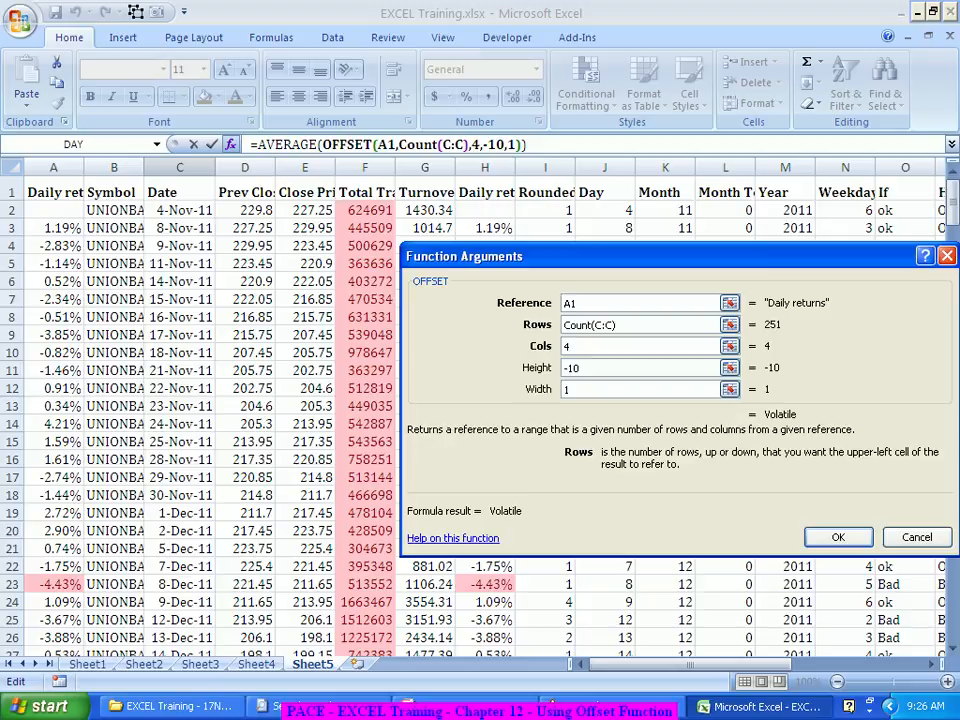
Step: Review the end of the Date column's data and apply the edited OFFSET arguments to W241
drag(953, 204, 953, 619)
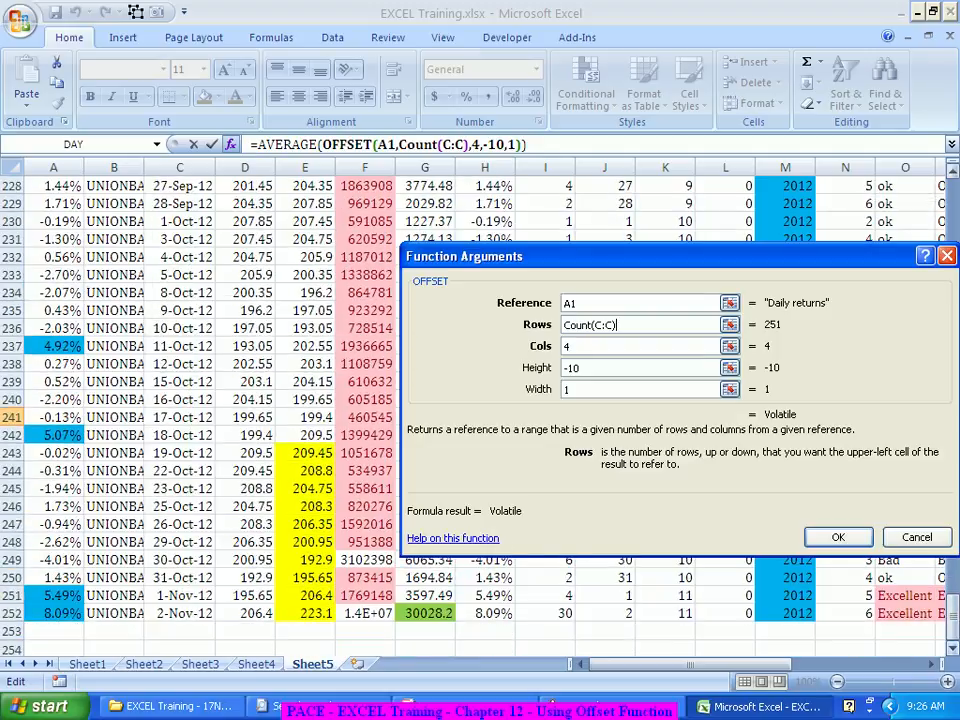
click(953, 648)
click(953, 648)
click(953, 648)
click(953, 648)
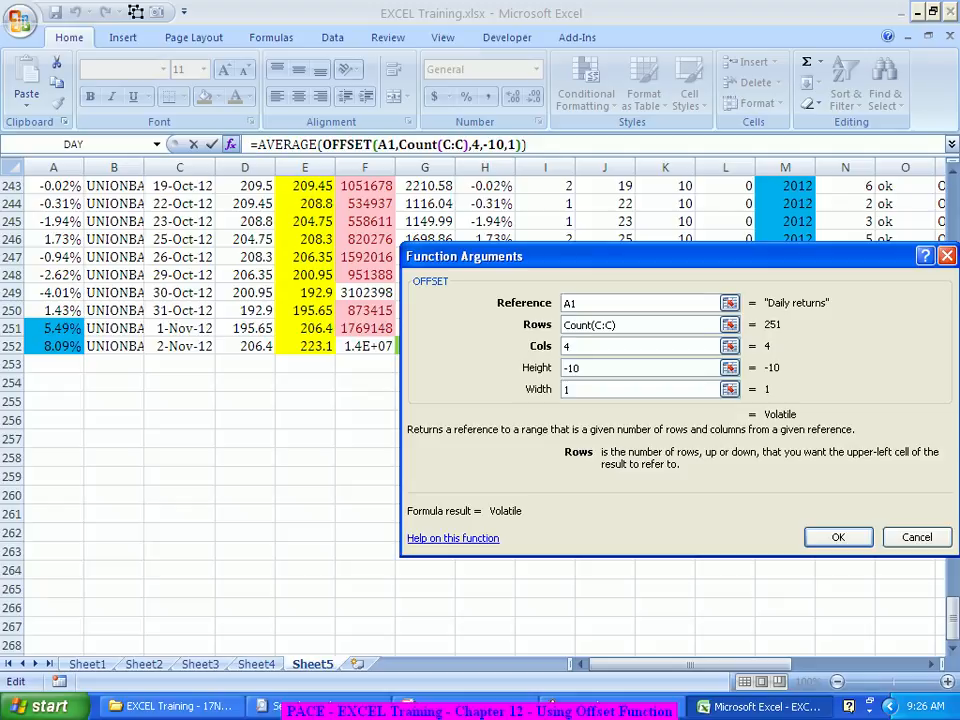
drag(953, 619, 953, 196)
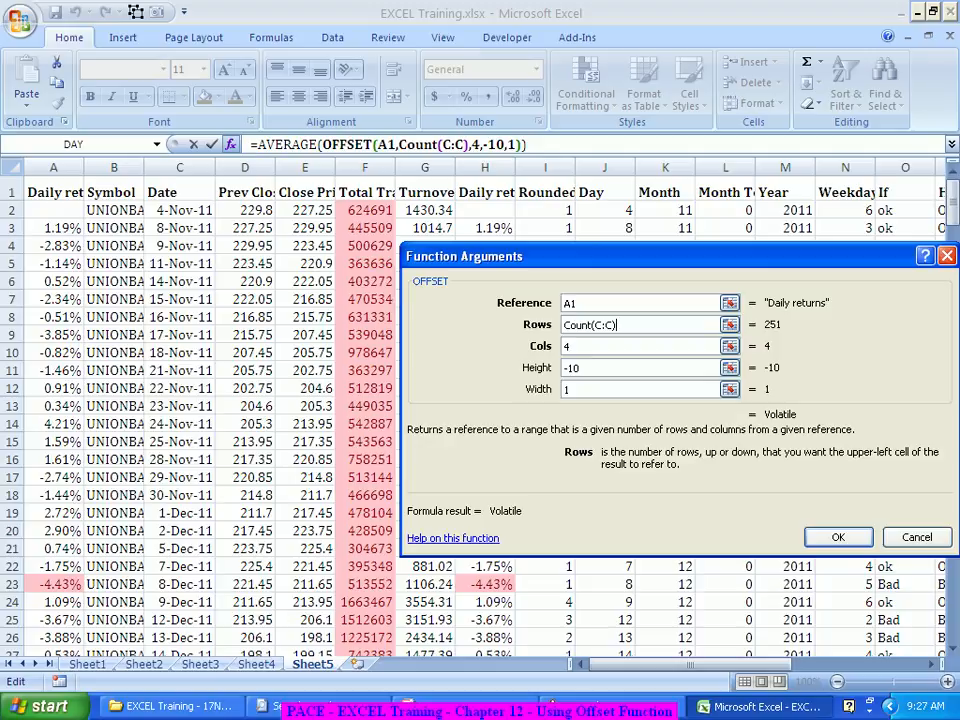
key(Return)
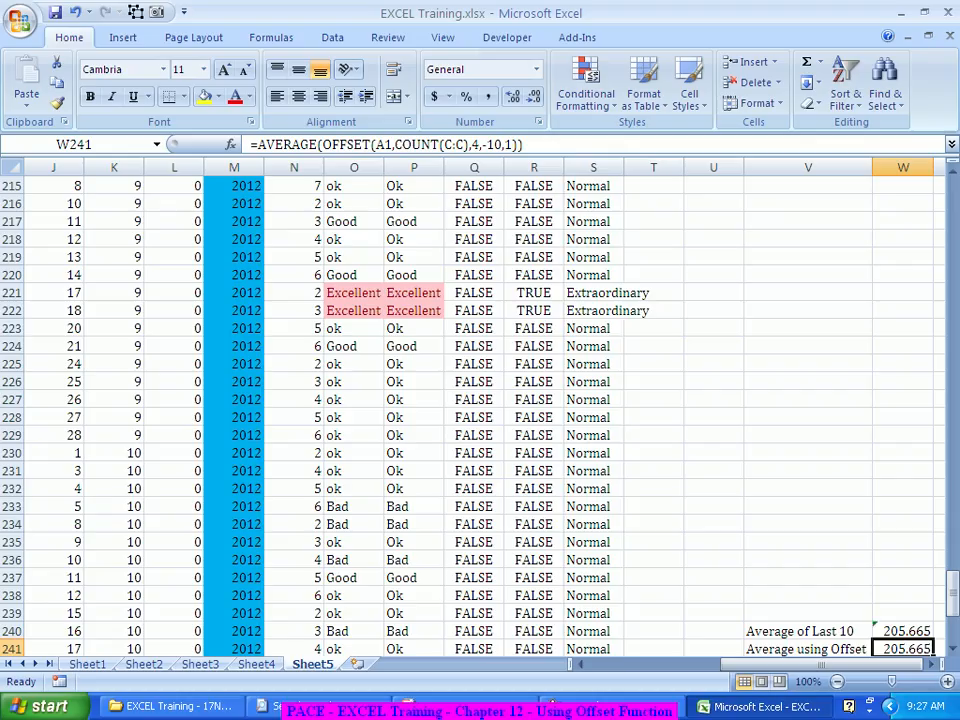
Step: Copy row 252 into row 253 as a new record and check the OFFSET average in W241
scroll(480, 410, down, 1)
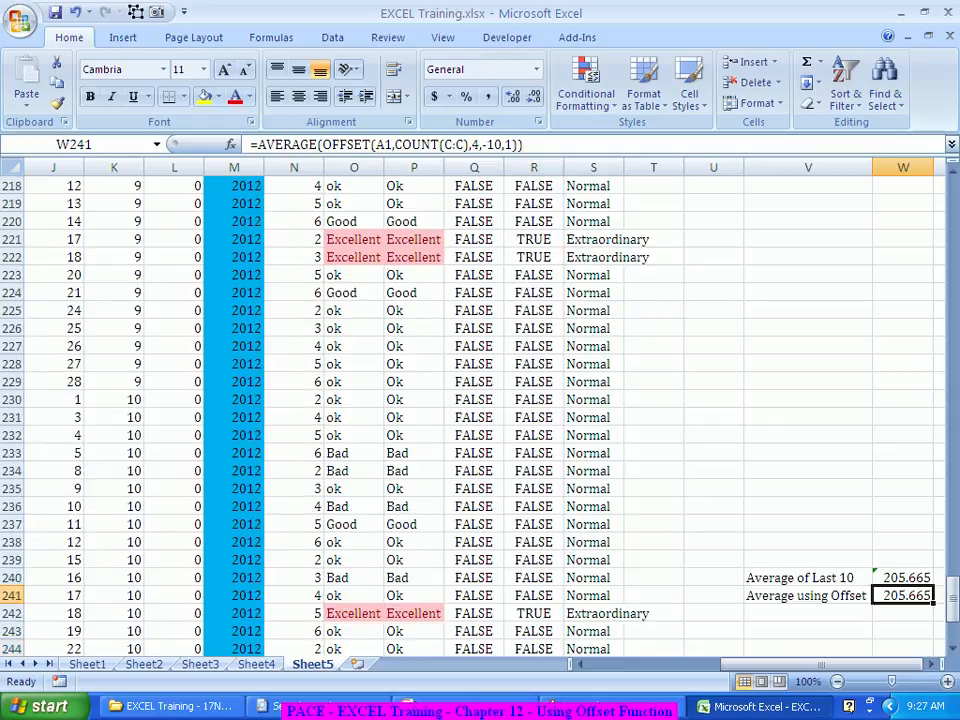
scroll(480, 410, down, 6)
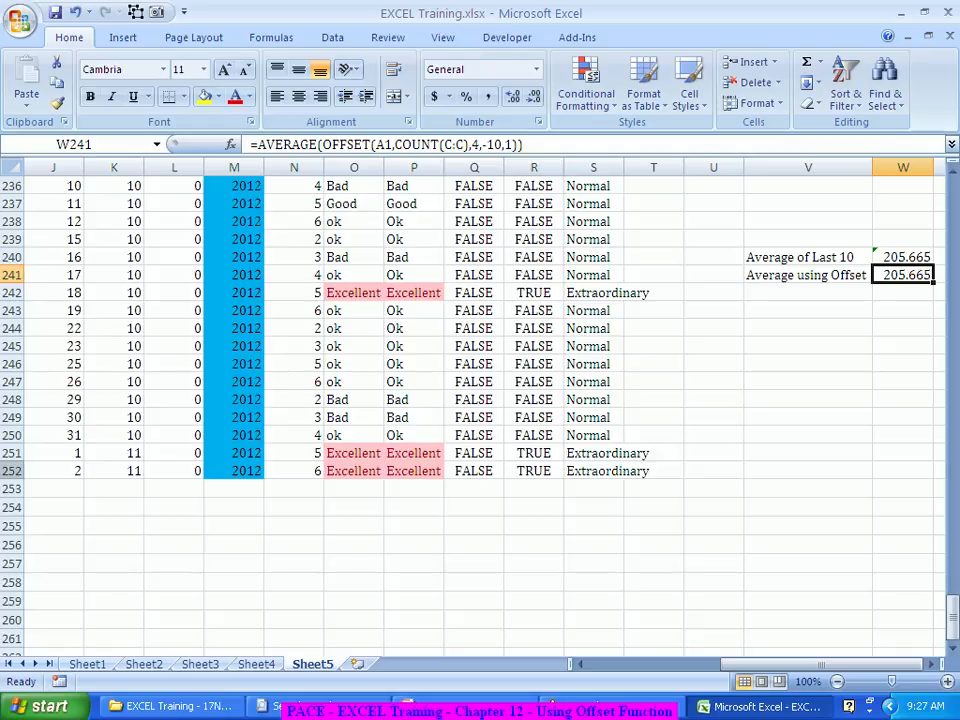
click(14, 471)
key(ctrl+c)
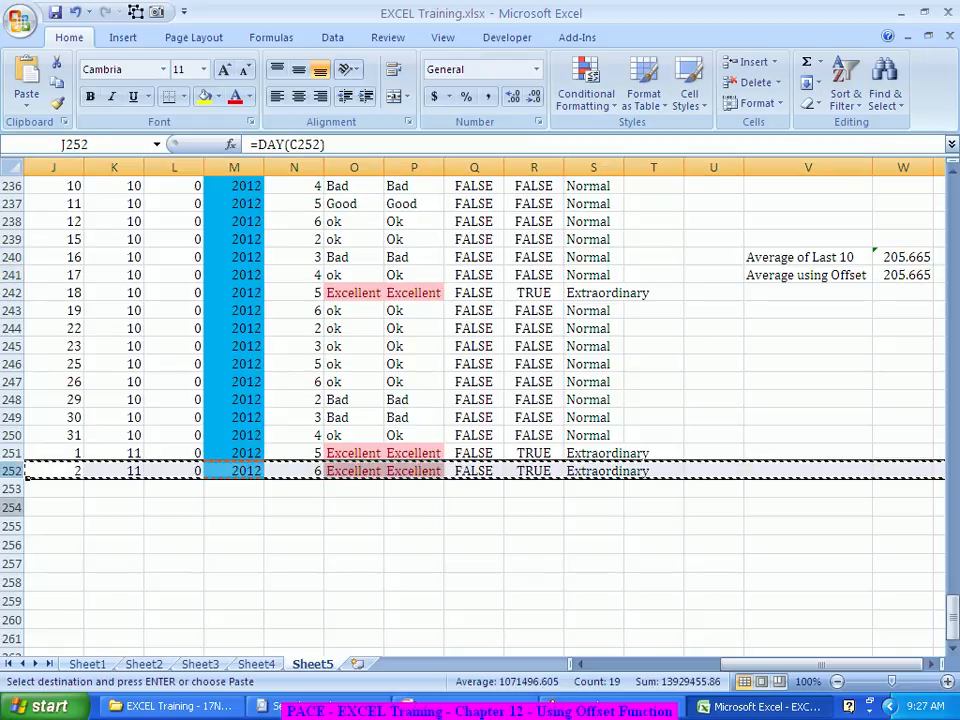
click(14, 489)
key(ctrl+v)
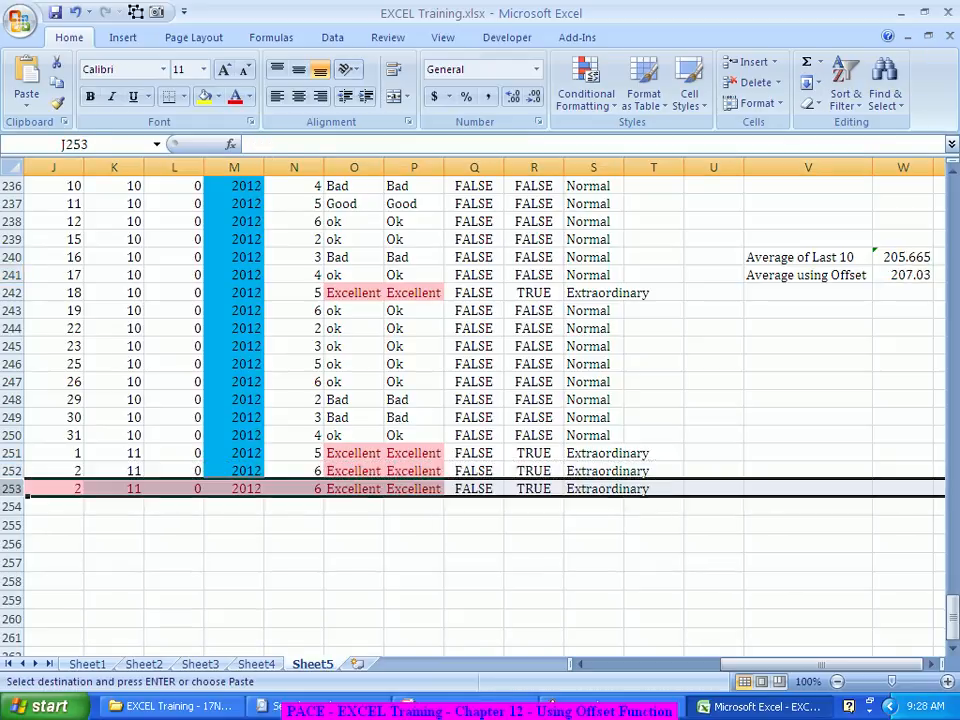
click(903, 275)
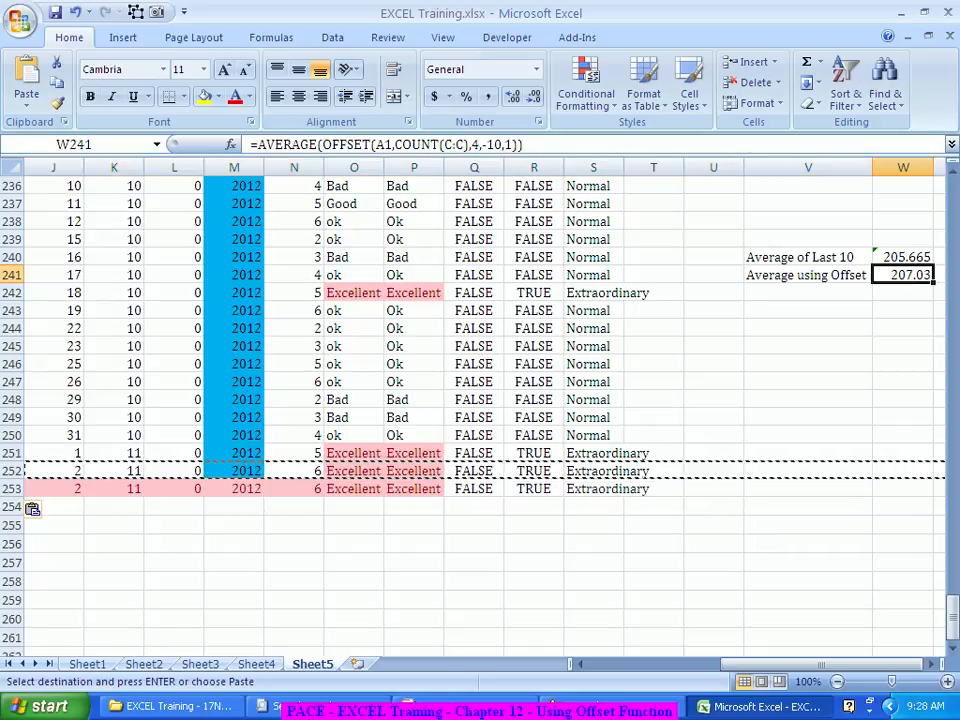
Step: Paste the copied row 252 into row 254 as another record and end the copy mode
click(32, 508)
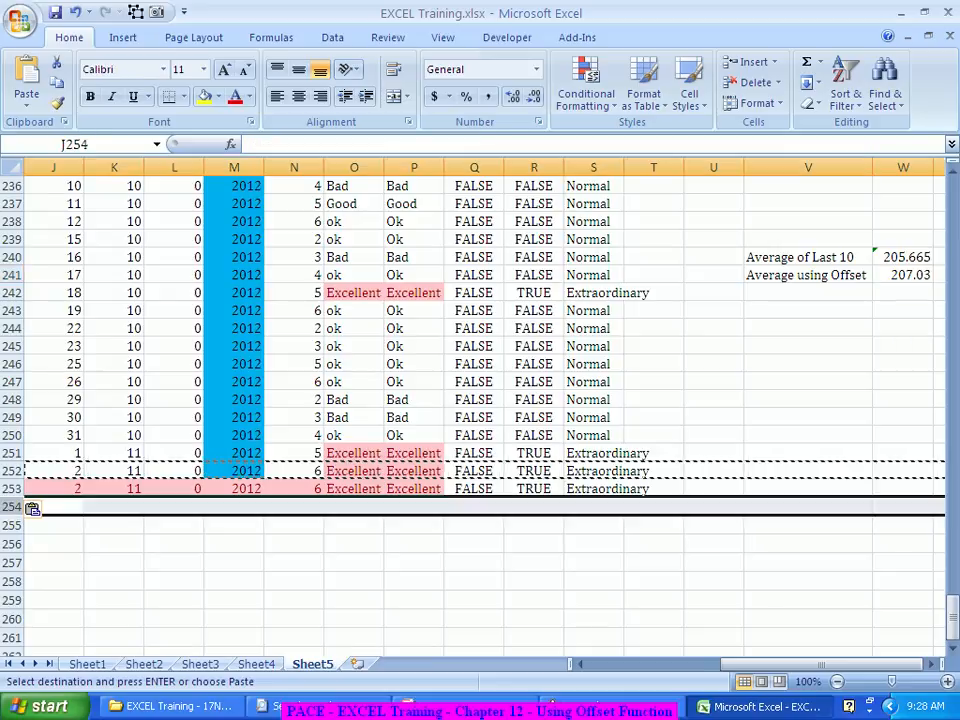
key(ctrl+v)
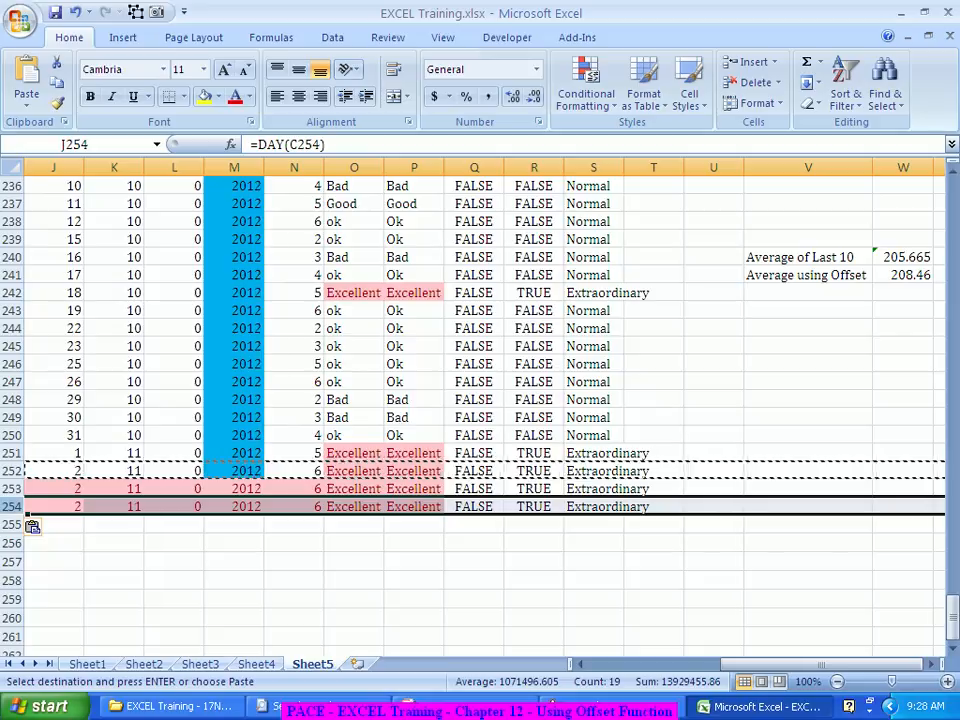
key(Escape)
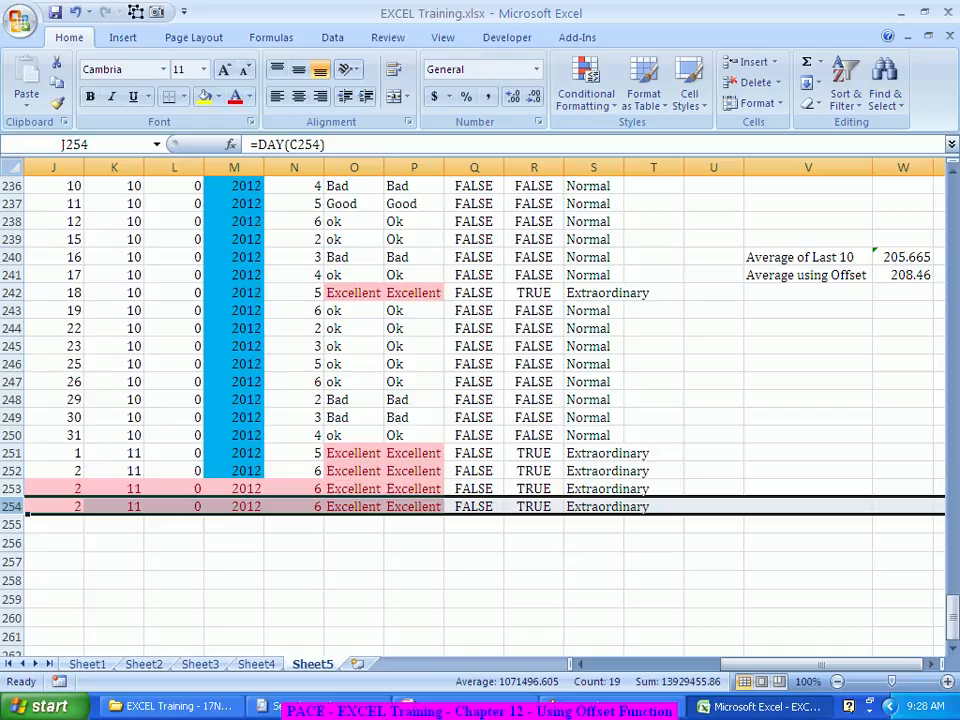